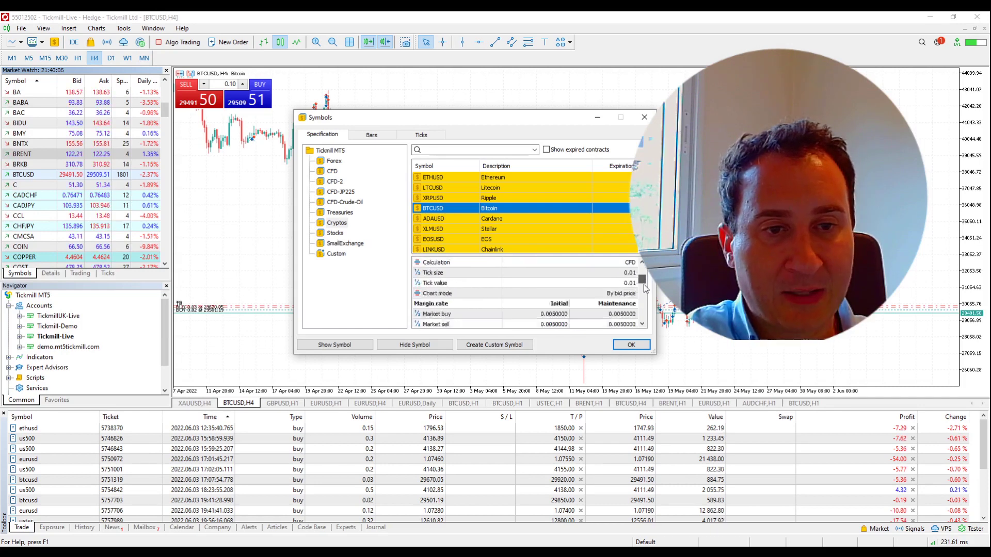
Close the symbol specifications and highlight the maximum leverage on Tickmill's BTCUSD contract page in the browser
click(644, 118)
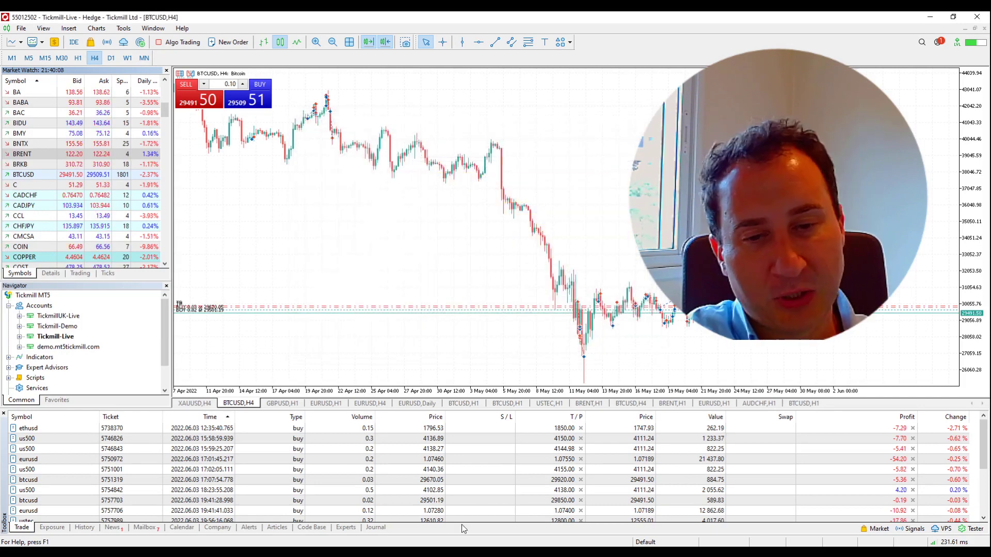
key(alt+Tab)
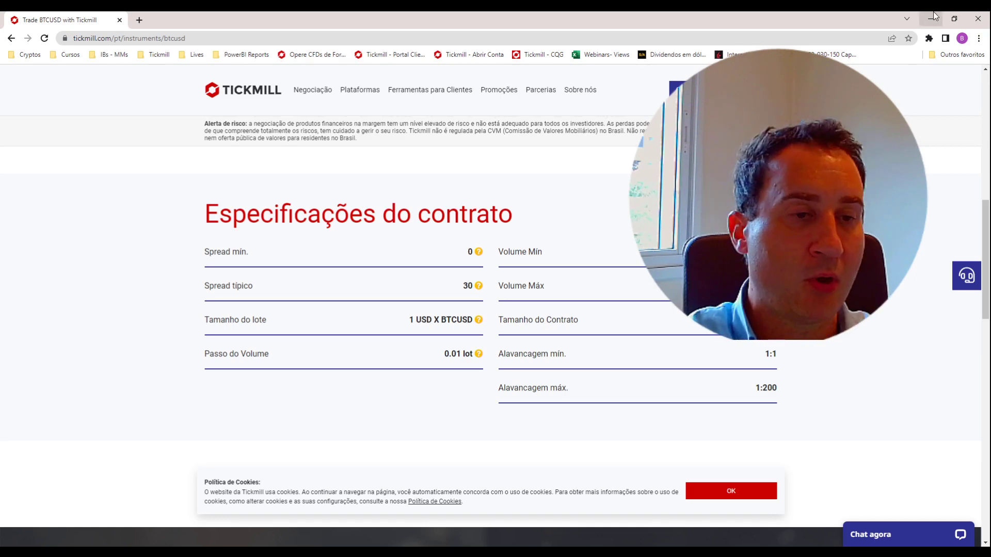
drag(779, 388, 750, 392)
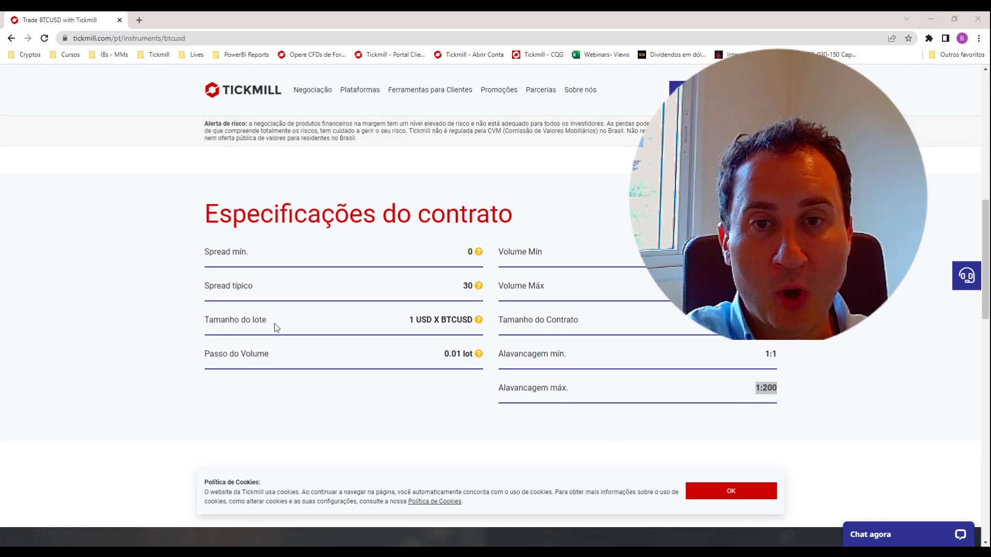
Switch to the blank Excel workbook and enlarge the sheet view to 130%
key(alt+Tab)
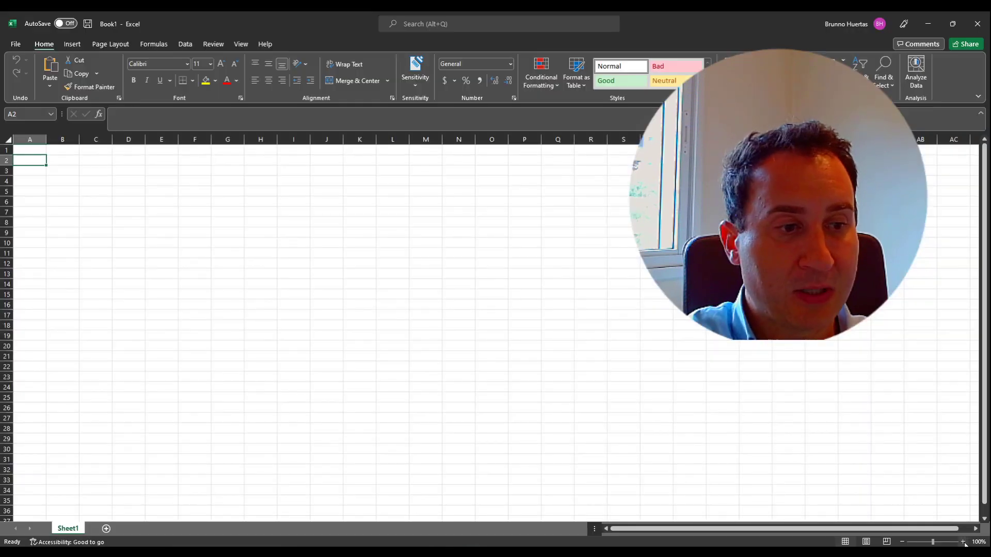
click(962, 542)
click(962, 542)
click(962, 542)
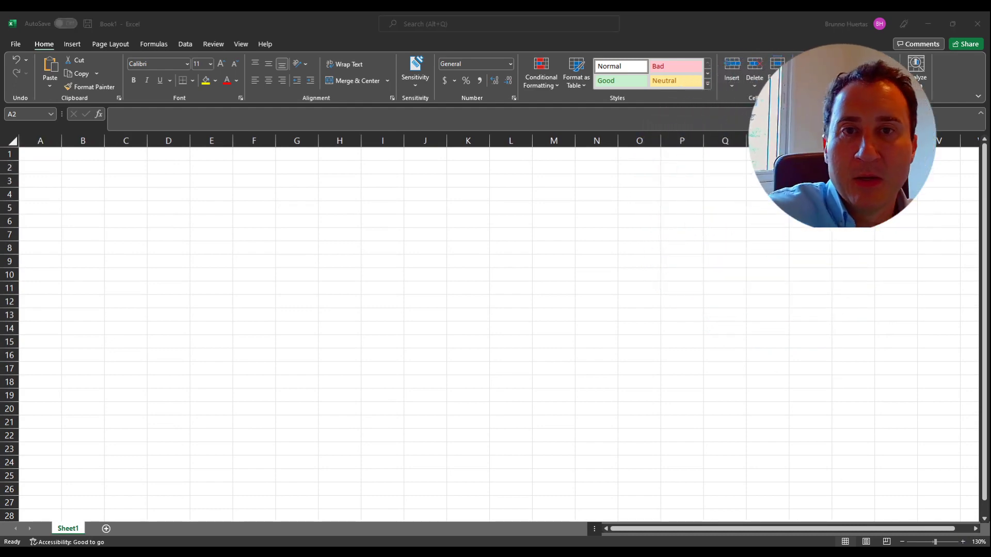
Enter the label Exchange in cell A2
click(47, 165)
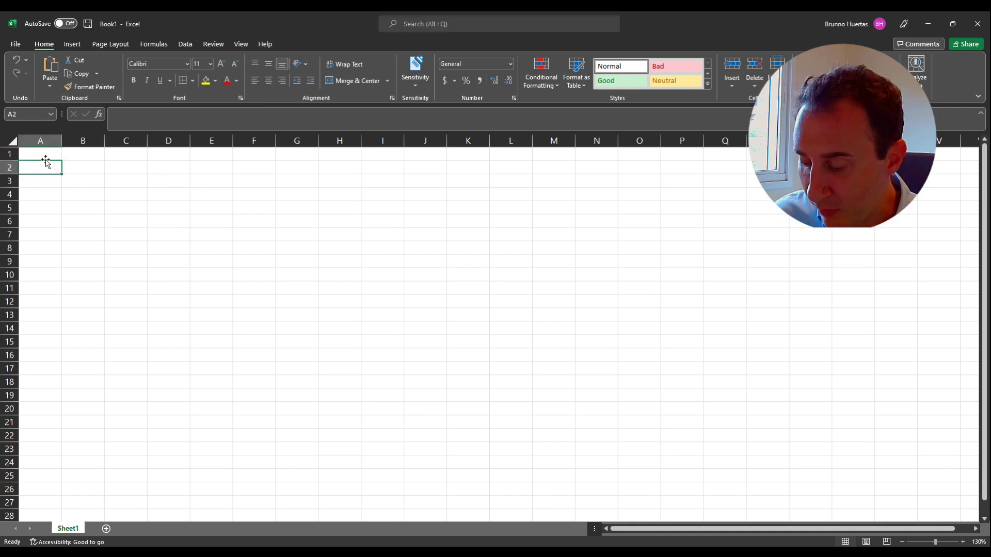
text(Exchange)
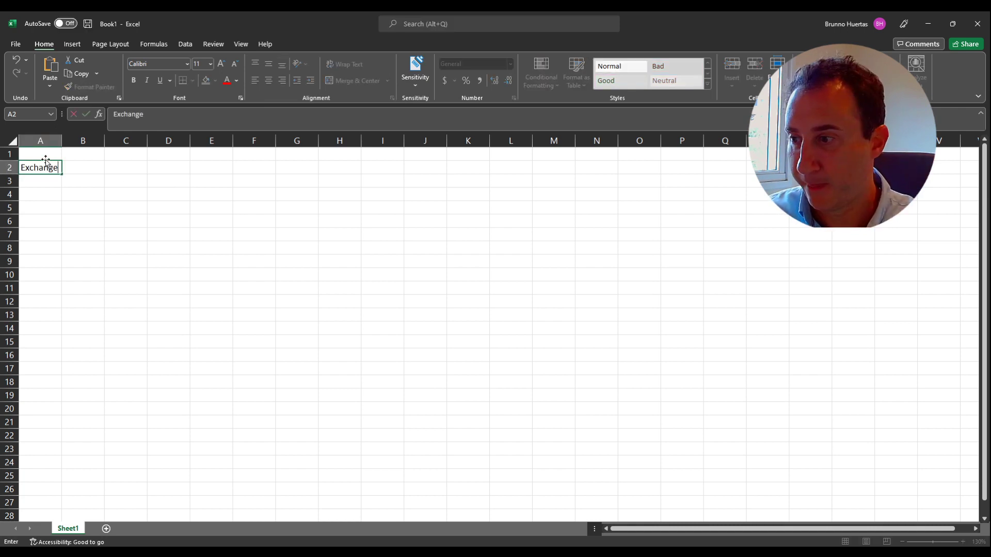
key(Return)
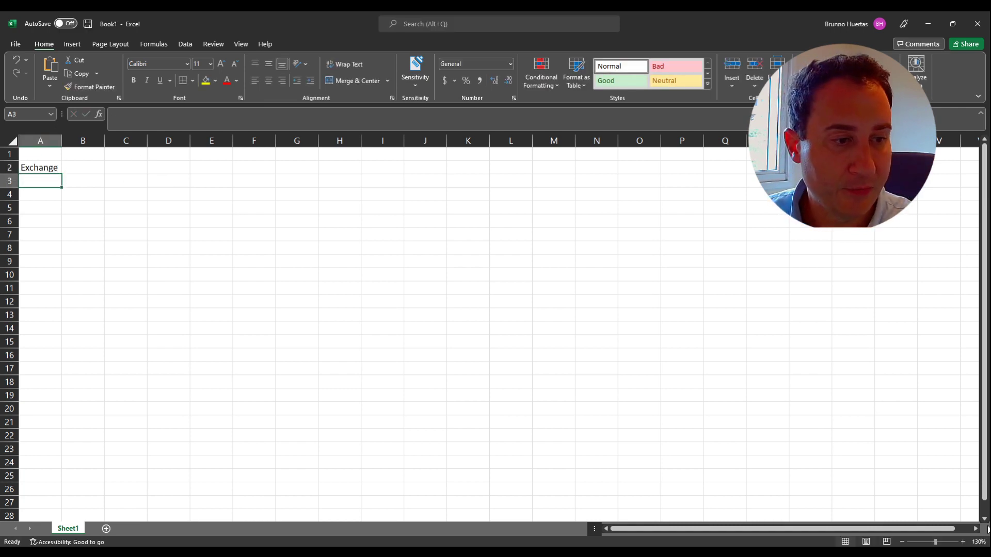
Enlarge the sheet to 230% and replace the label in cell A2 with BTCUSD
click(962, 541)
click(963, 542)
click(963, 541)
click(963, 541)
click(963, 541)
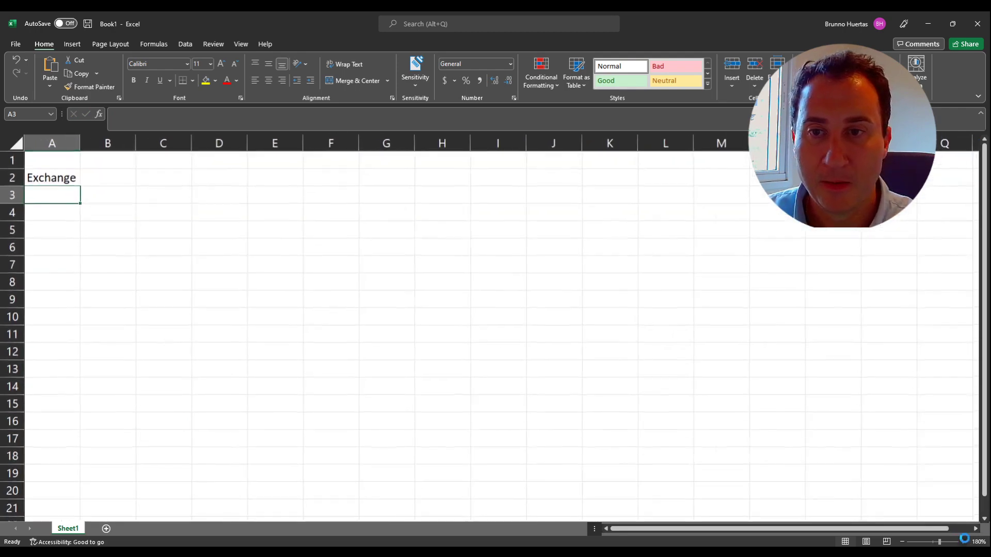
scroll(129, 176, up, 3)
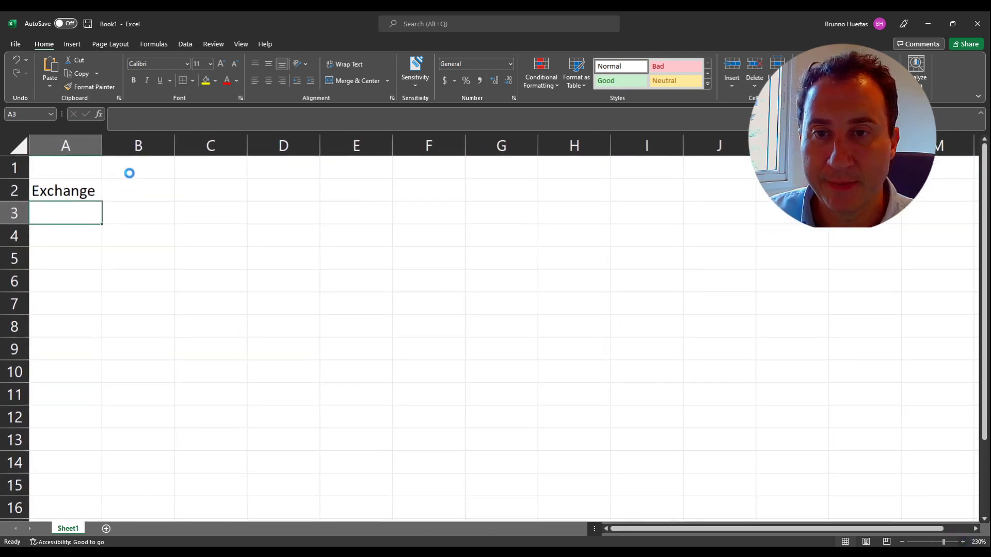
click(129, 173)
click(86, 188)
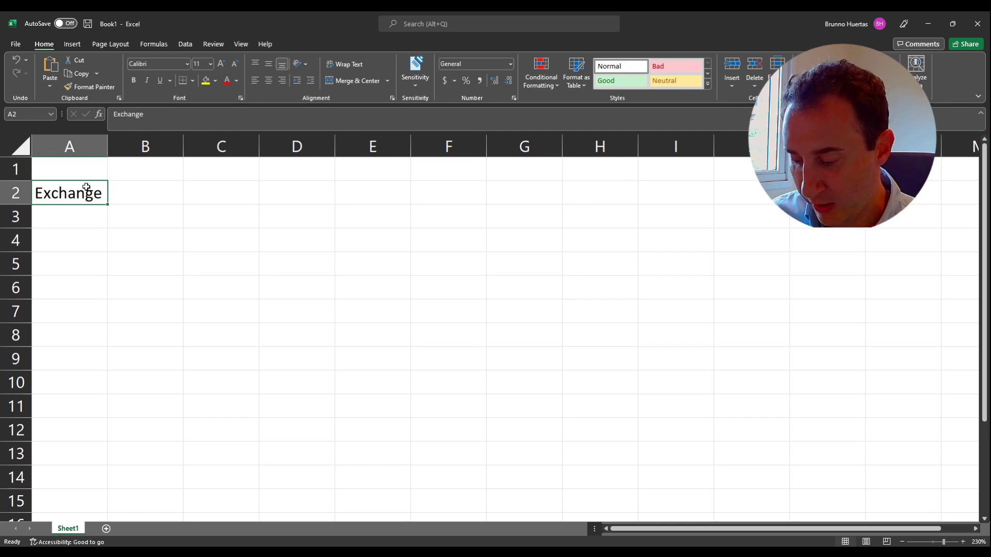
text(BTCUSD)
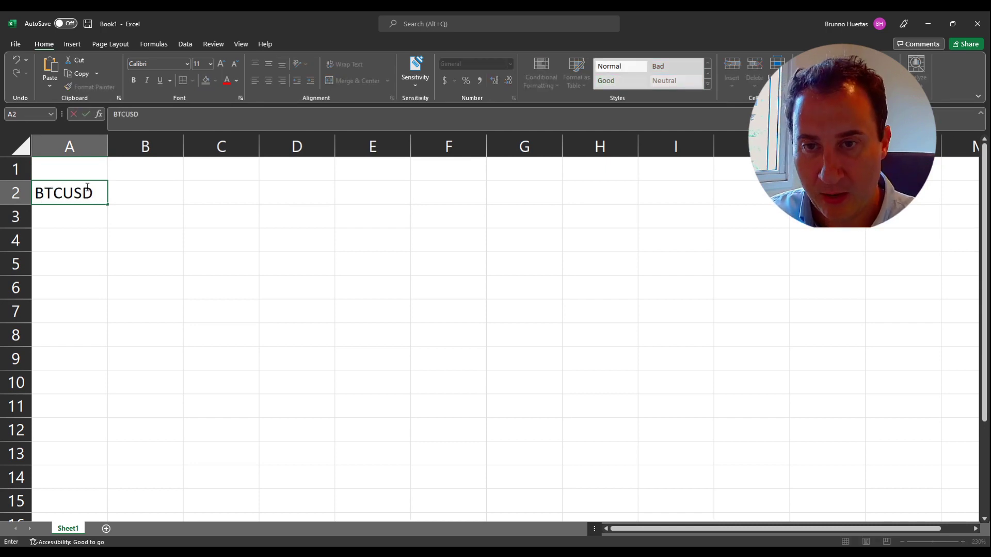
key(Up)
Enter the column headers Exchange in B1 and Tickmill in C1
key(Right)
text(Ex)
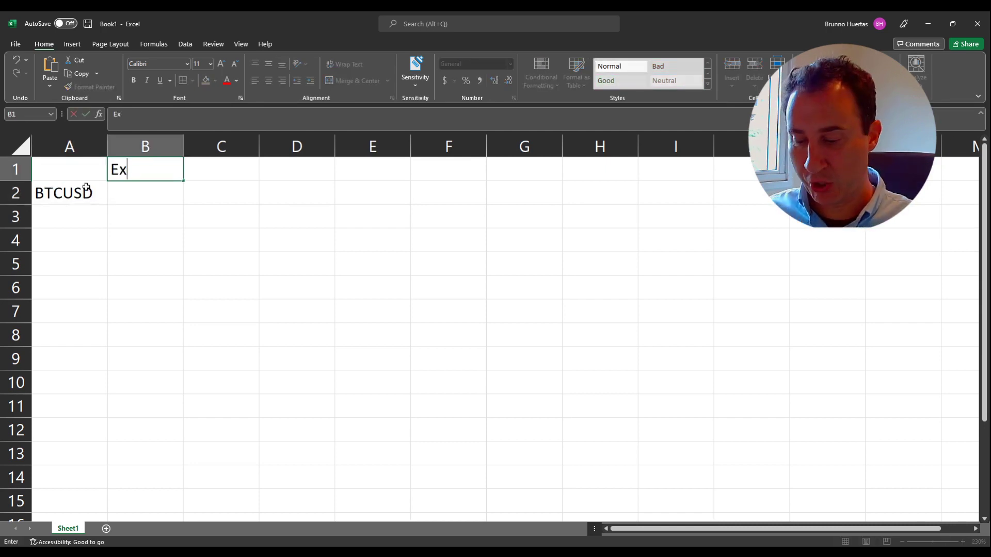
text(change)
key(Right)
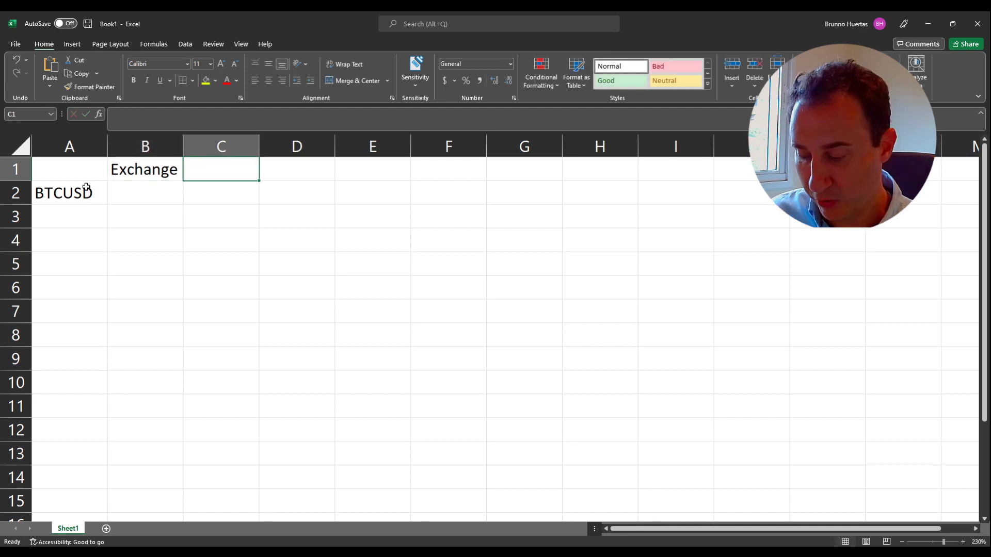
text(Tickmill)
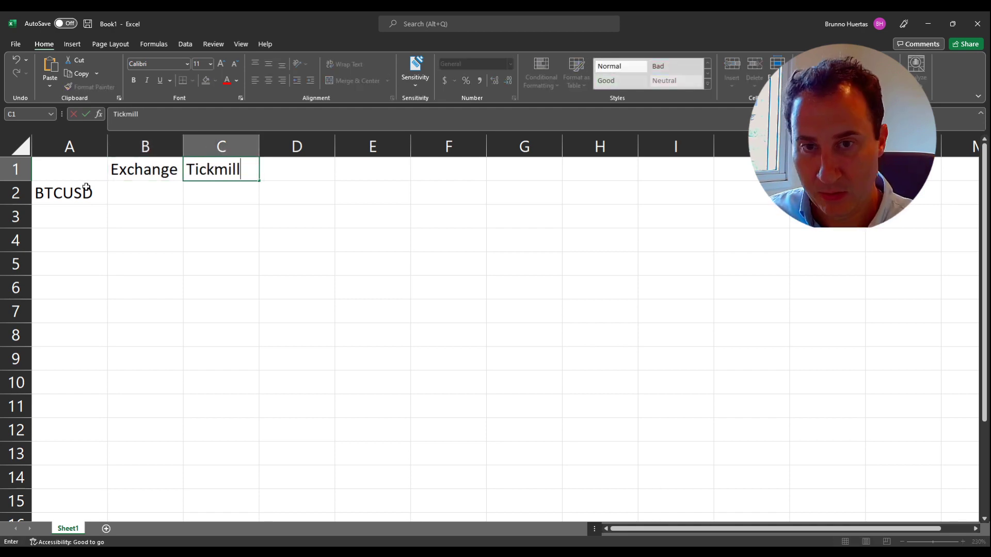
key(Return)
Insert a column before the Exchange column and head it Tamanho da Posição
click(155, 146)
right_click(158, 147)
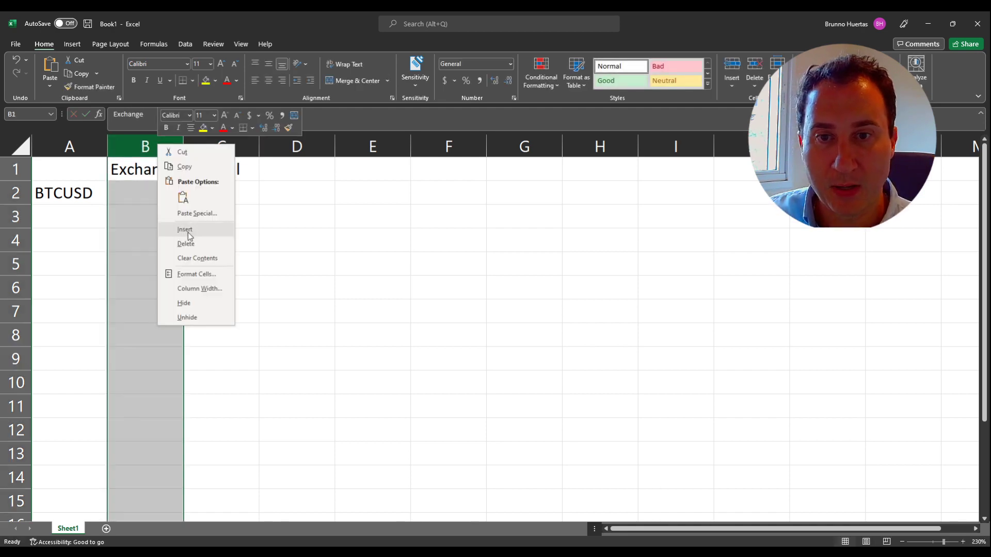
click(188, 230)
click(152, 163)
text(Taman)
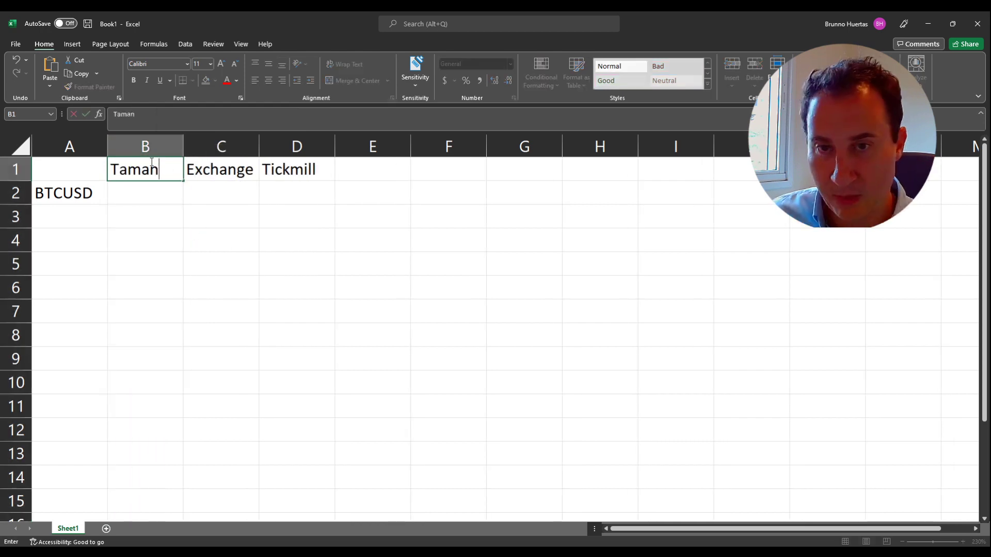
text(ho da Posi)
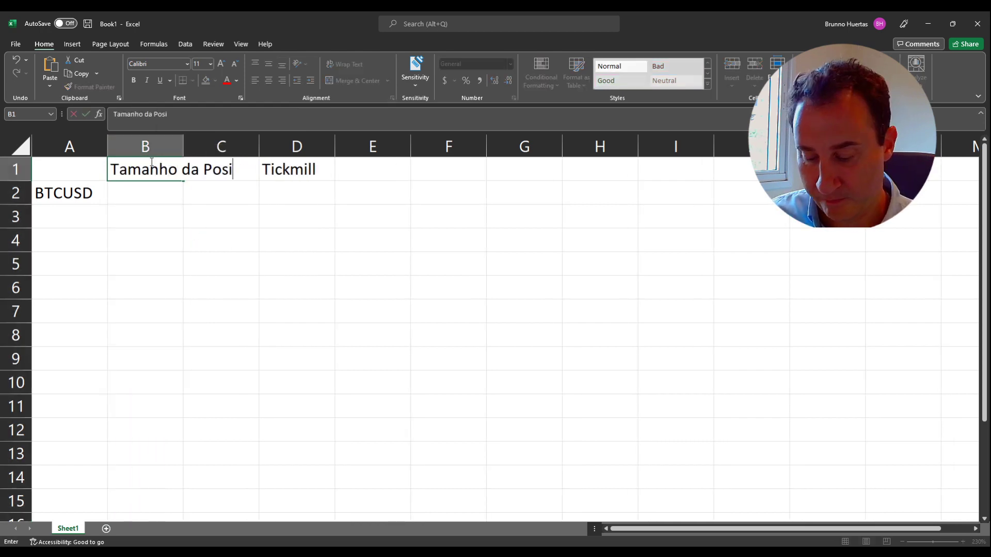
text(ção)
key(Return)
Wrap the Tamanho da Posição header onto two lines by widening column B, and fit the height of row 1
click(119, 165)
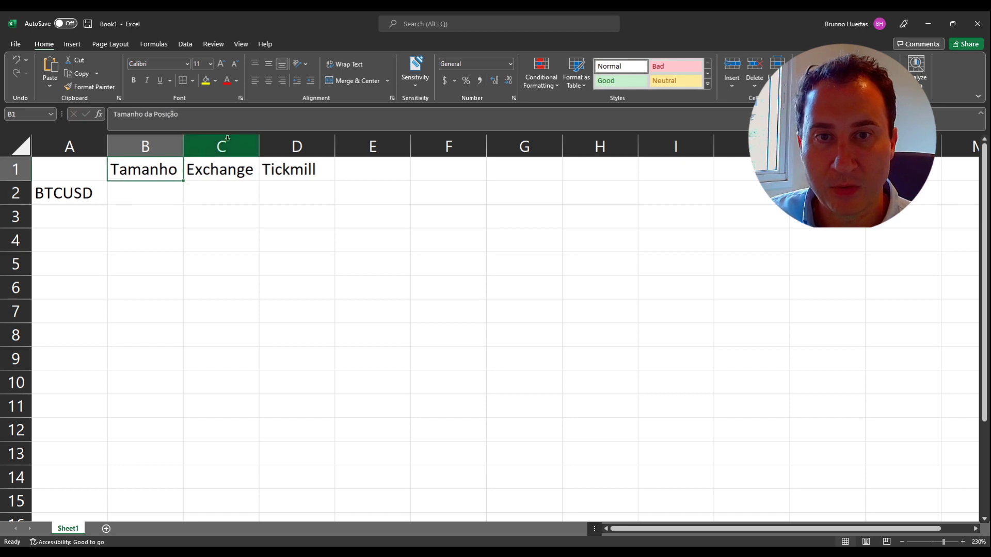
click(344, 64)
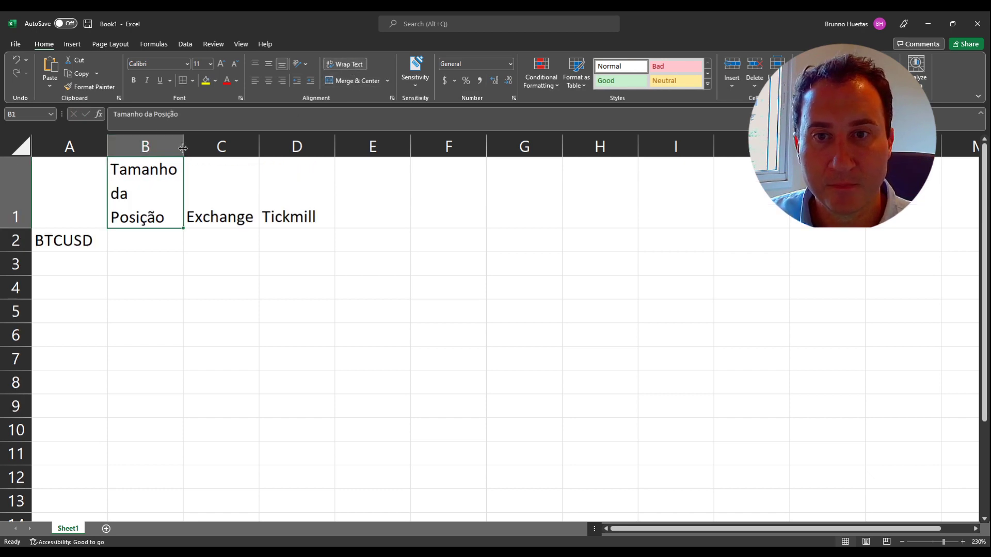
drag(183, 147, 218, 147)
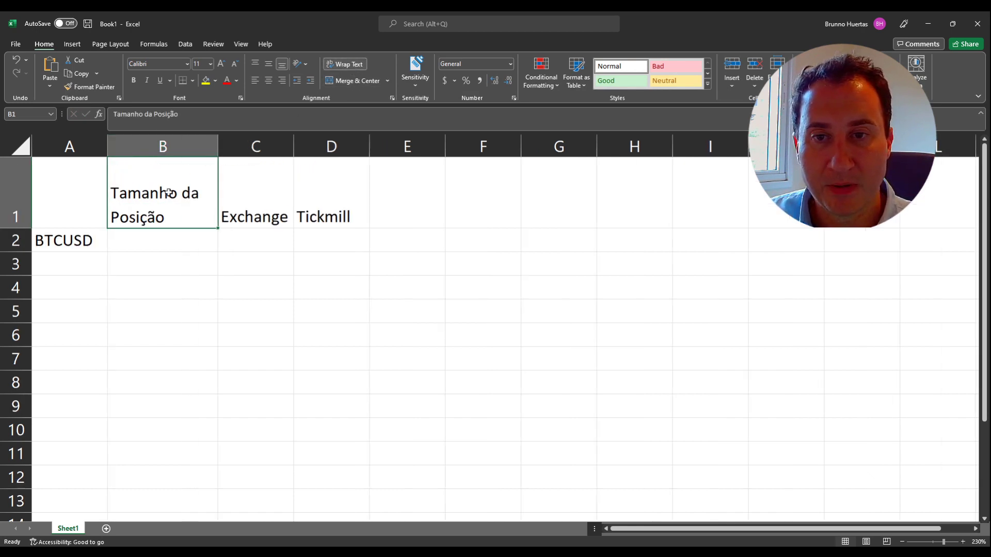
double_click(15, 228)
Center the three headers in B1:D1 horizontally and vertically
drag(165, 189, 311, 188)
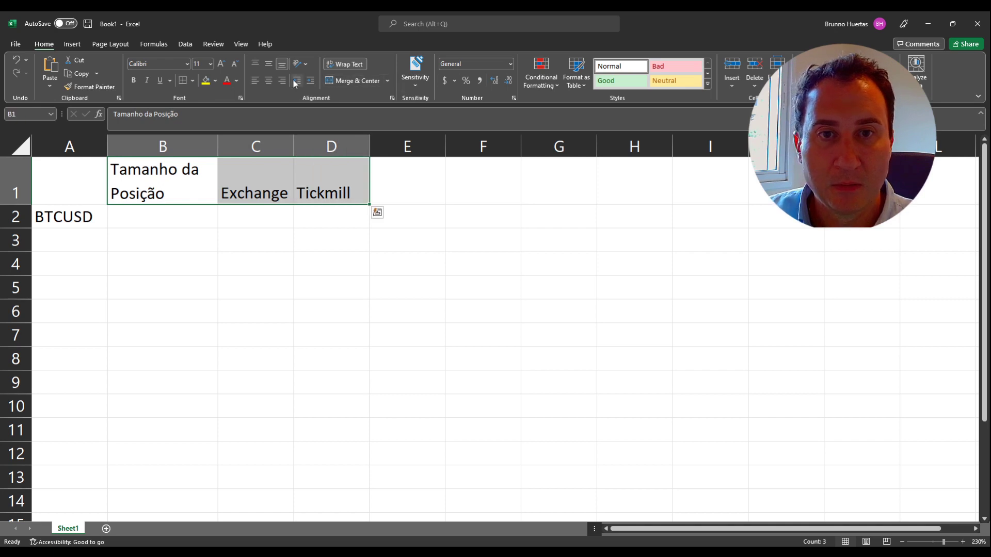
click(268, 81)
click(269, 66)
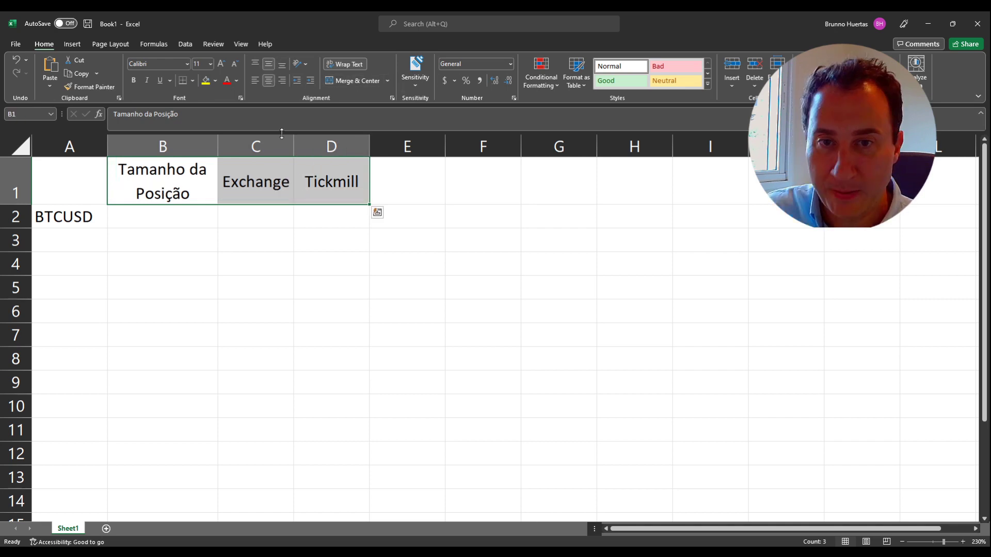
click(178, 215)
Extend the header in C1 to read Exchange (Binance)
click(252, 190)
click(224, 114)
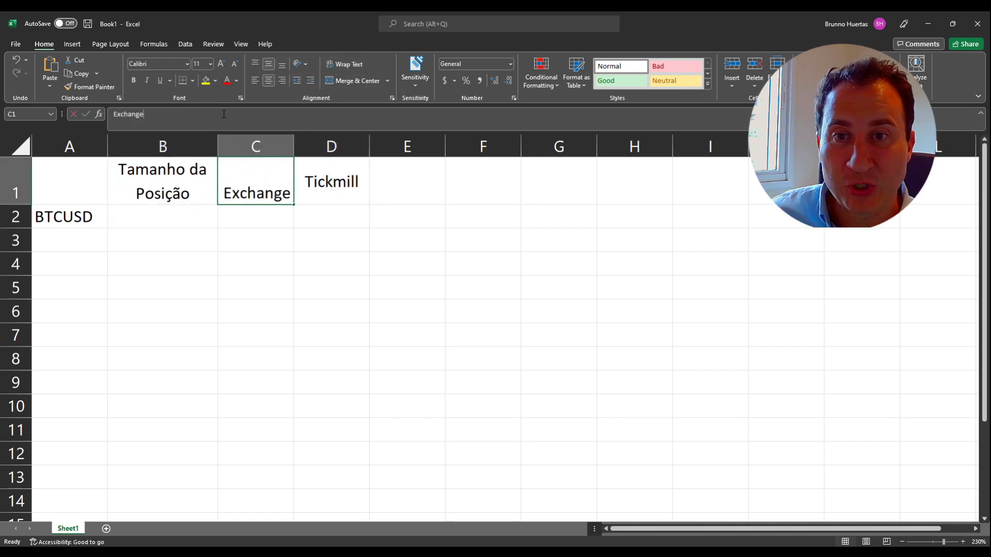
text((Binance)
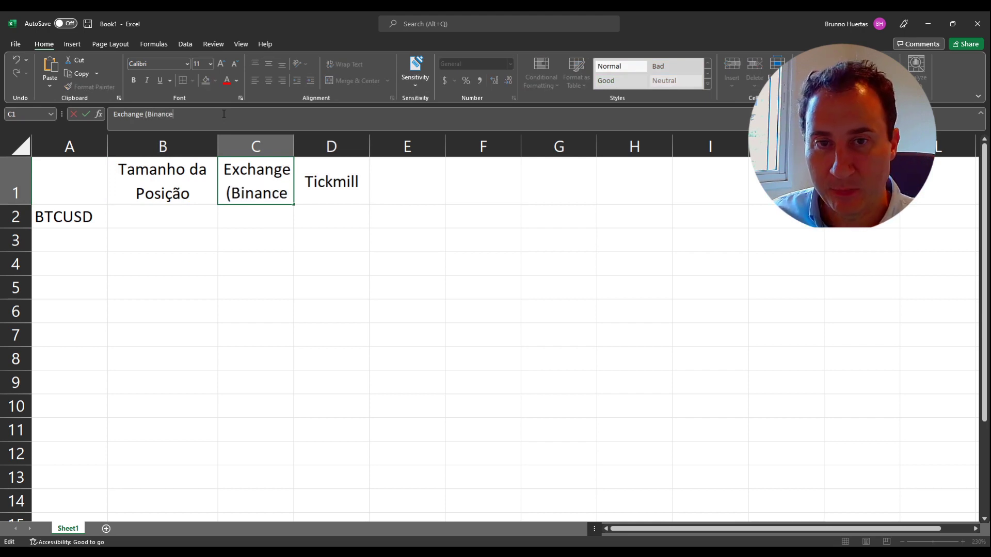
text())
key(Return)
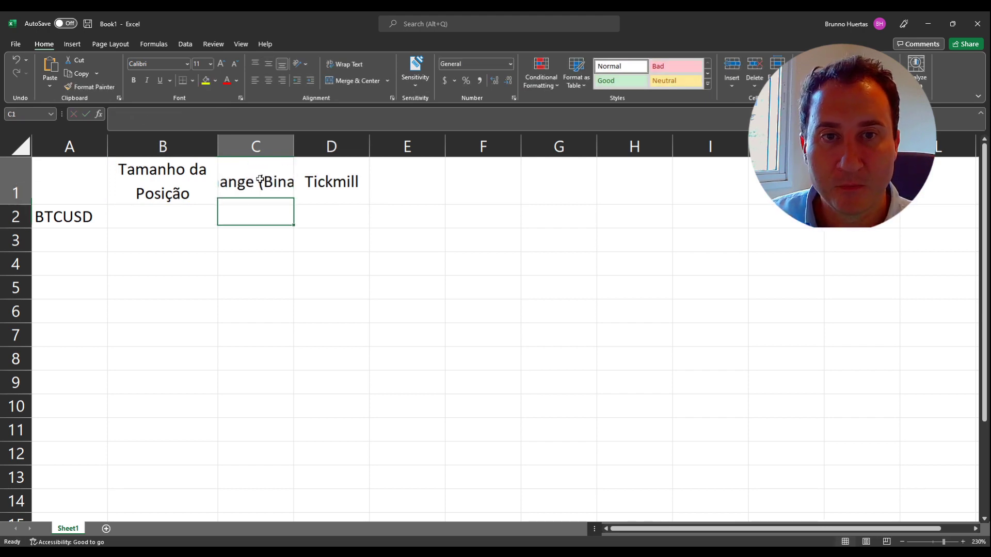
Wrap the Exchange (Binance) header and fit the width of column C and the height of row 1
click(255, 173)
click(339, 65)
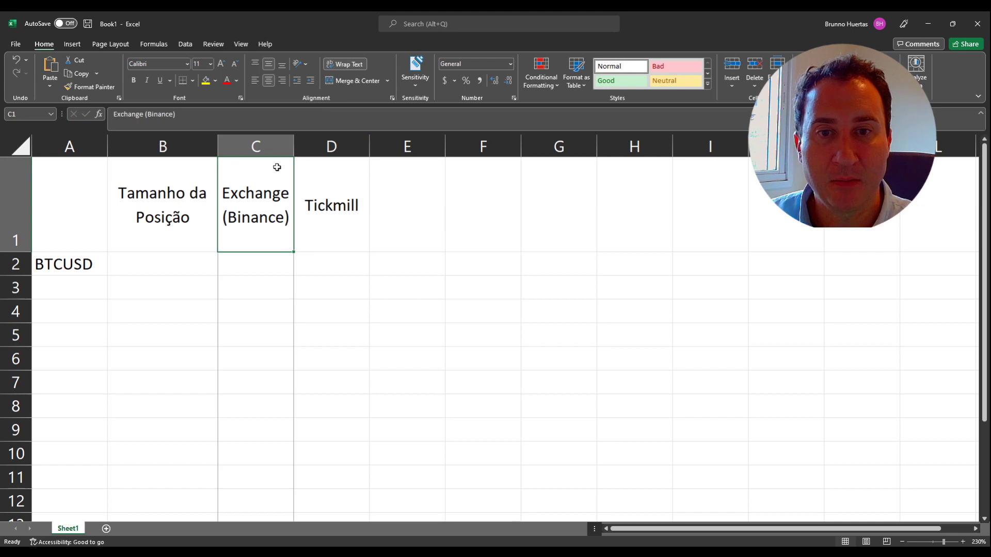
double_click(293, 146)
double_click(20, 252)
Enter a BTCUSD position size of 1 in B2 and center it
click(170, 210)
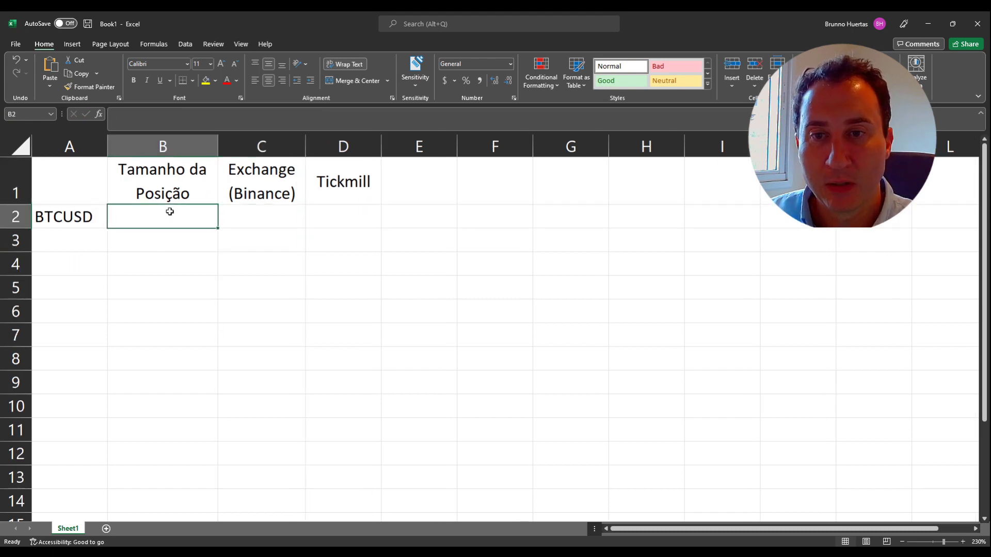
text(1)
key(Return)
click(169, 211)
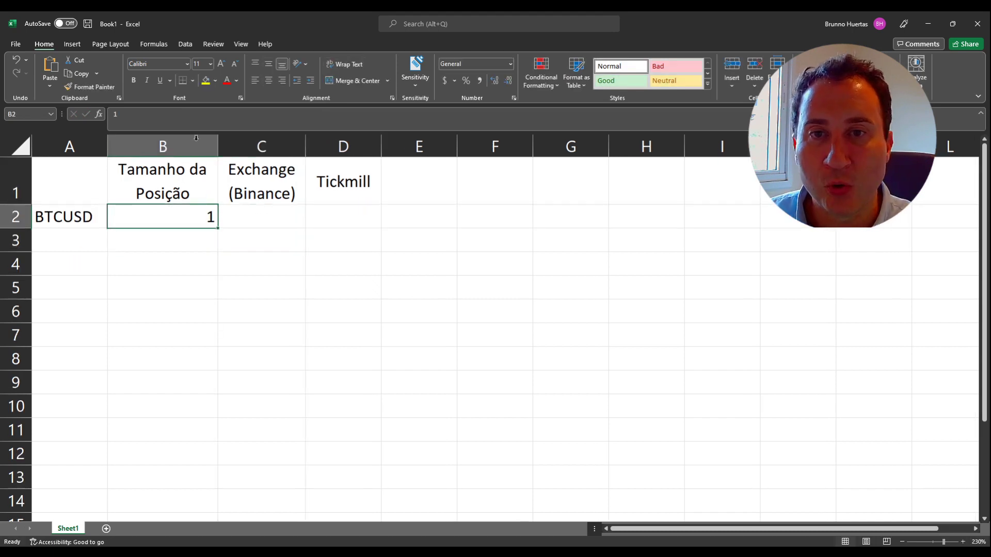
click(269, 82)
Look up the BTCUSD bid price in MetaTrader 5, and enter 29499.01 in C2 with the Accounting number format
click(241, 223)
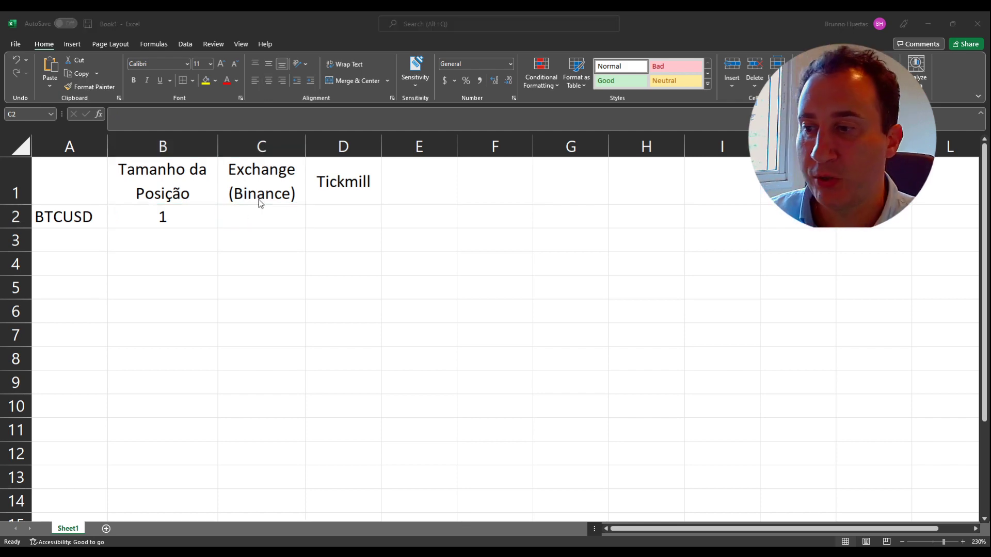
key(alt+Tab)
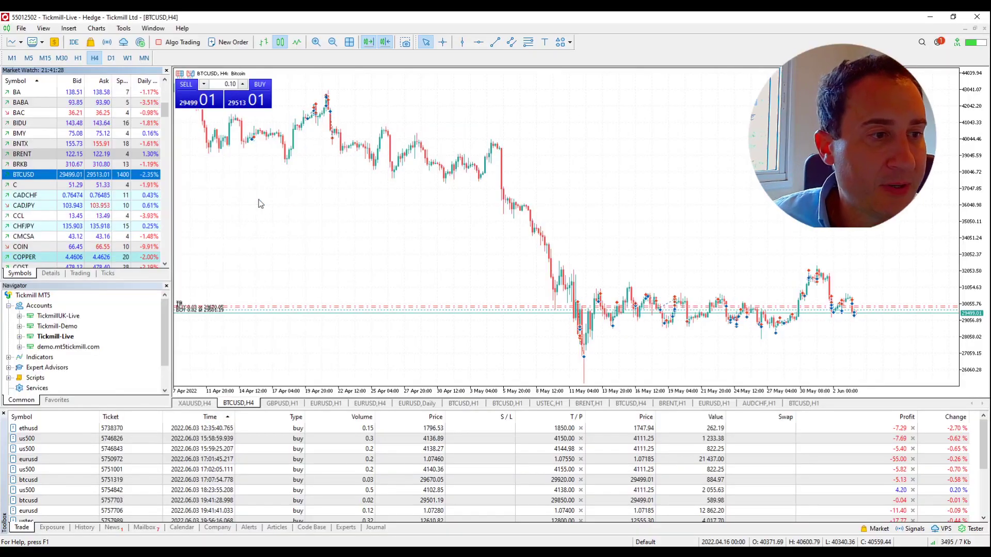
key(alt+Tab)
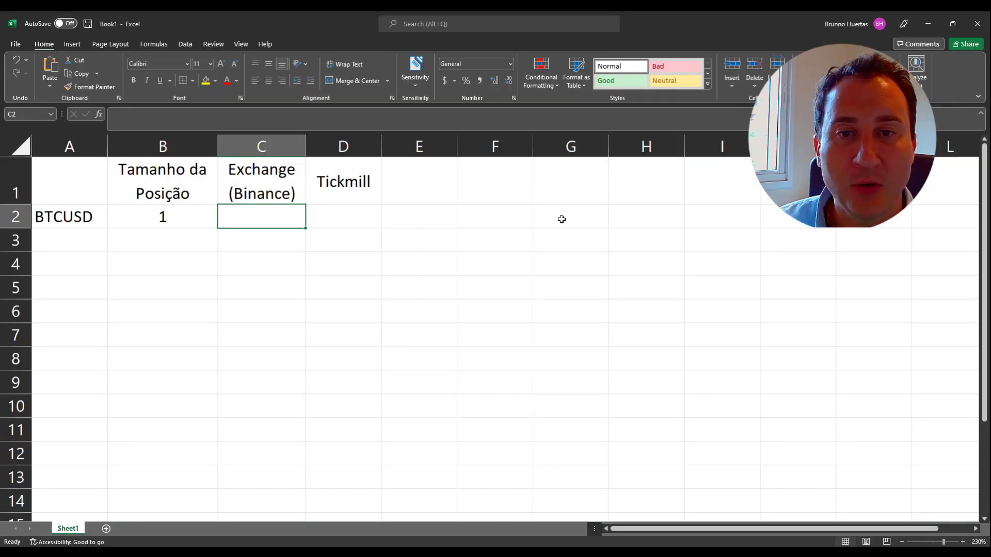
text(29)
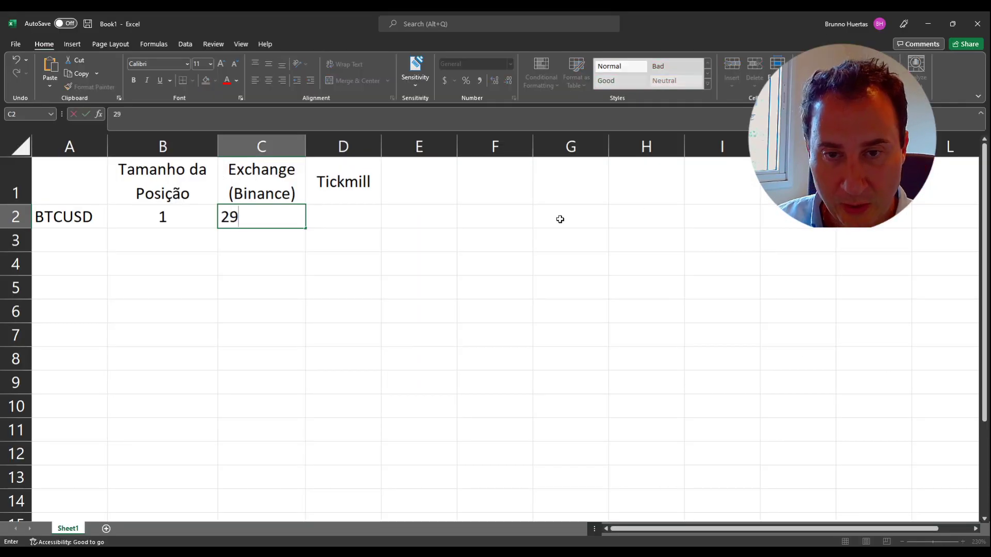
text(499.01)
key(Return)
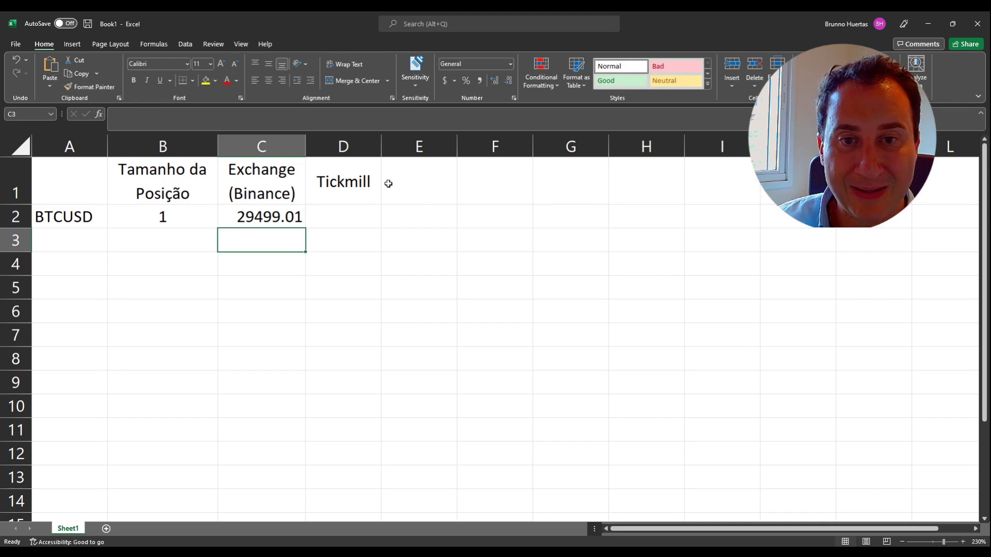
click(288, 217)
click(445, 81)
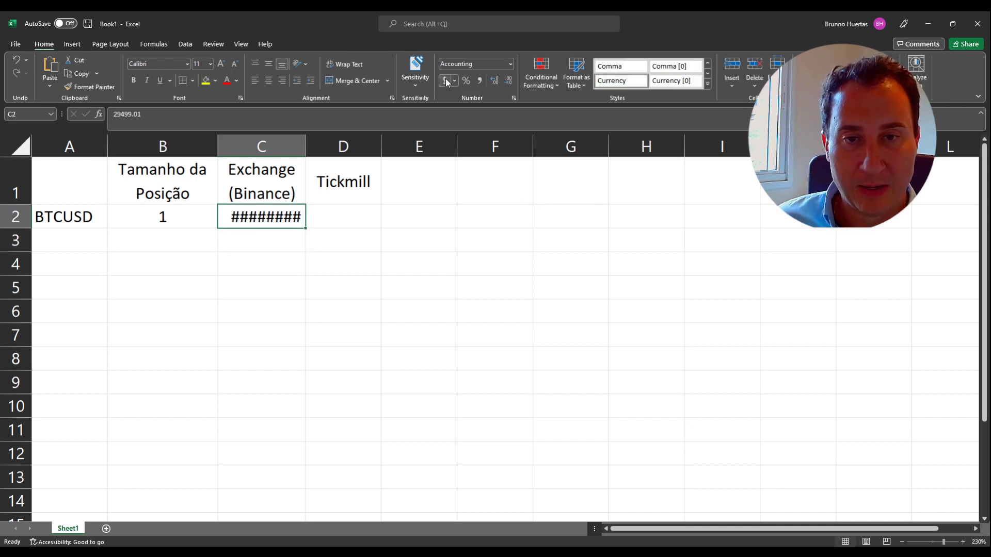
Fit the width of column C to its contents and set the (Binance) part of the C1 header to font size 9
double_click(307, 146)
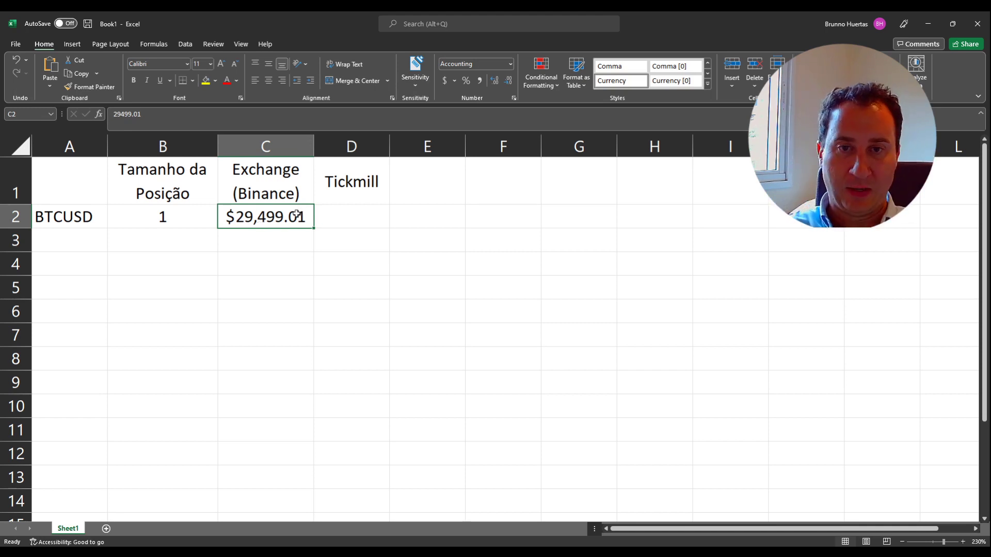
click(276, 196)
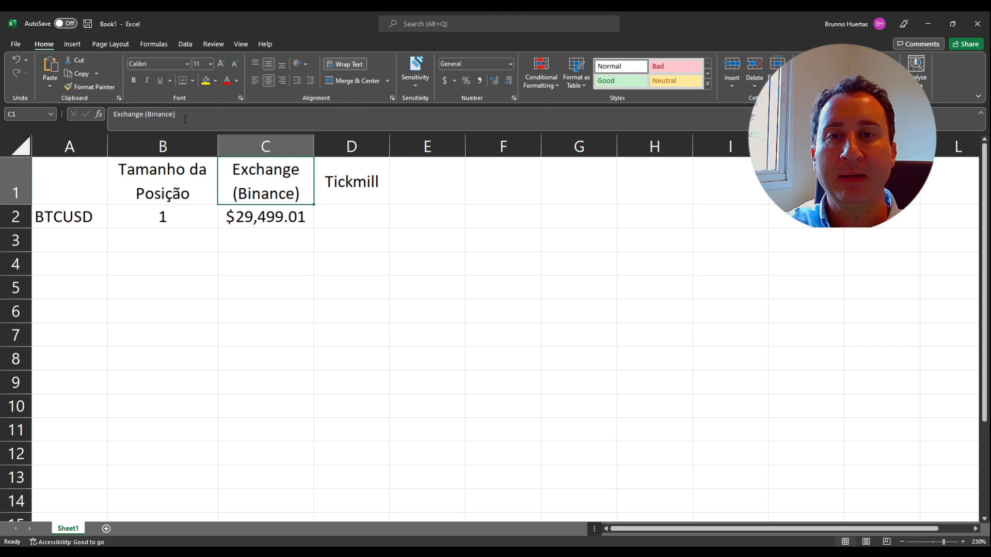
drag(185, 119, 148, 114)
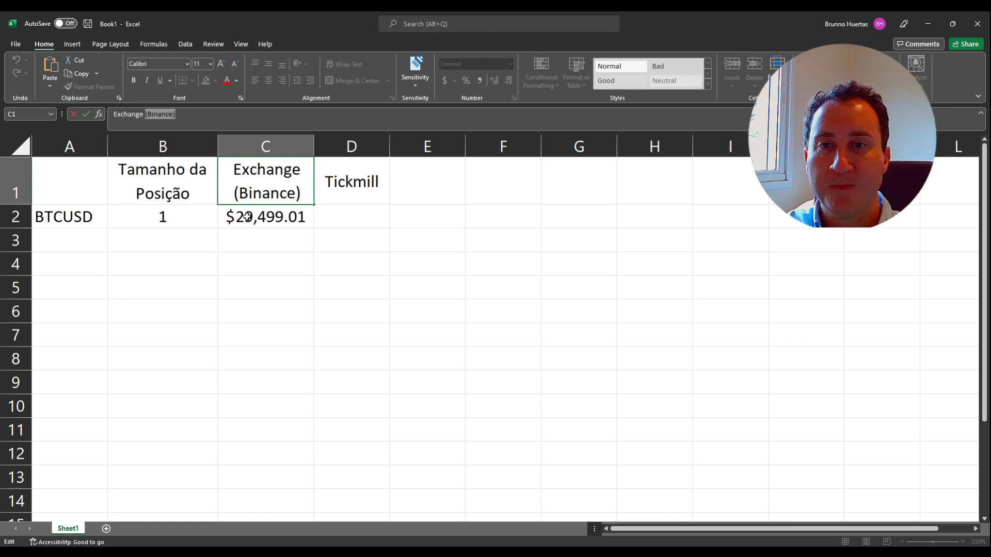
click(202, 64)
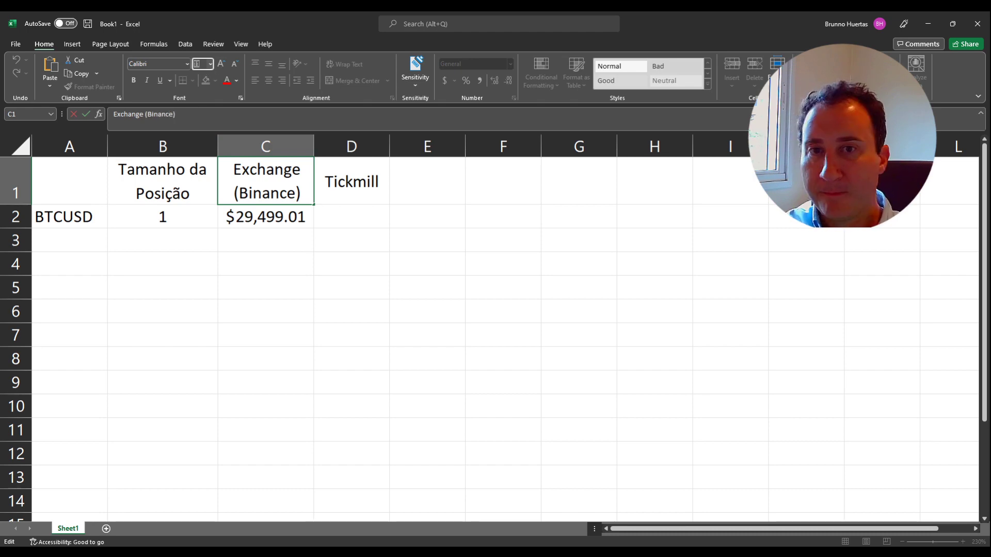
text(9)
key(Return)
click(325, 245)
Turn the BTCUSD exchange cost in C2 into the formula =29499.01*B2 so it depends on the position size
click(332, 208)
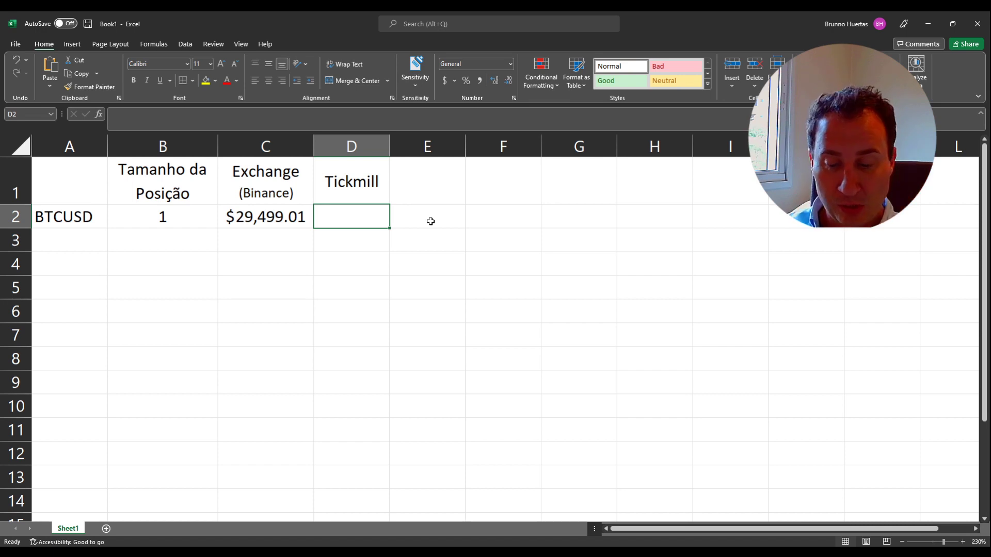
key(Left)
click(113, 114)
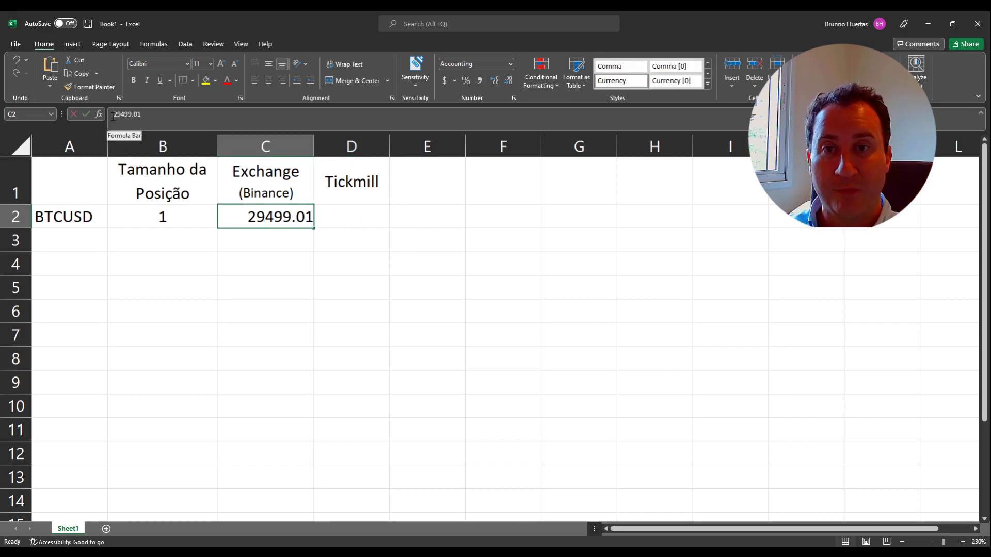
click(114, 114)
text(=)
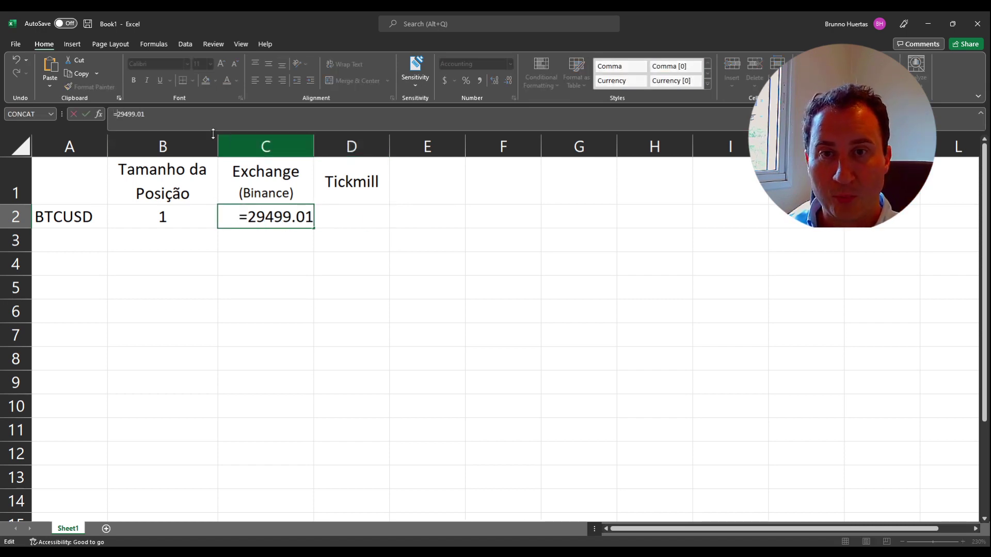
click(196, 112)
text(*)
click(165, 217)
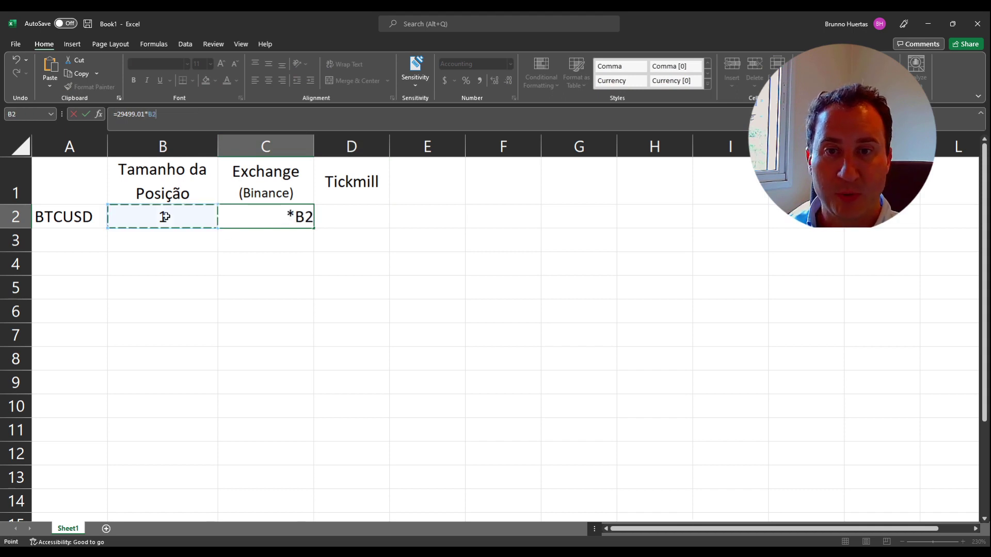
key(Return)
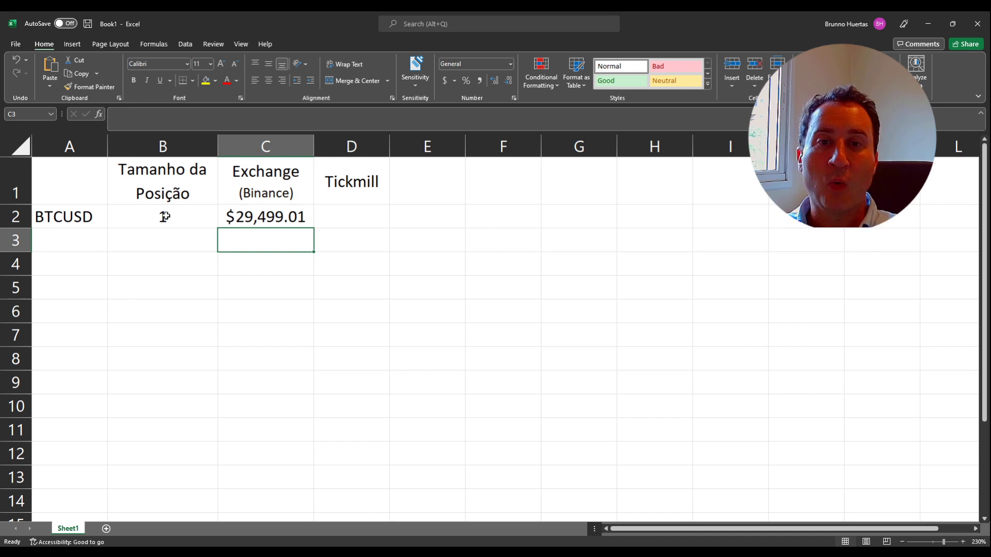
Calculate the Tickmill cost in D2 with the formula =C2/200
key(Right)
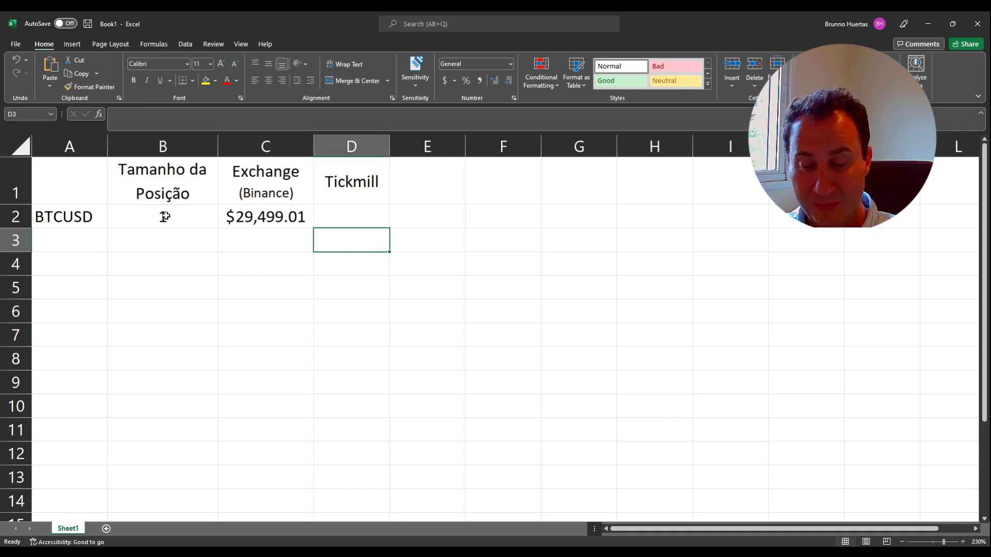
key(Up)
text(=)
key(Left)
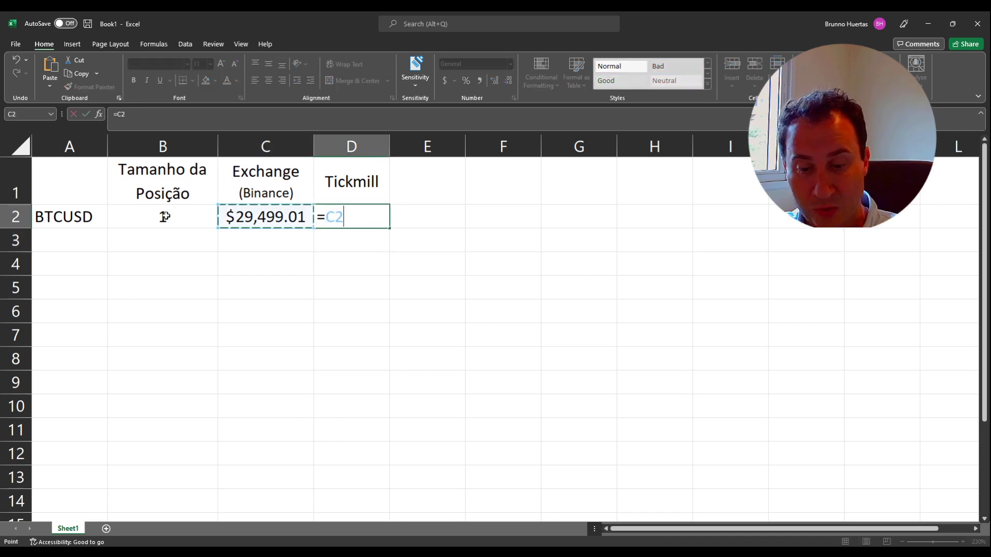
text(/20)
key(Return)
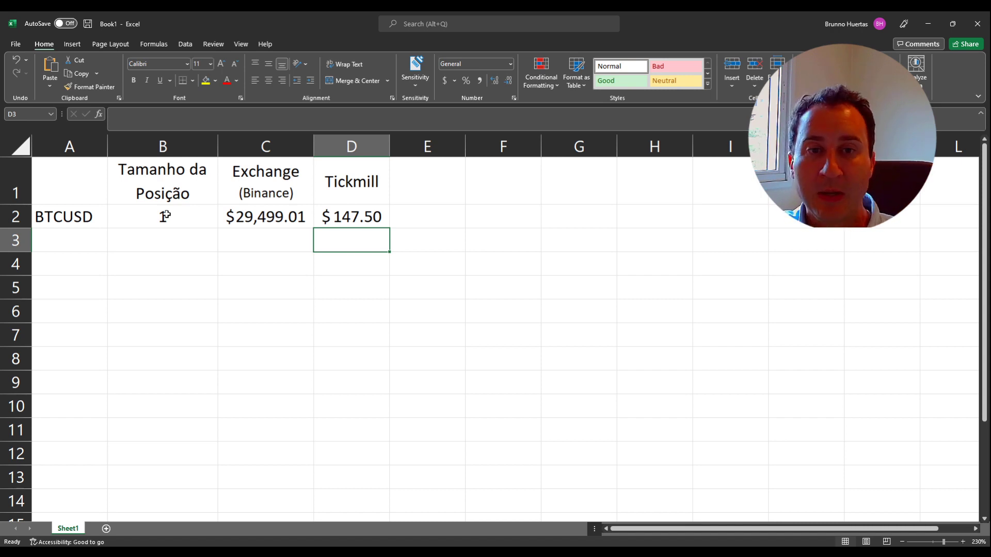
Switch to MetaTrader 5, review the open positions and account margin line, and show the BTCUSD chart in the H1 timeframe
key(alt+Tab)
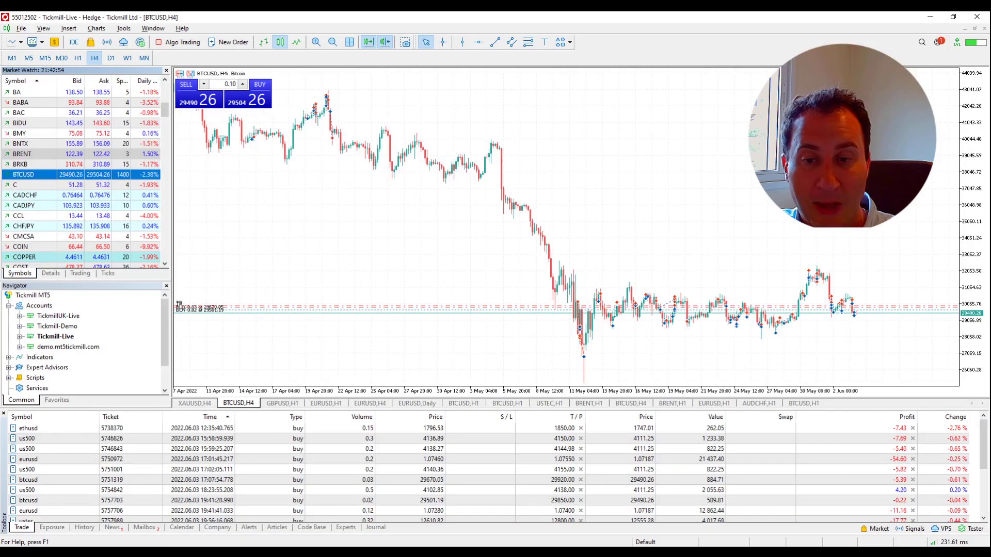
scroll(58, 479, down, 3)
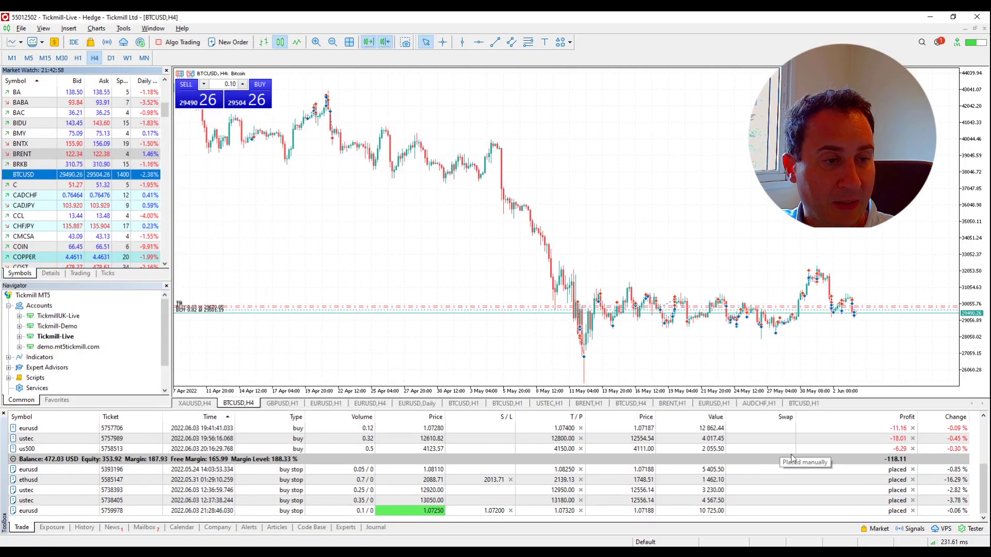
scroll(516, 458, up, 2)
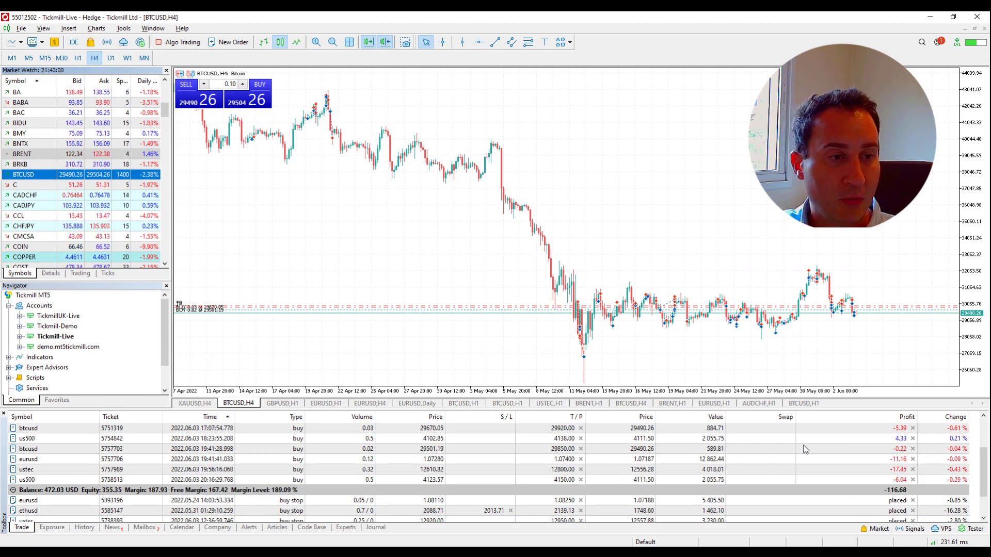
scroll(802, 449, up, 2)
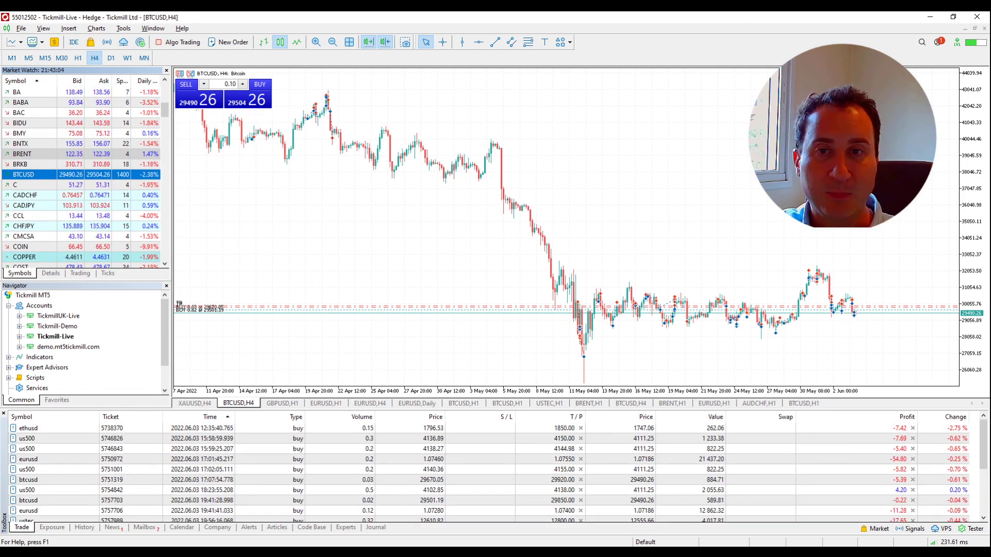
click(78, 58)
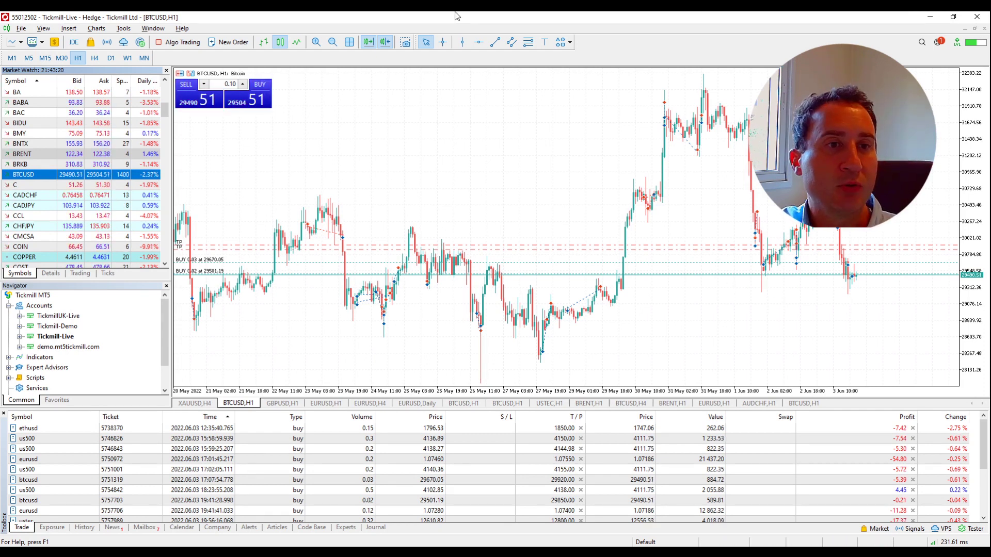
click(929, 18)
Set the BTCUSD position size in B2 to 0.01 and check the exchange and Tickmill costs in C2 and D2
click(342, 216)
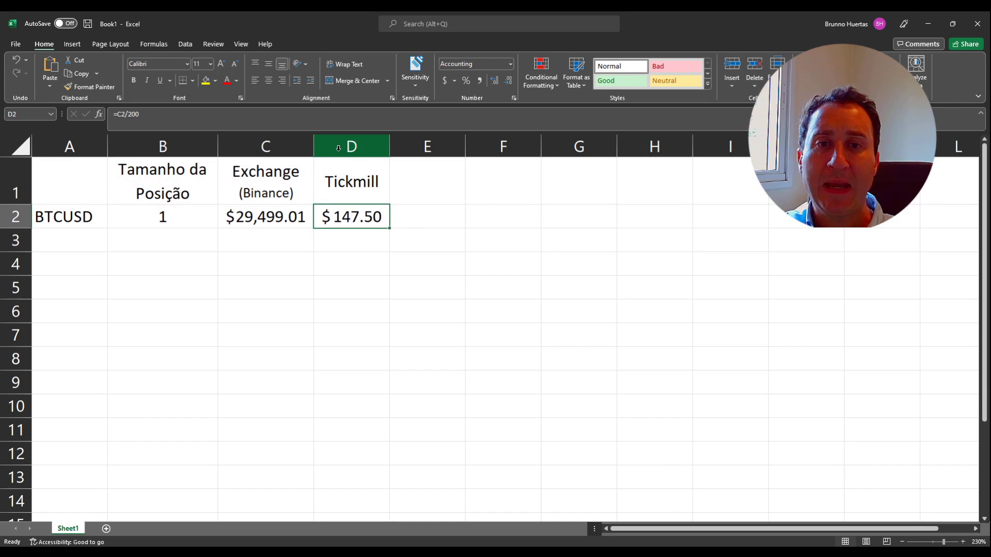
key(Left)
key(Left)
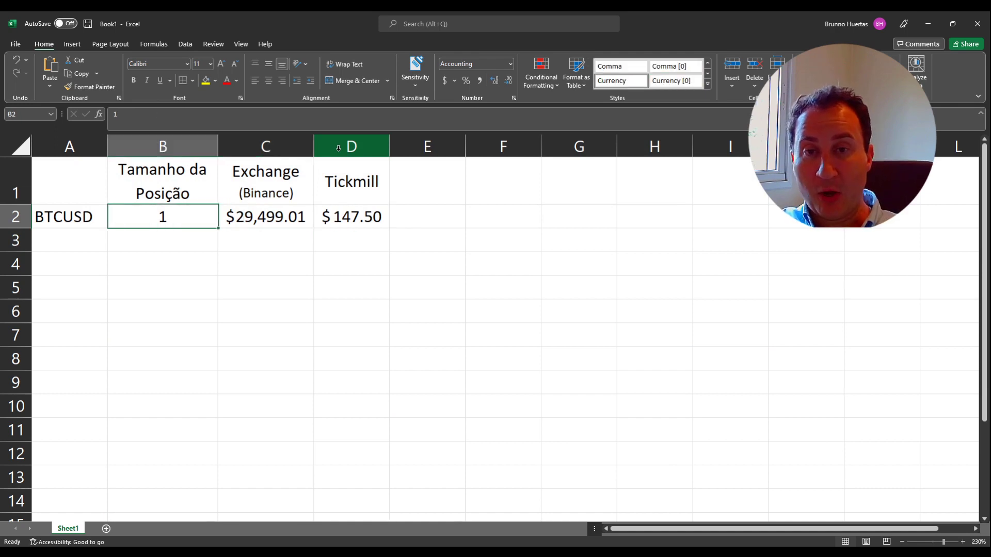
text(0.01)
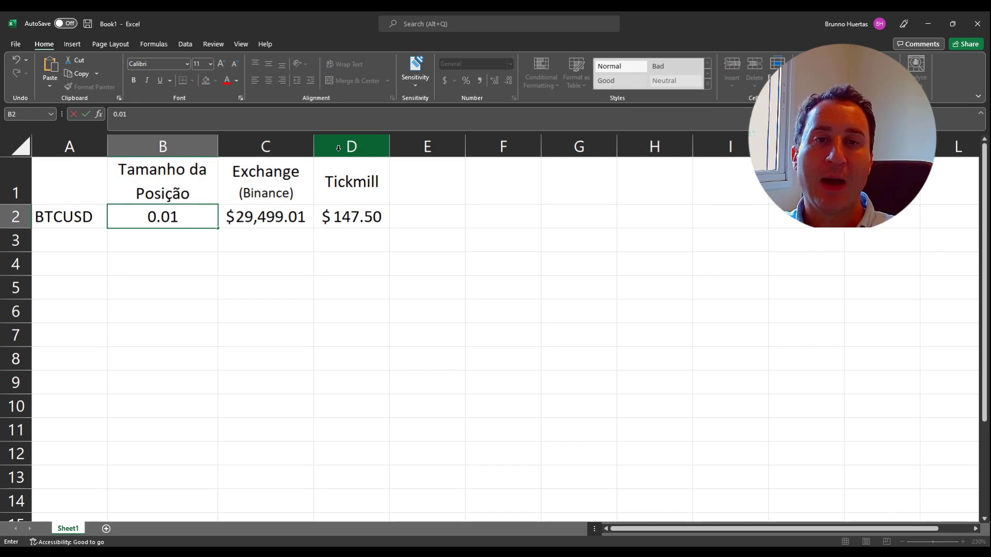
key(Return)
click(273, 225)
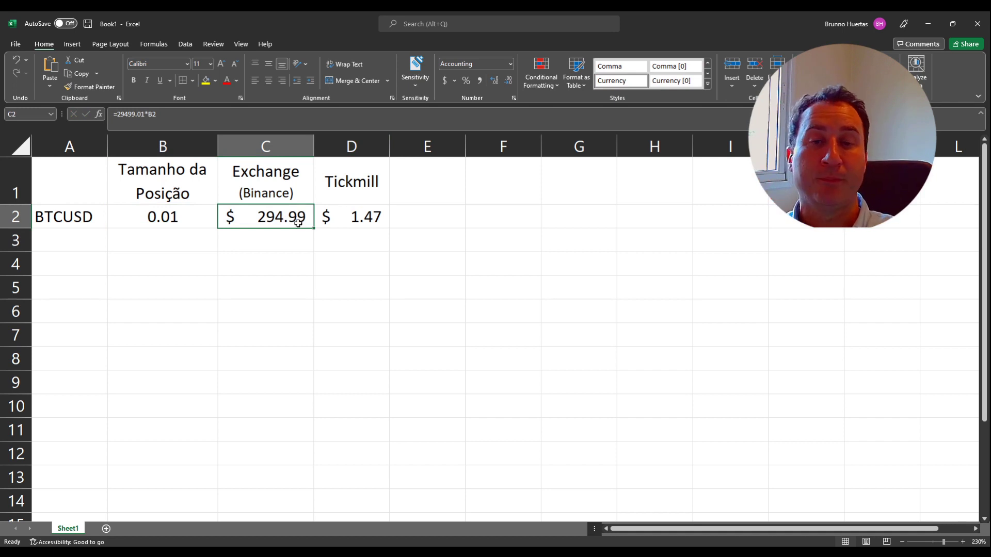
click(337, 217)
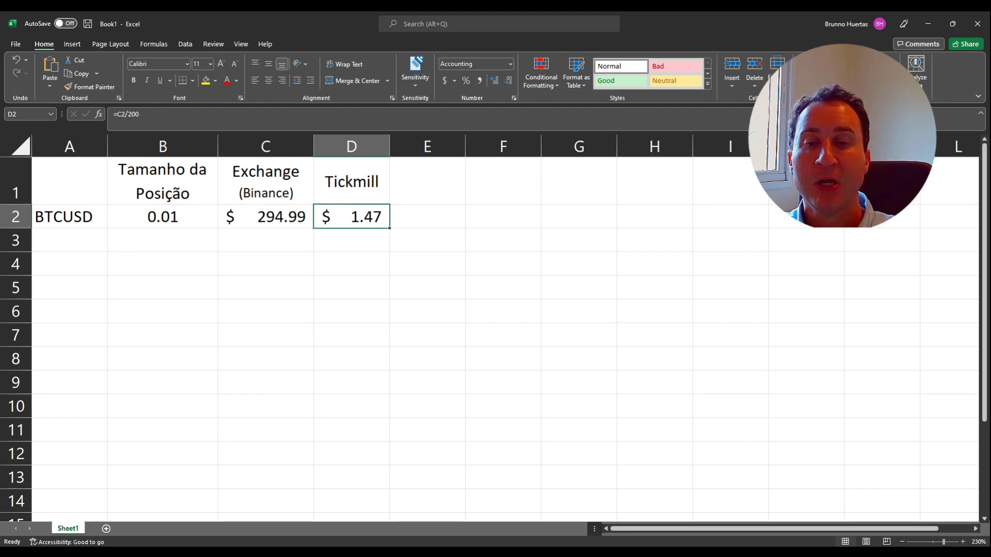
Check the account balance, margin and pending orders in MetaTrader 5, and return to the Excel workbook
key(alt+Tab)
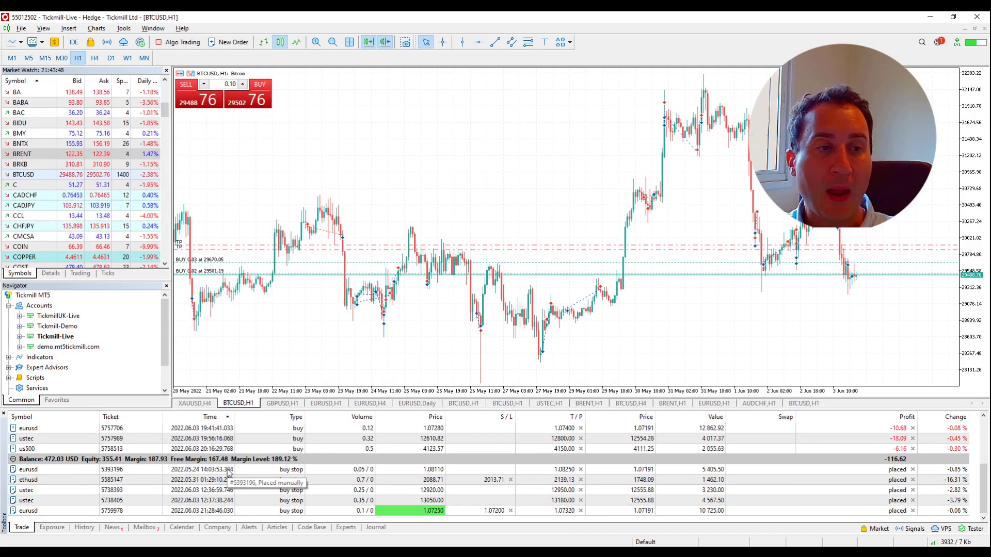
click(930, 17)
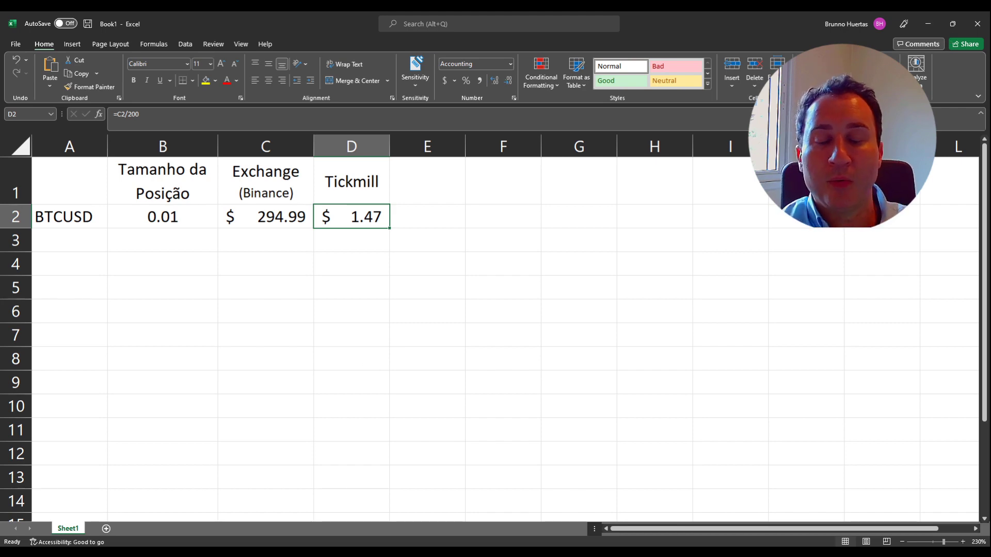
click(290, 555)
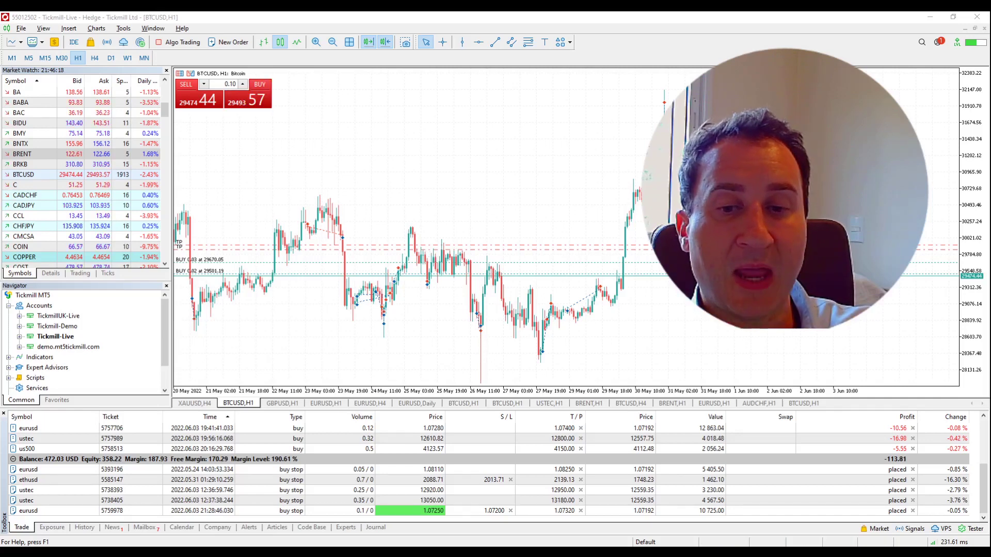
key(alt+Tab)
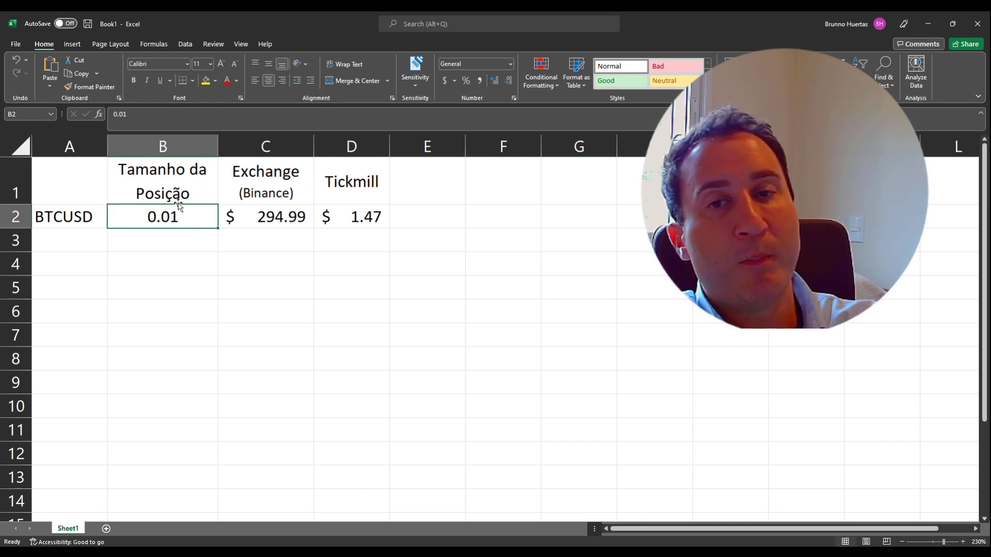
Review the cells of the BTCUSD row and set the position size in B2 to 1
click(88, 222)
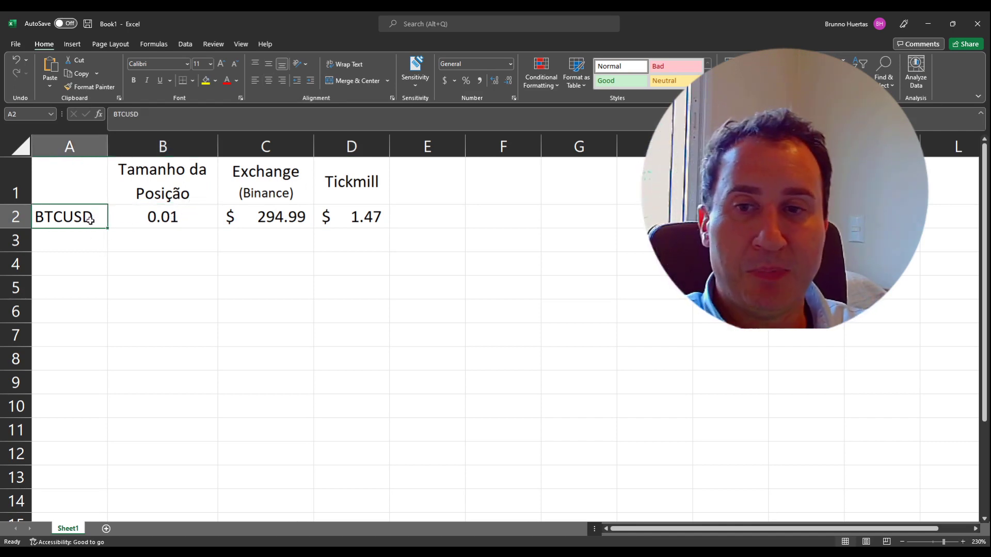
click(164, 223)
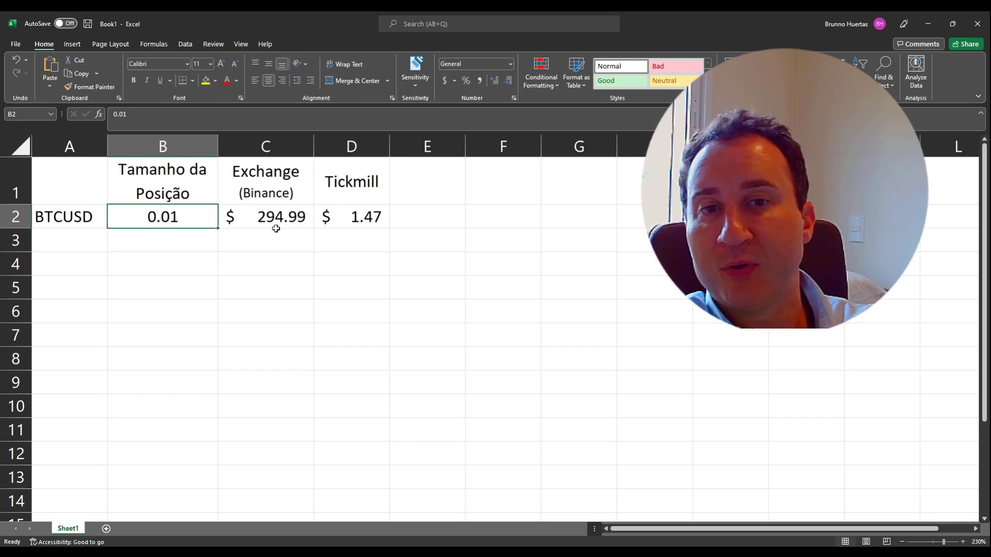
click(365, 219)
click(297, 237)
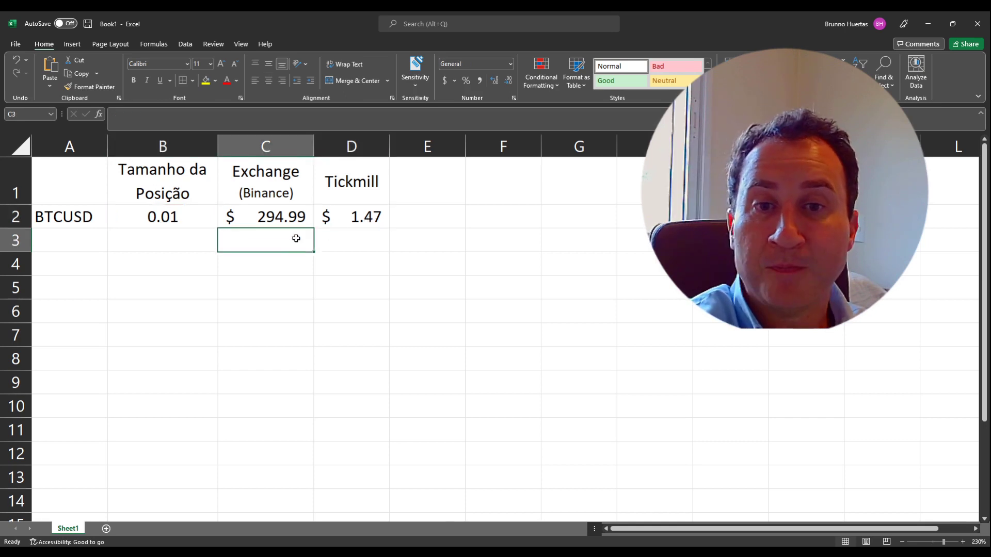
click(195, 213)
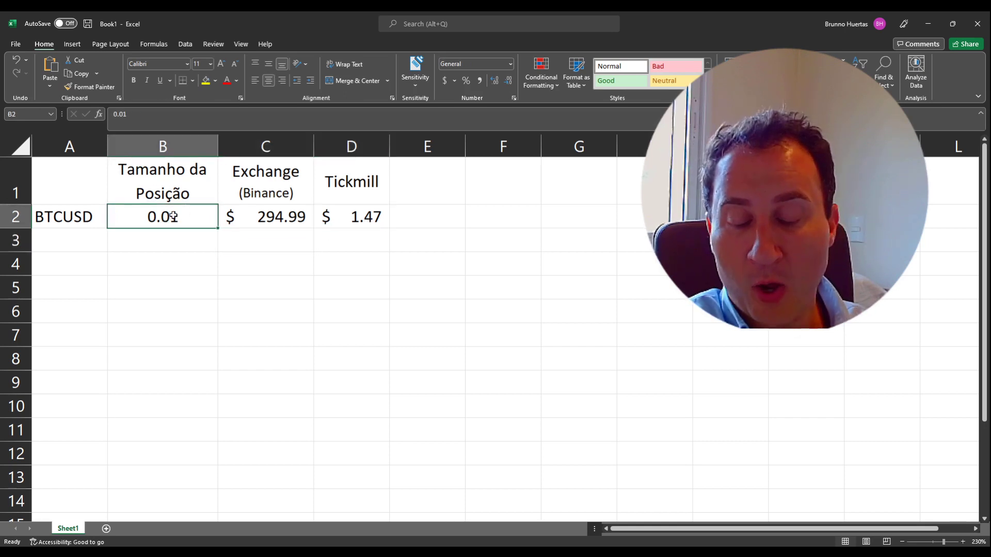
text(1)
key(Return)
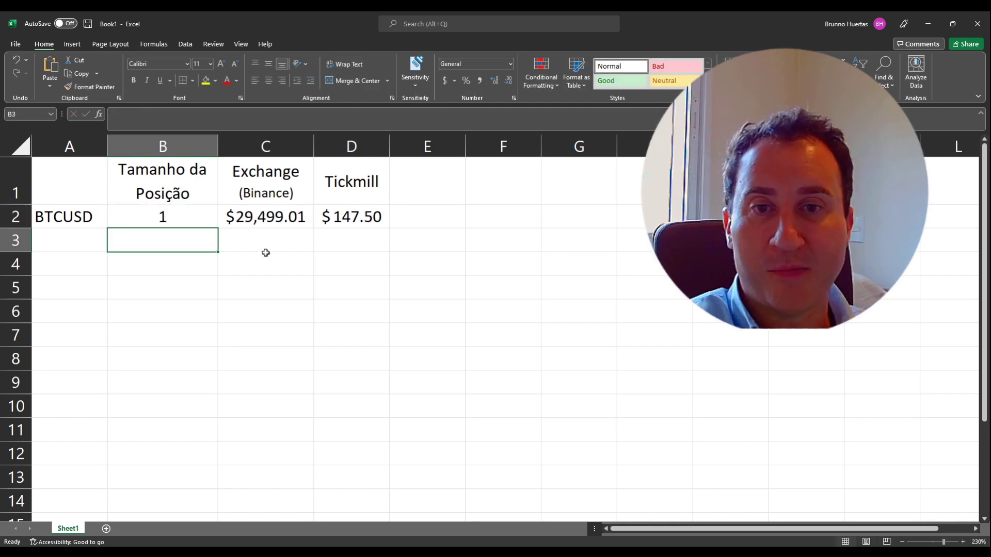
click(228, 211)
click(261, 264)
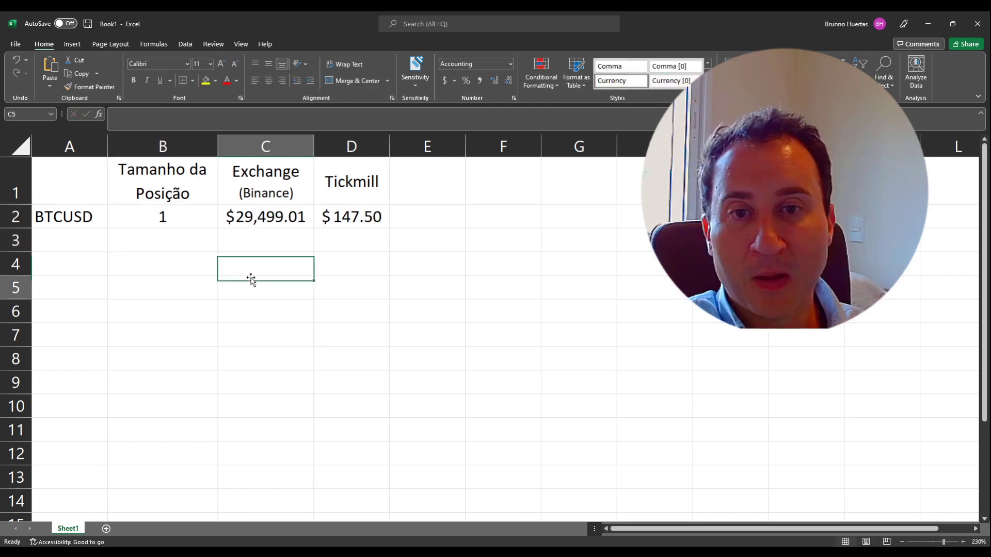
click(250, 281)
key(Up)
key(Up)
key(Up)
Enter the label Preço in A4 and set the BTCUSD position size in B2 to 0.5
click(72, 272)
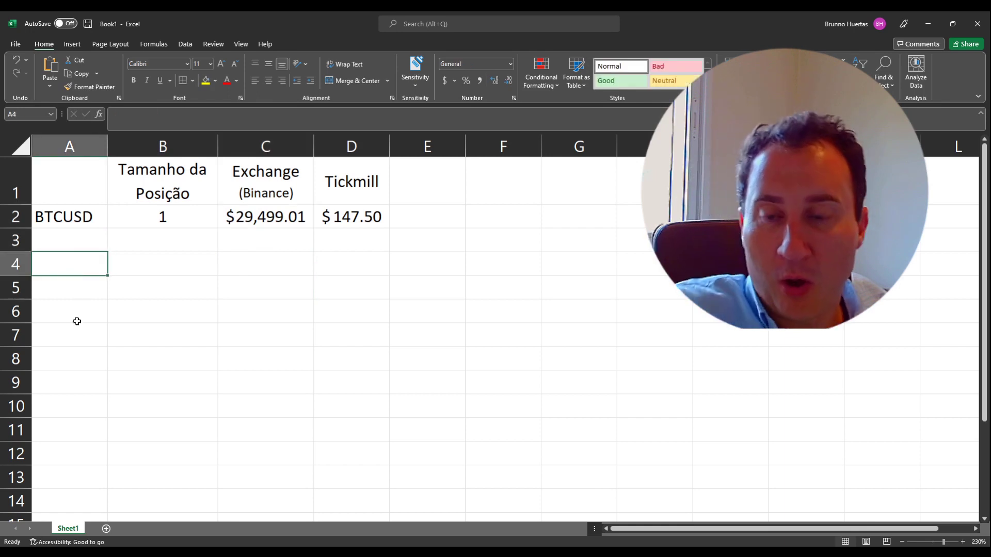
text(Preço)
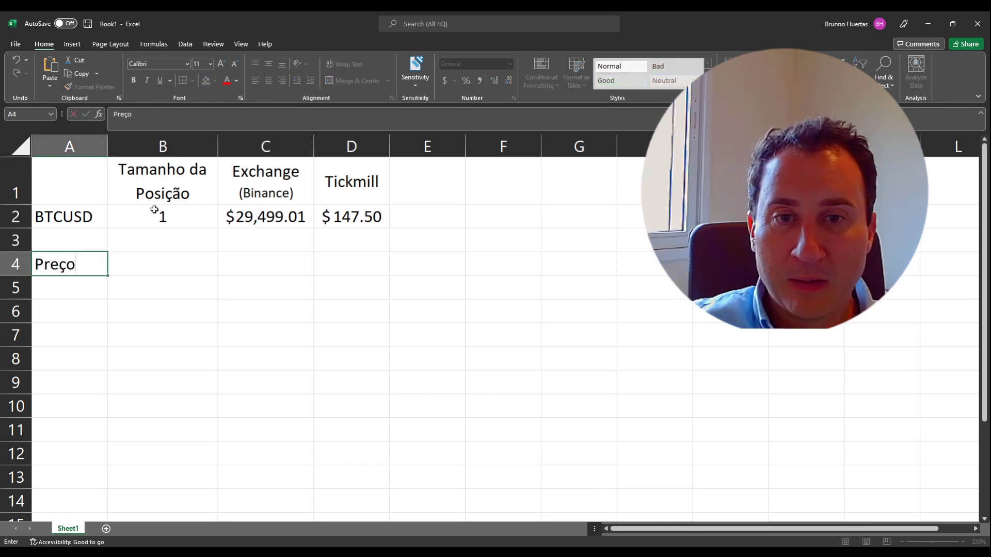
click(172, 211)
text(0.5)
key(Return)
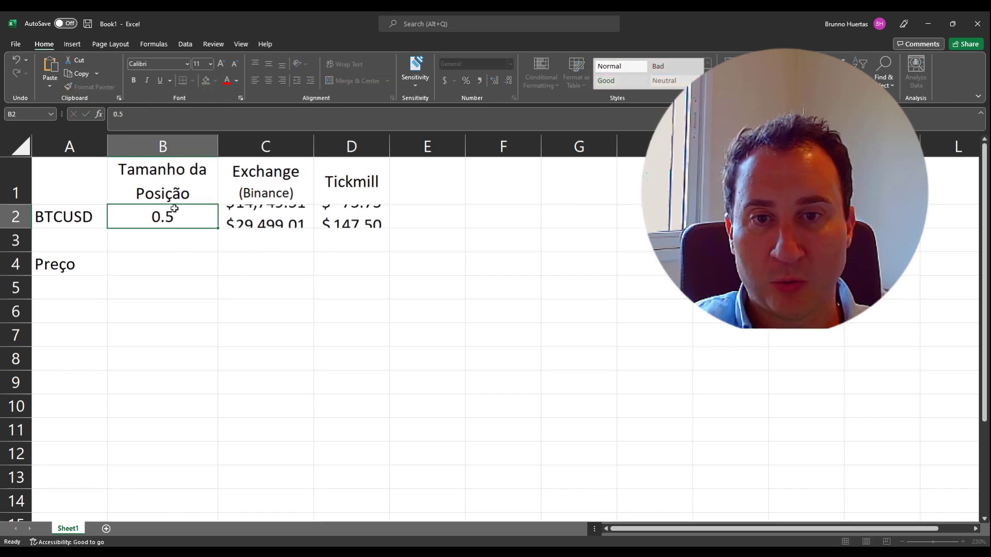
Insert a new column before the Exchange (Binance) column and enter the header Preço de Entrada in C1
click(275, 212)
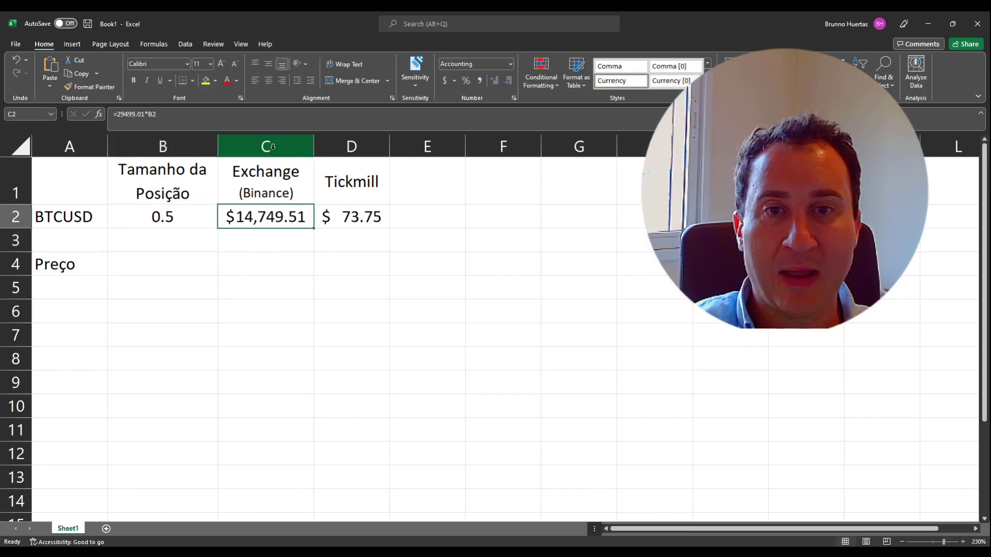
right_click(273, 145)
click(302, 232)
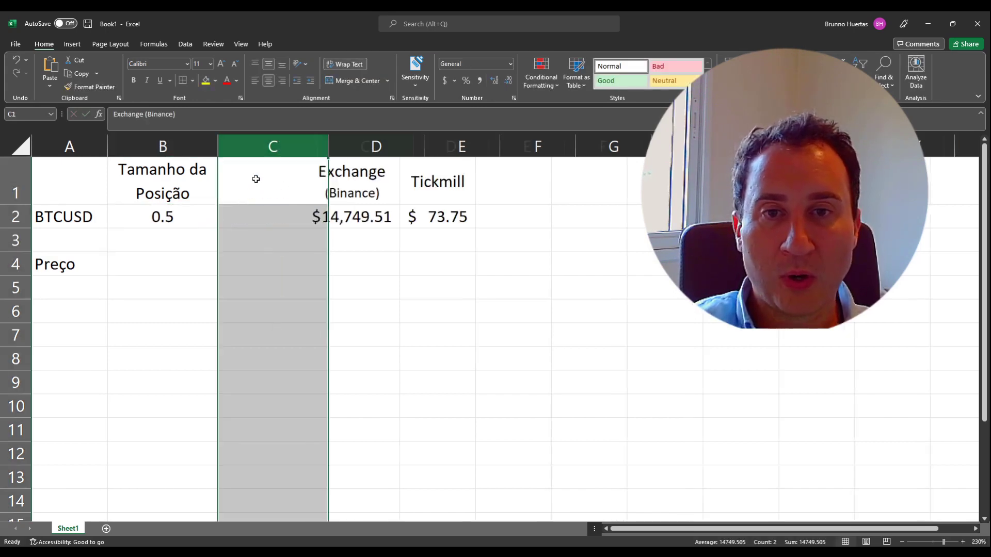
click(253, 181)
text(Preço )
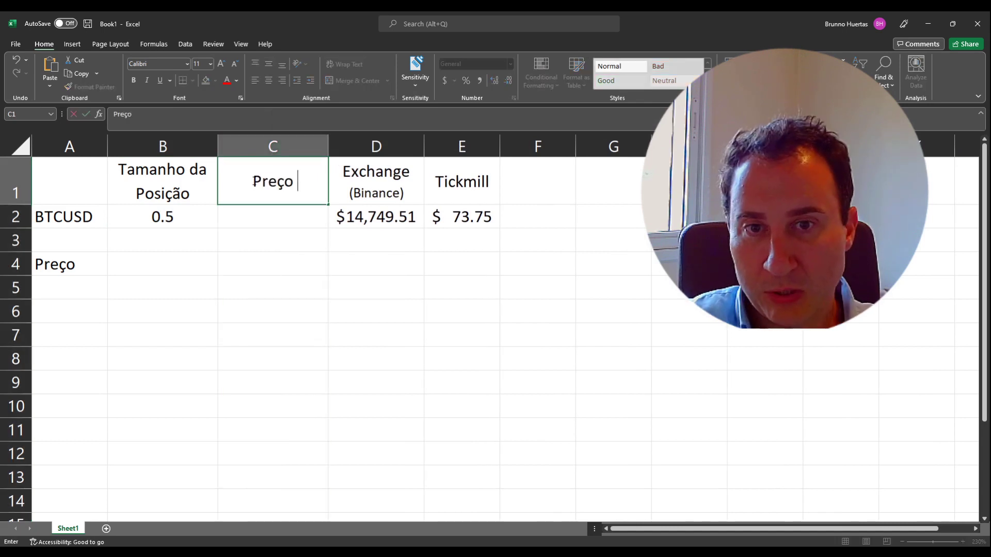
text(de Entrada)
key(Return)
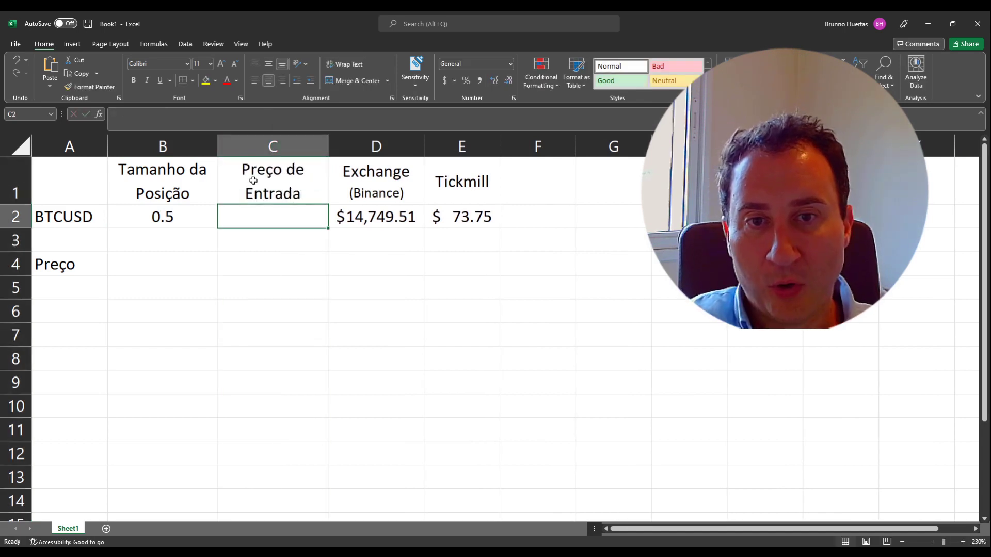
click(401, 226)
click(146, 114)
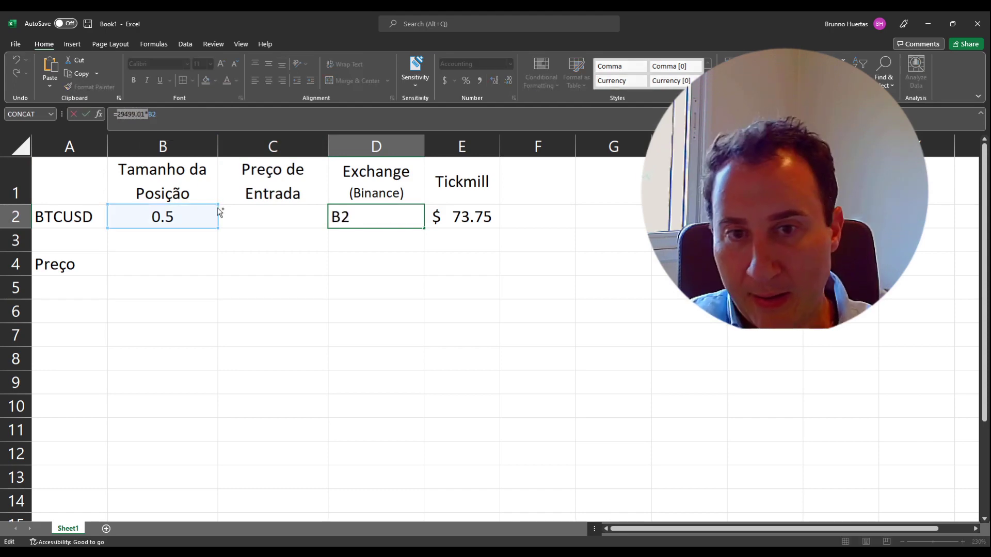
click(254, 215)
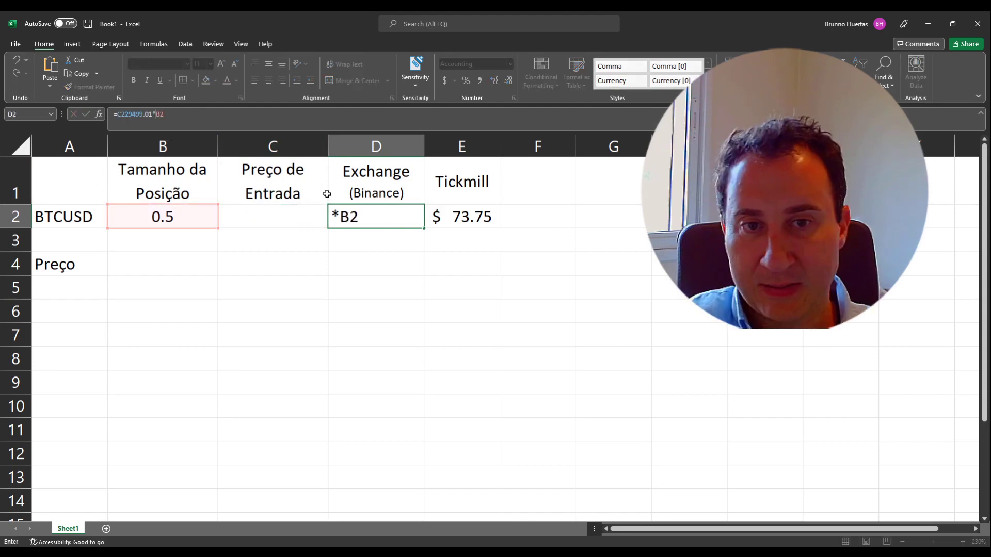
key(Escape)
click(289, 211)
Copy the price 29499.01 from the D2 formula into C2 and apply the dollar accounting format
click(410, 222)
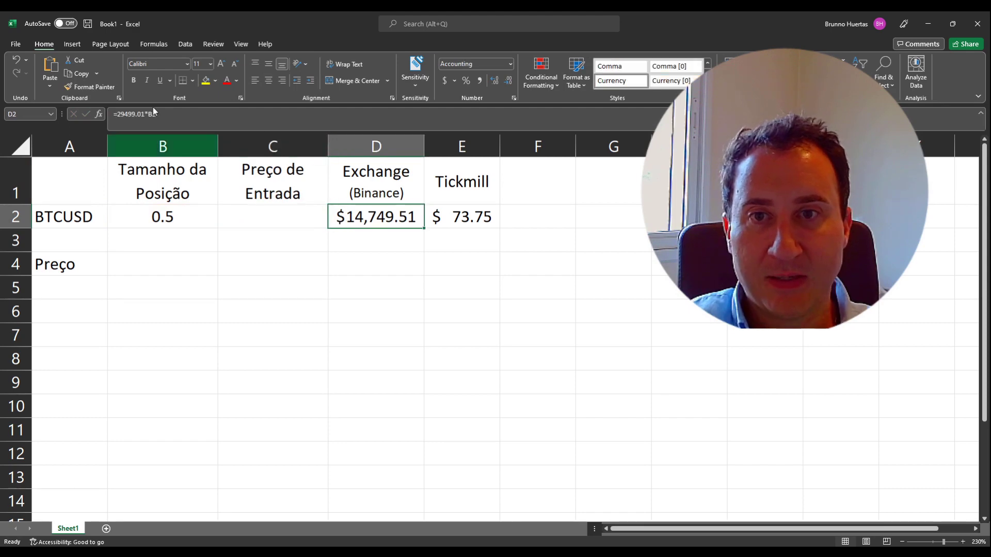
drag(145, 114, 124, 114)
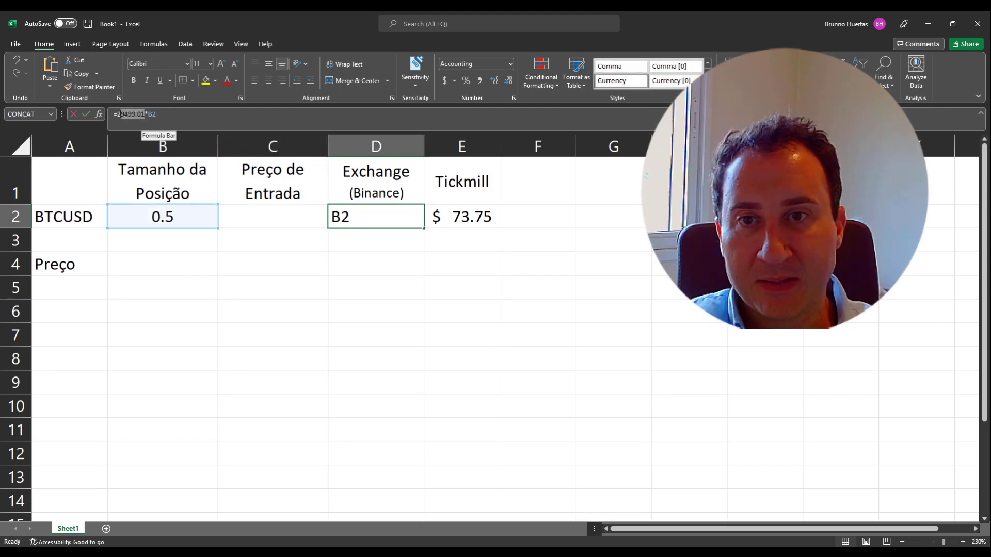
click(253, 211)
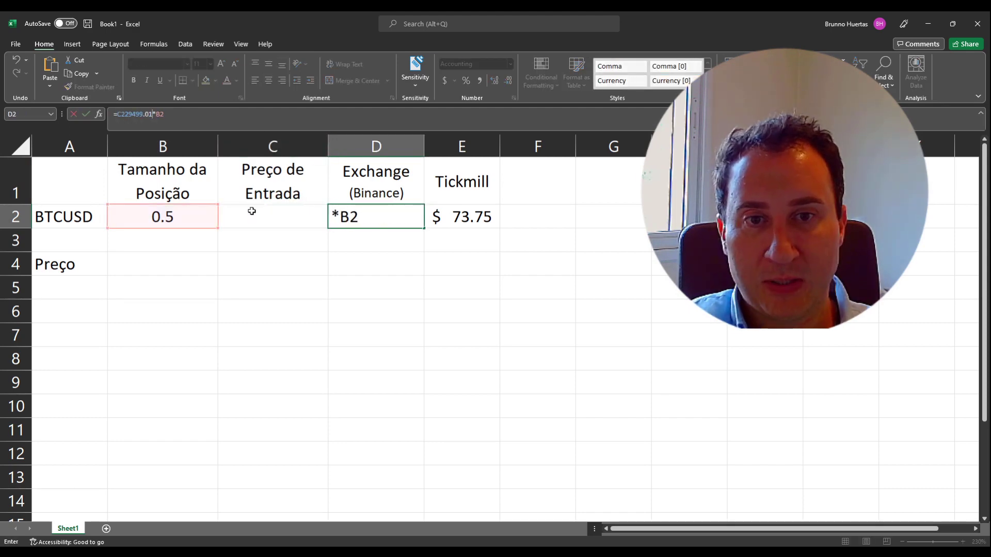
key(Escape)
click(252, 211)
key(ctrl+v)
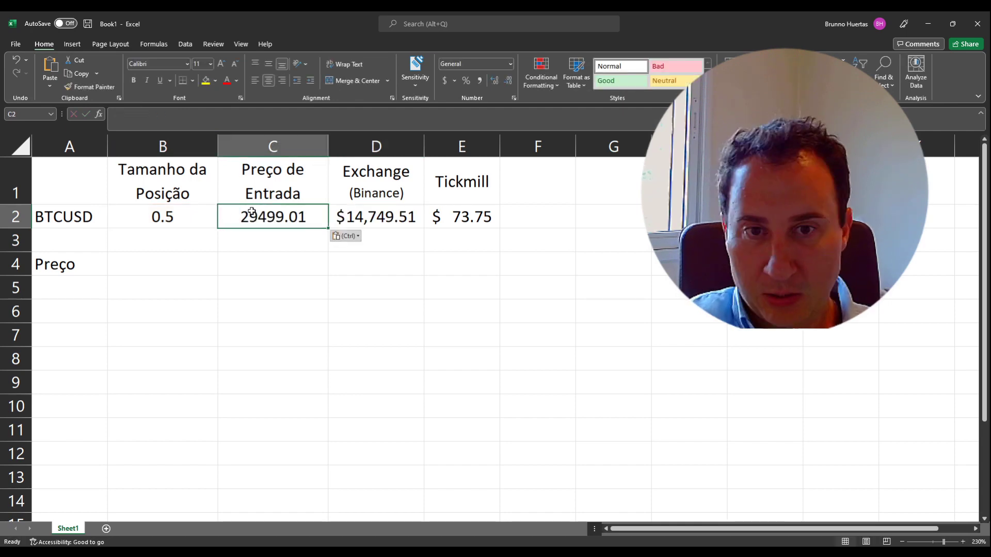
click(443, 80)
Replace the Exchange (Binance) formula in D2 with =C2*B2, multiplying the entry price by the position size
click(365, 213)
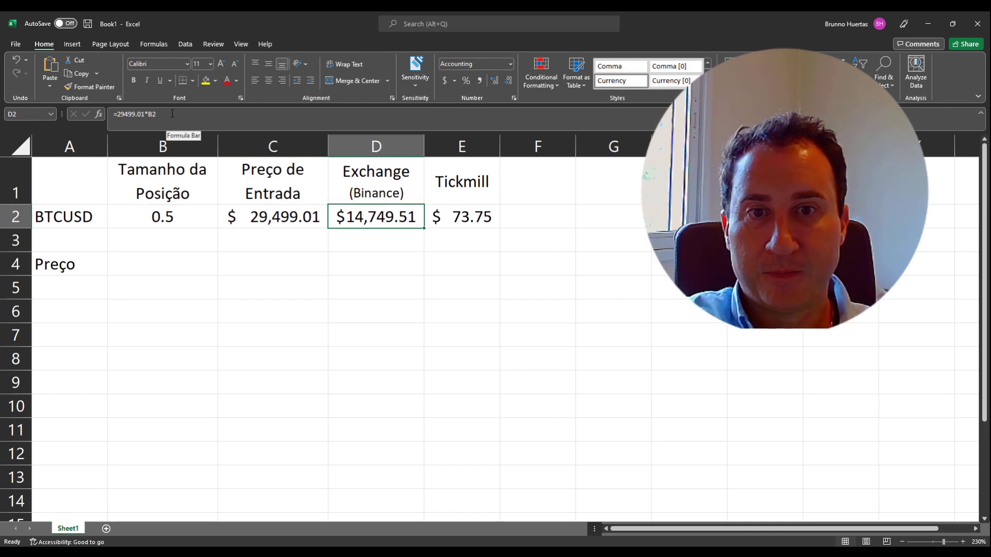
key(F2)
key(Return)
key(Down)
key(Down)
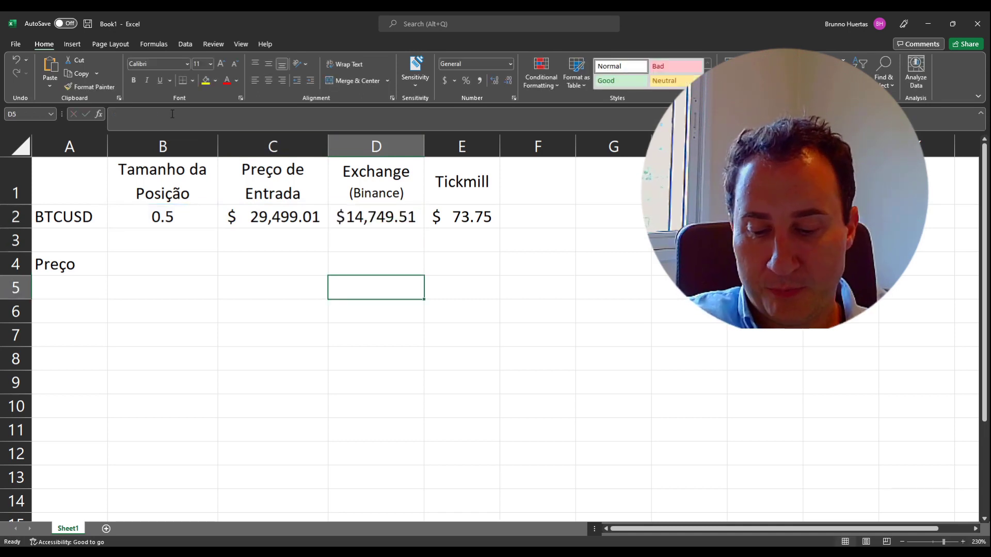
key(Up)
key(Up)
key(Up)
text(=)
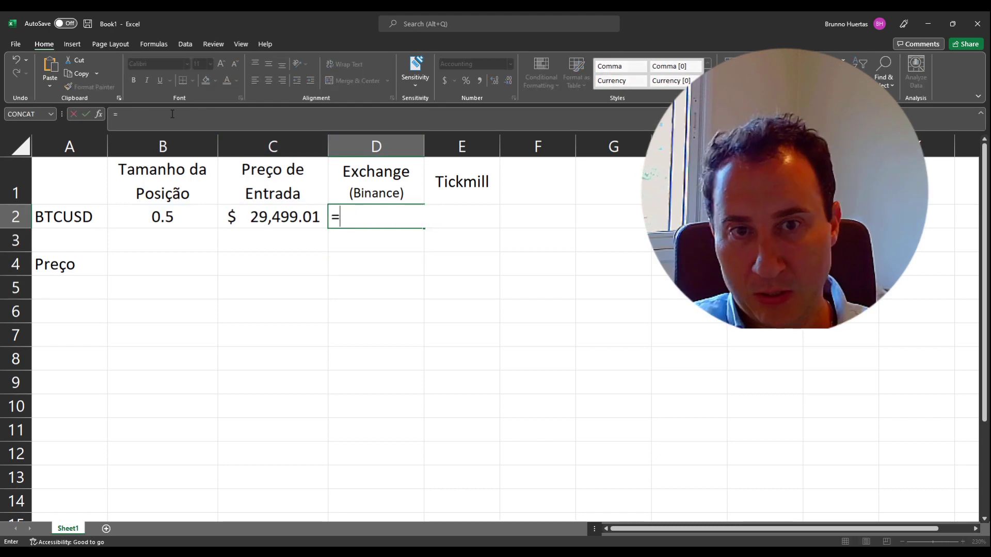
key(Left)
text(*)
key(Left)
key(Left)
key(Return)
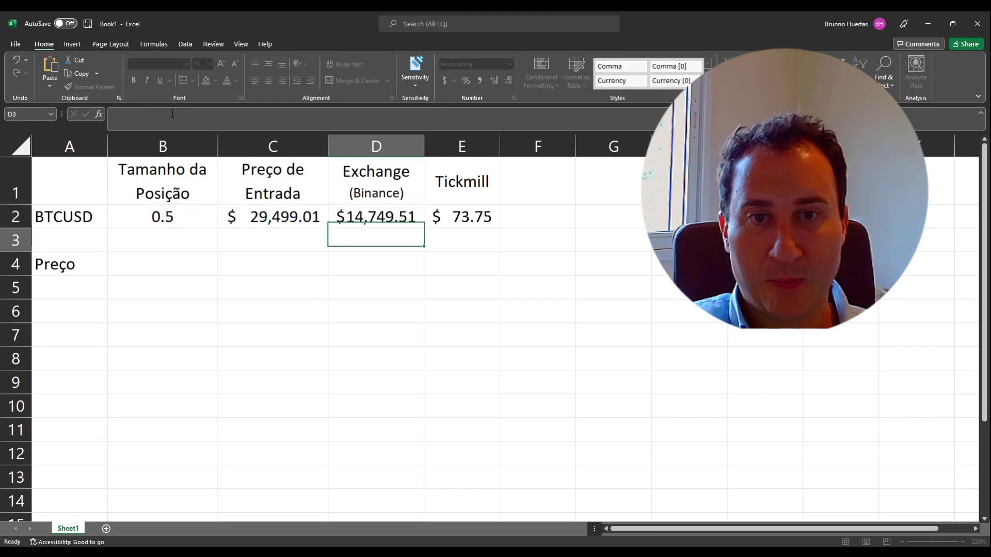
Re-enter the Tickmill formula in E2 as =D2/200
click(483, 216)
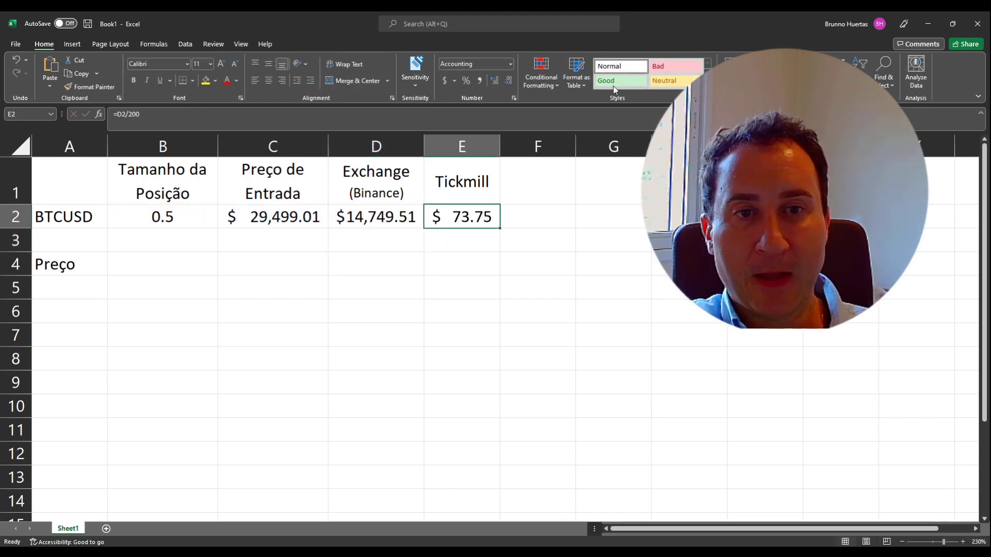
text(=)
key(Left)
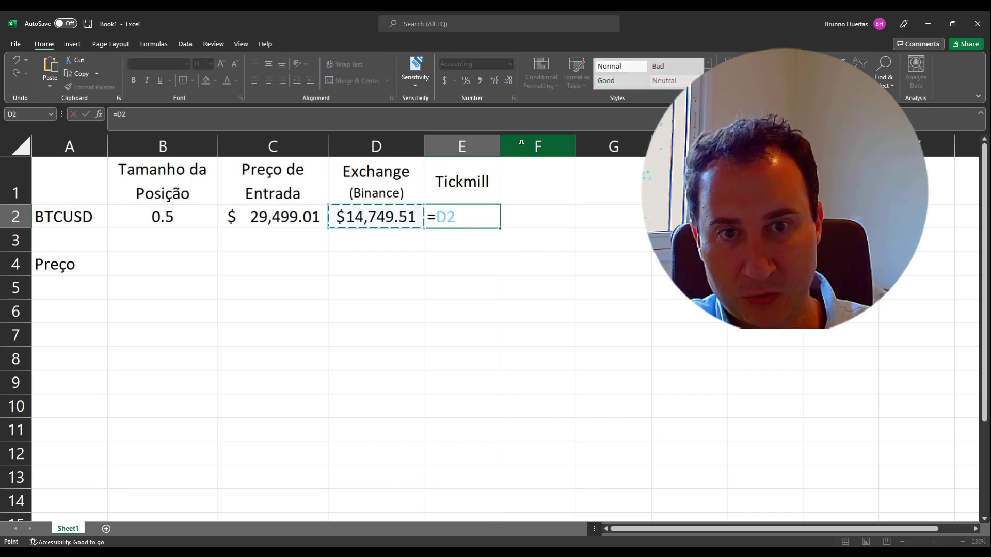
text(/200)
key(Return)
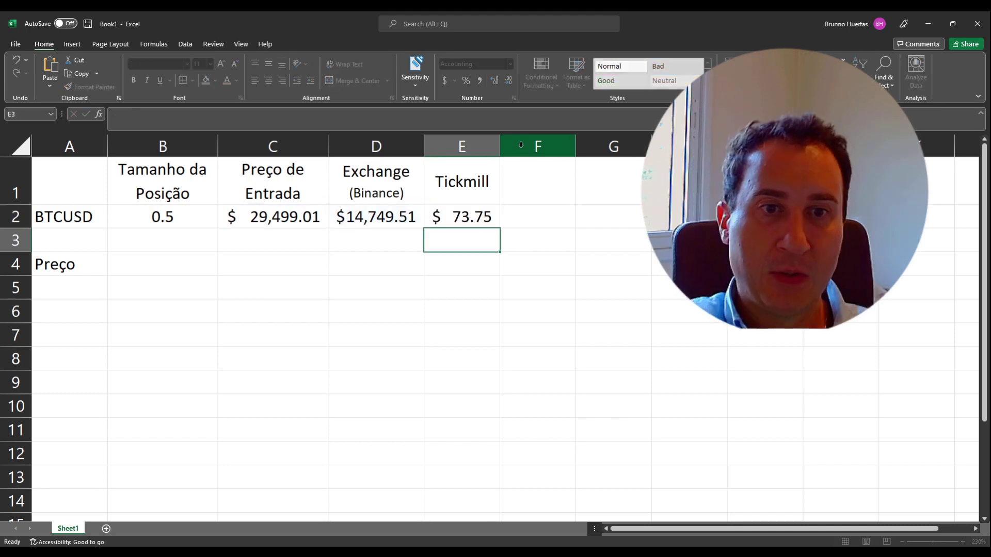
Review the size, entry price and Tickmill cells of the BTCUSD row, and check the open btcusd position in MetaTrader 5
click(460, 216)
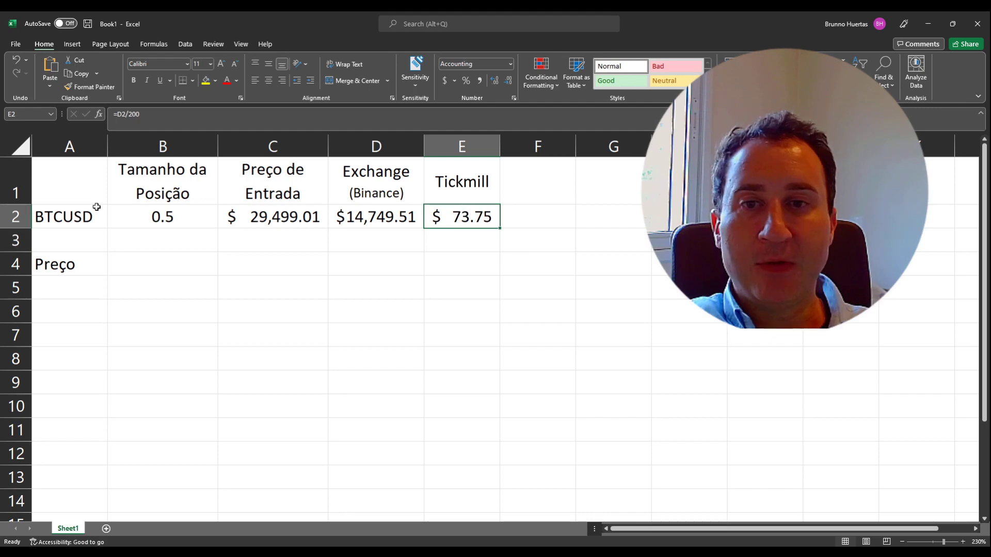
click(143, 215)
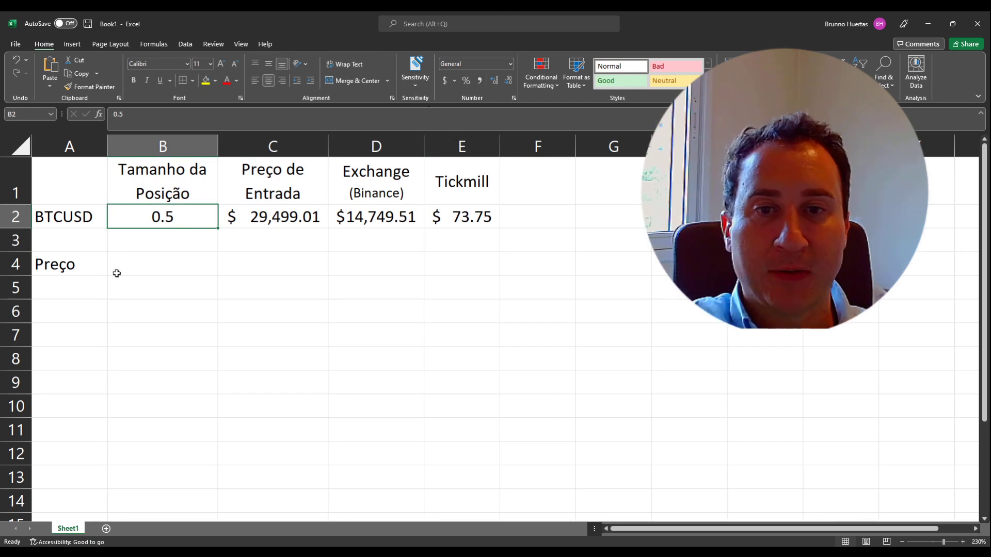
click(277, 218)
click(76, 267)
click(265, 224)
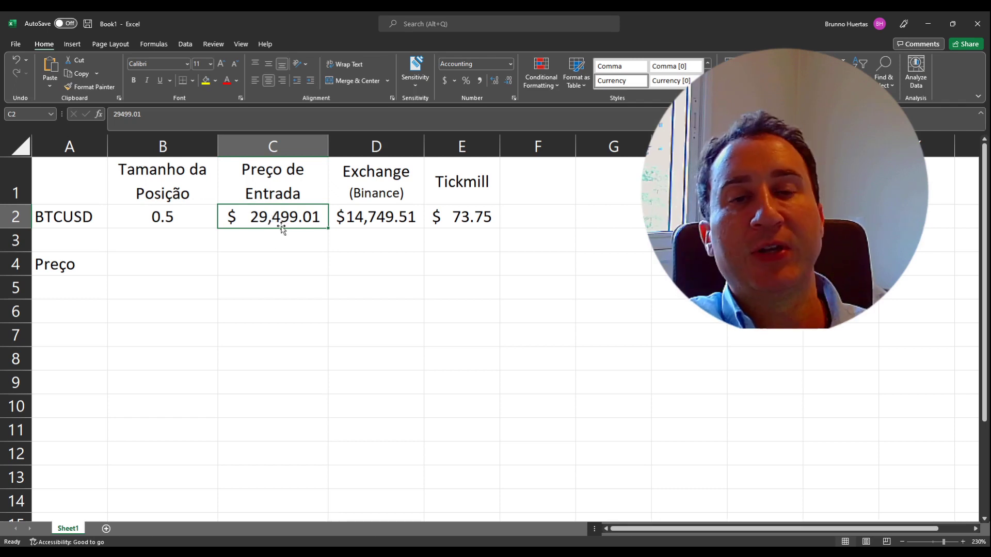
click(435, 217)
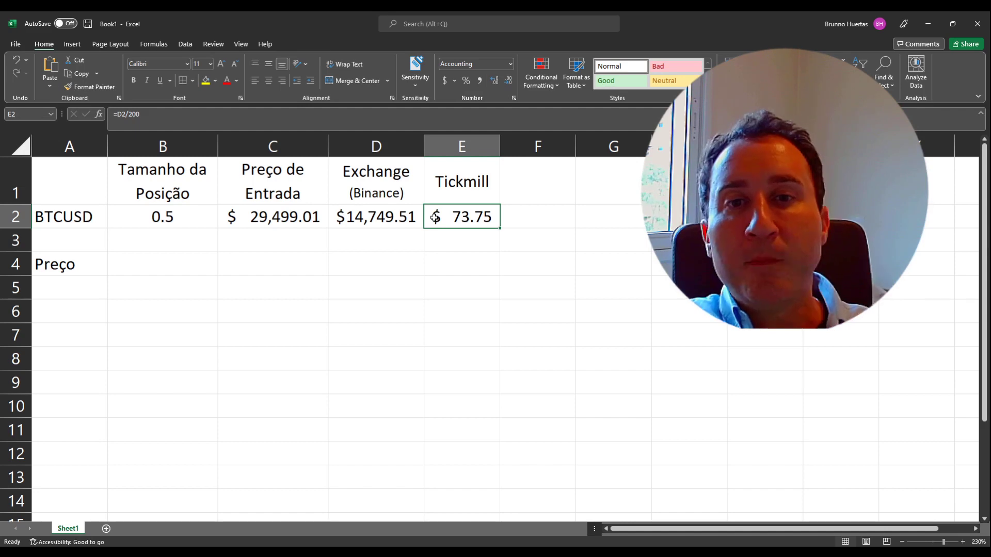
key(alt+Tab)
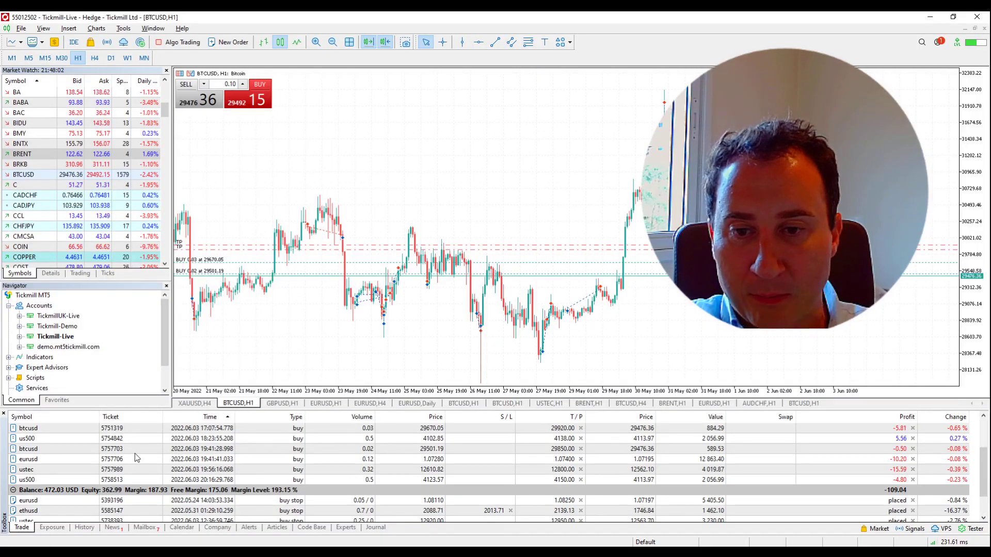
click(206, 449)
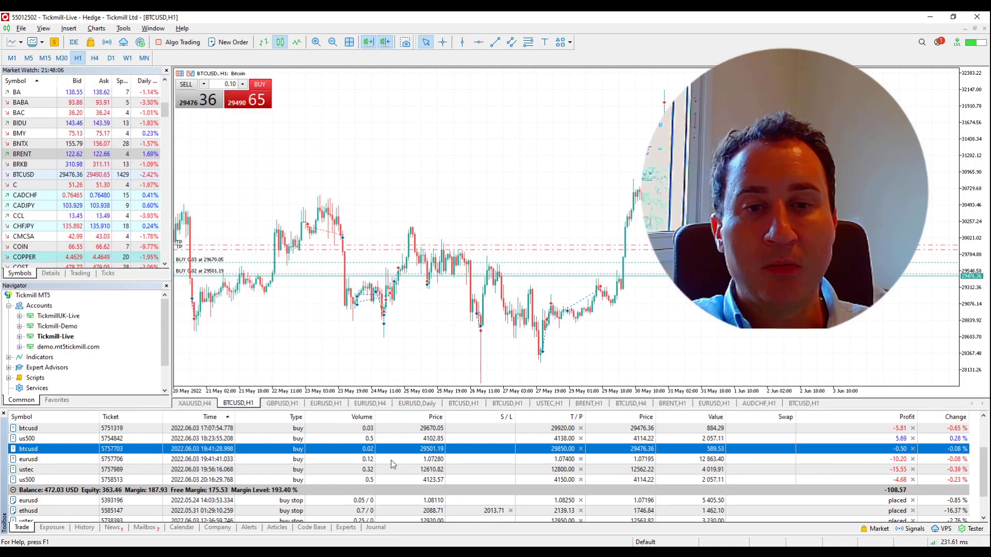
click(931, 19)
Look up the entry price of the 0.02 btcusd position in MetaTrader 5 and enter 29501.19 in C2 of the Excel workbook
click(176, 260)
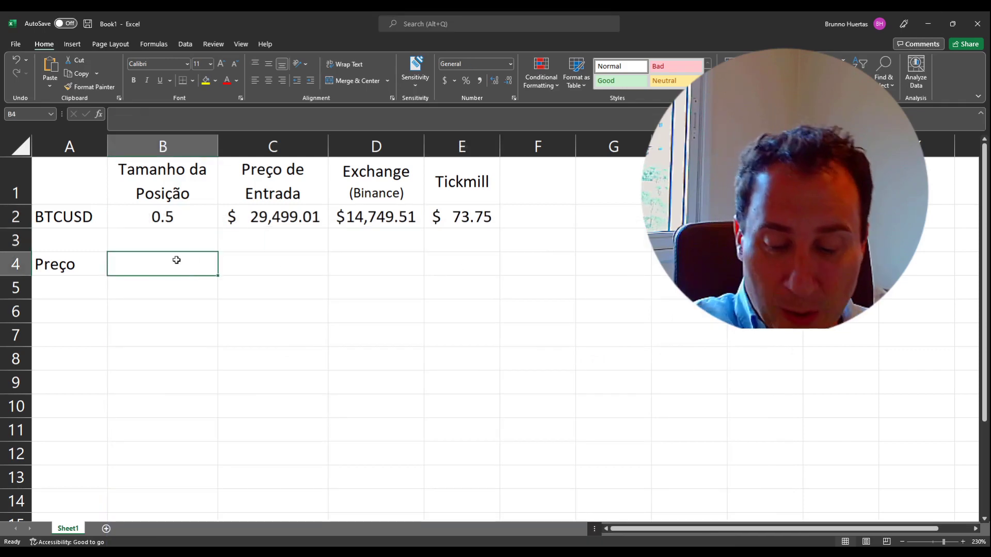
key(Left)
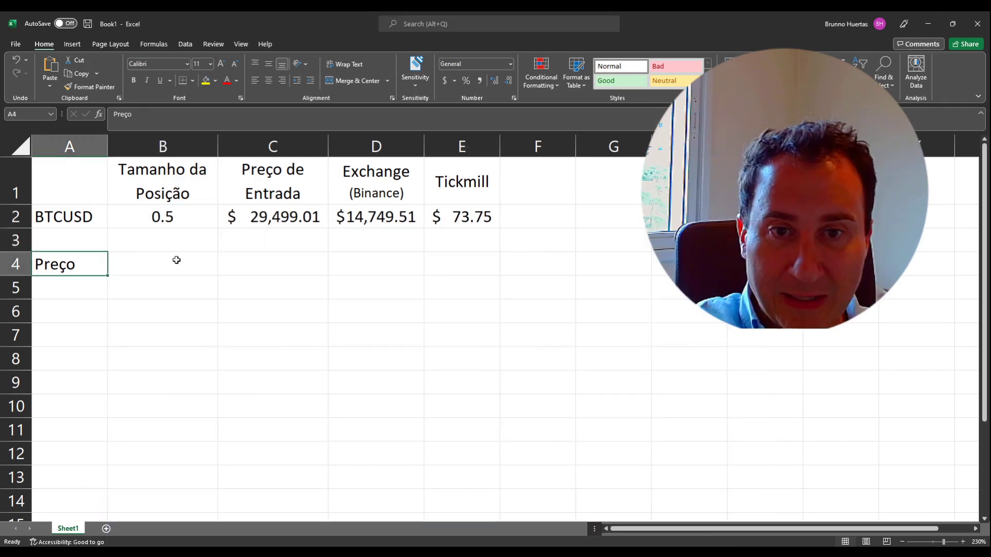
click(284, 213)
key(alt+Tab)
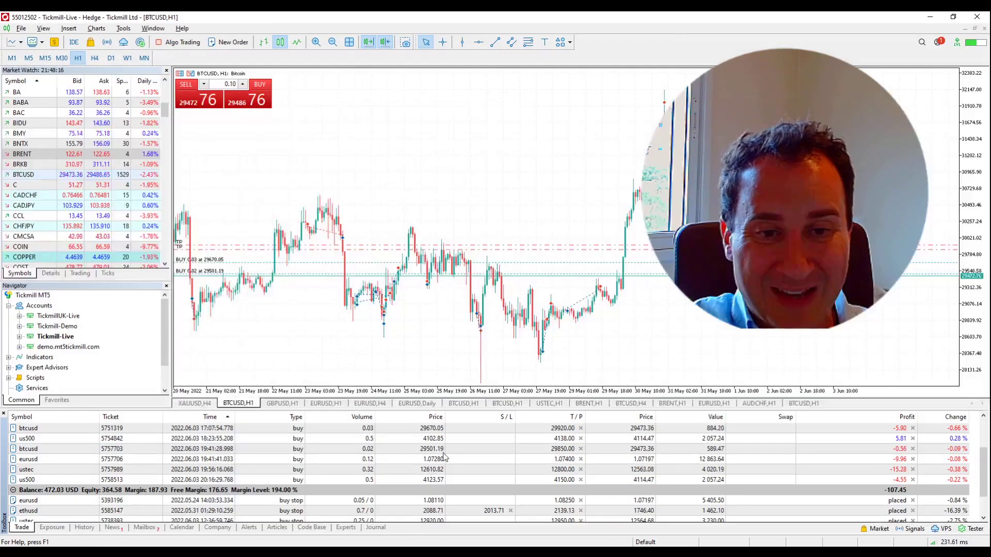
click(525, 448)
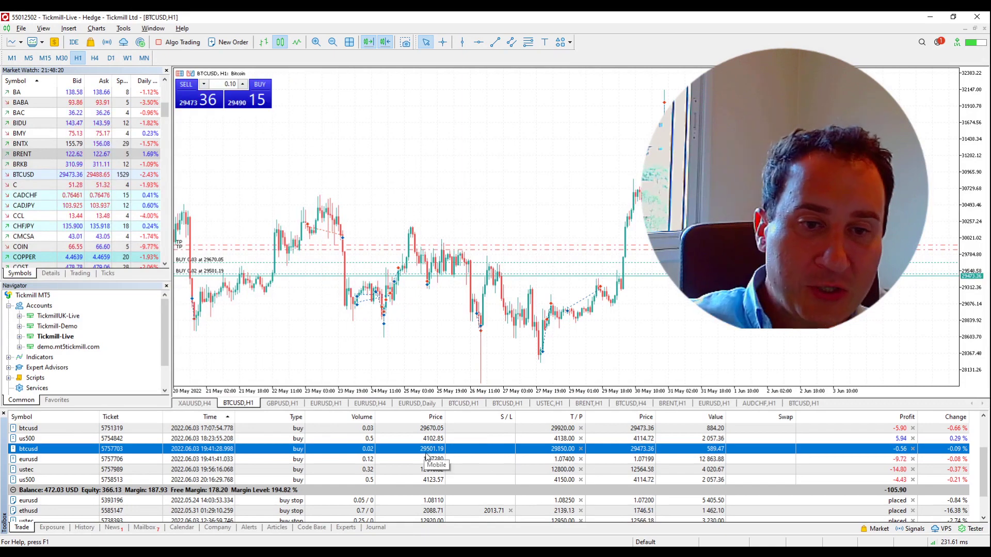
key(alt+Tab)
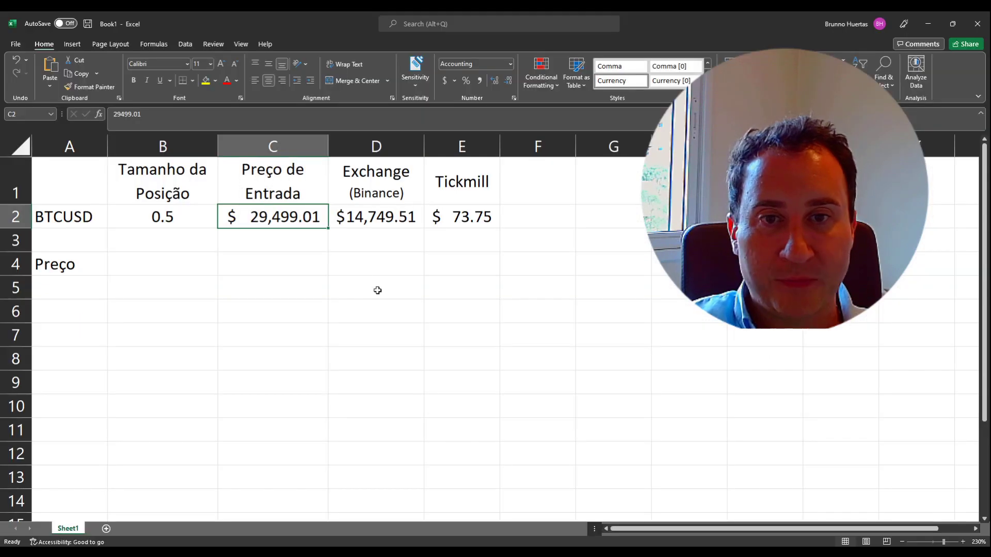
text(29,501.19)
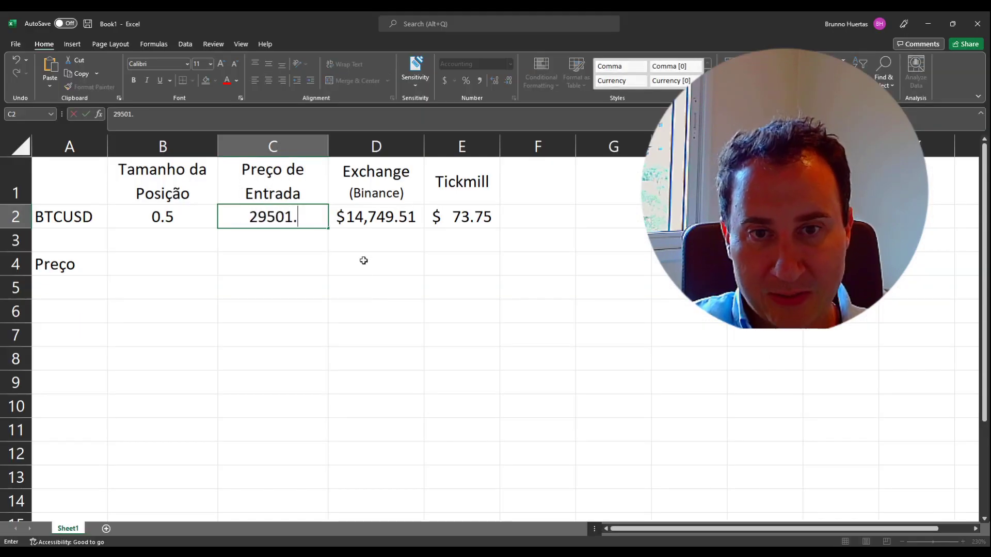
key(Return)
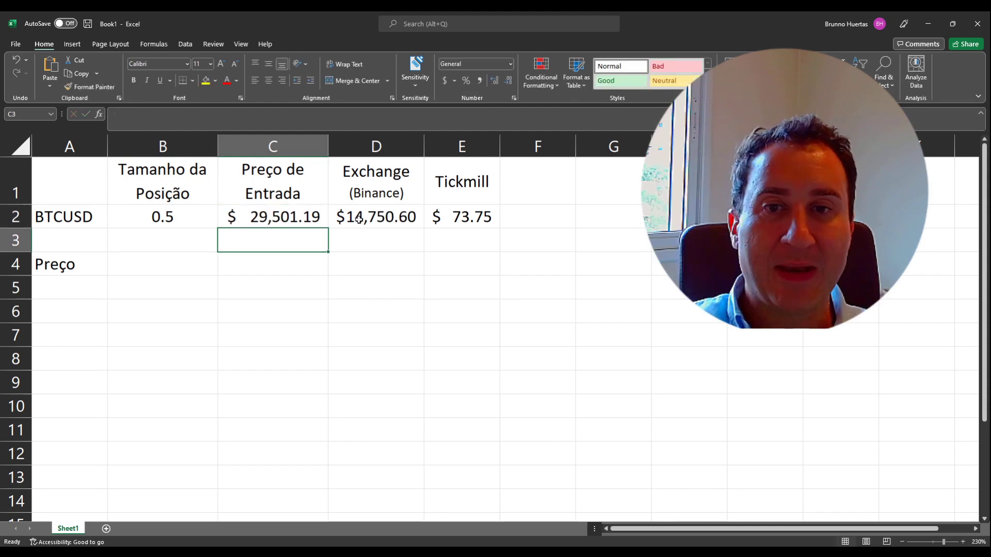
Set the BTCUSD position size in B2 to 0.02
double_click(172, 216)
key(BackSpace)
text(02)
key(Return)
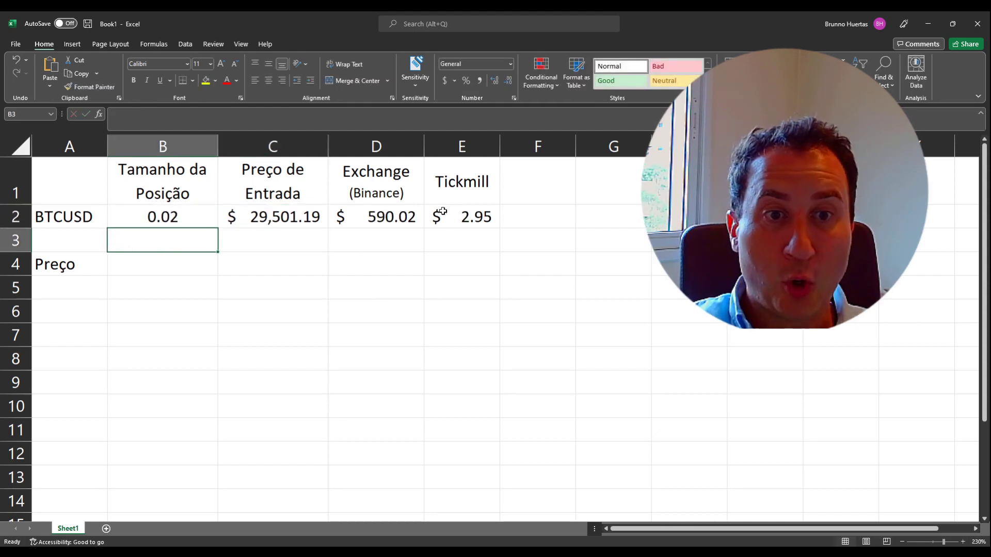
Highlight the Tickmill header and cost in E1:E2 with a yellow fill
click(441, 217)
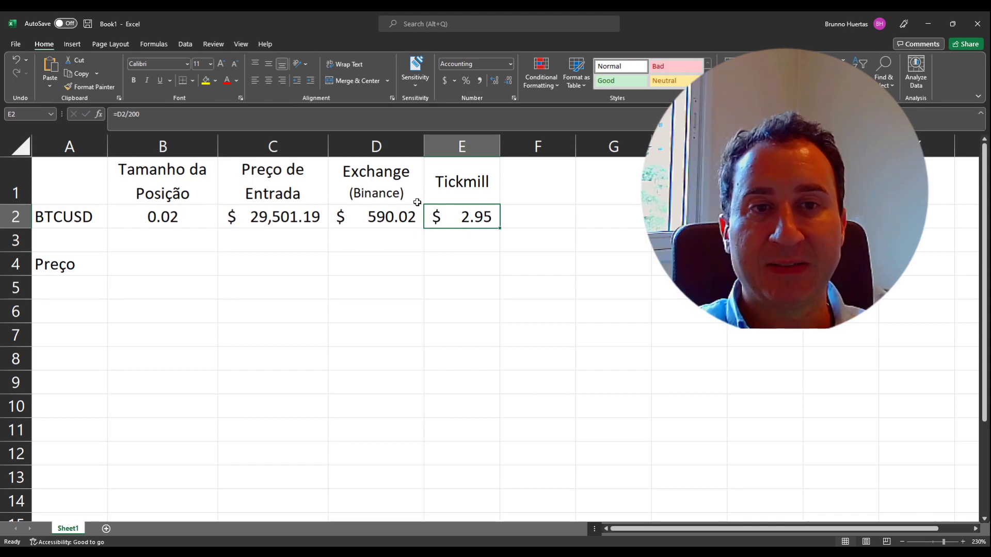
drag(433, 198, 444, 216)
click(206, 83)
click(462, 397)
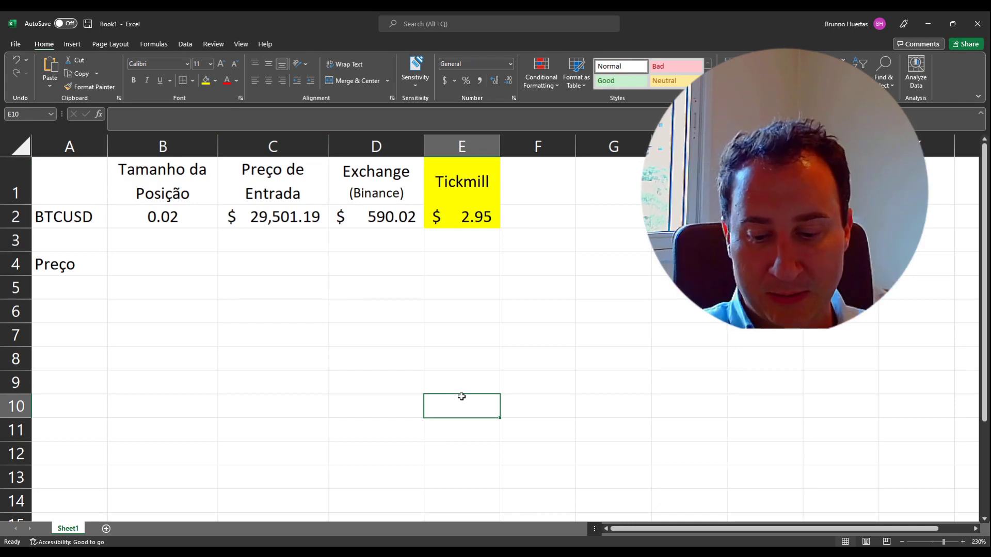
Review the exchange cost in D2 against the position size and entry price cells of the BTCUSD row
key(Left)
key(Up)
key(Up)
key(Up)
key(Up)
key(Up)
key(Up)
key(Up)
key(Up)
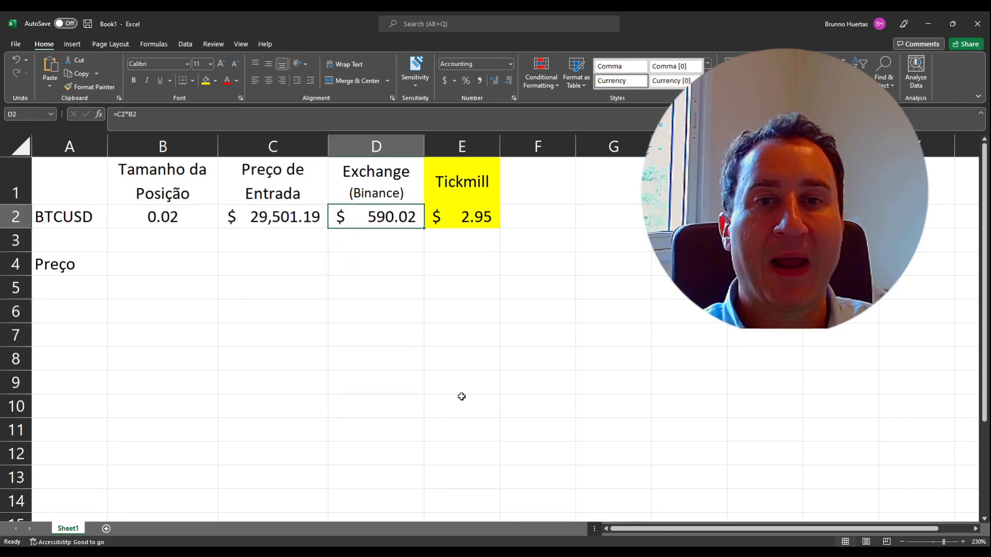
key(Left)
key(Left)
key(Right)
key(Right)
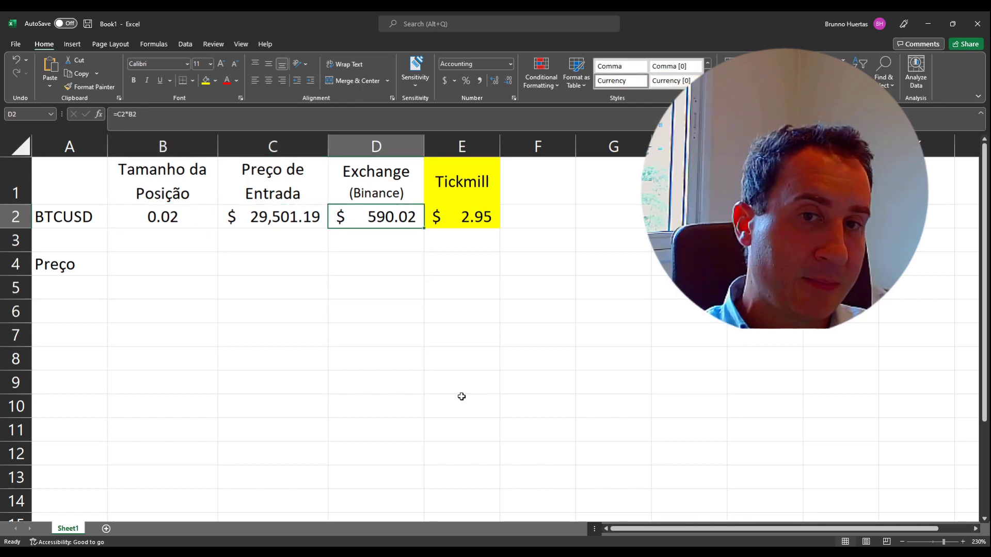
Complete the label in A4 as "Preço Saída" and fit column A's width to its contents
key(Down)
key(Left)
key(Left)
key(Left)
key(Down)
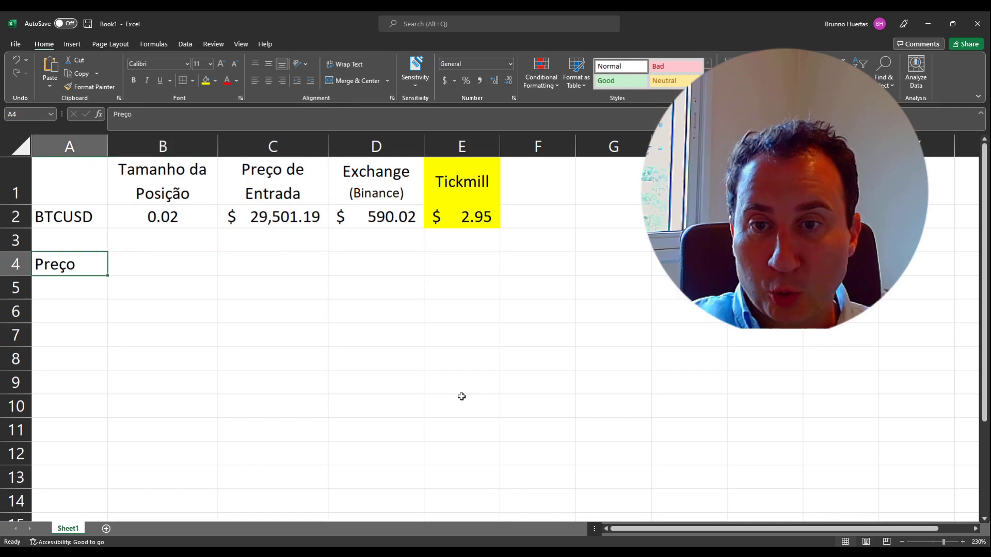
click(155, 117)
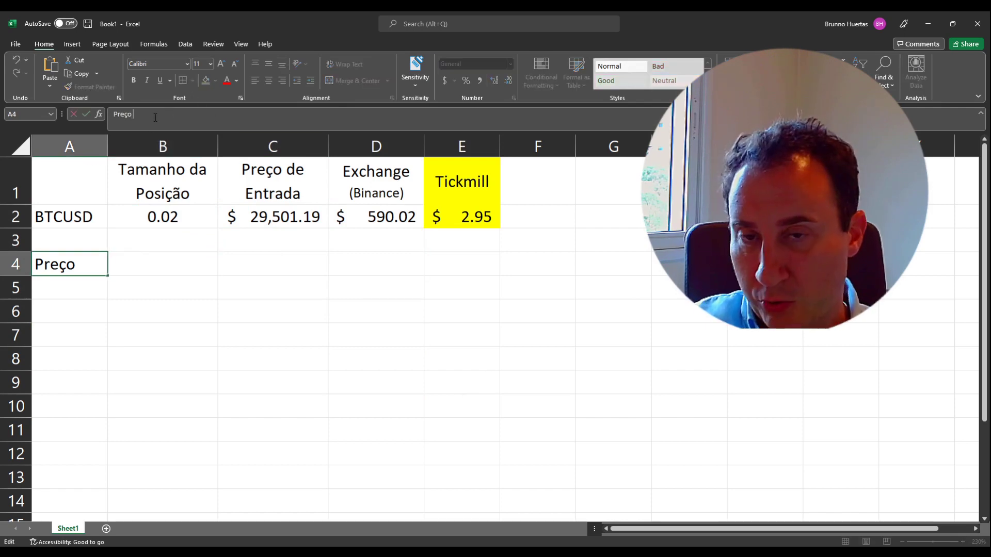
text(de)
key(BackSpace)
text(Saí)
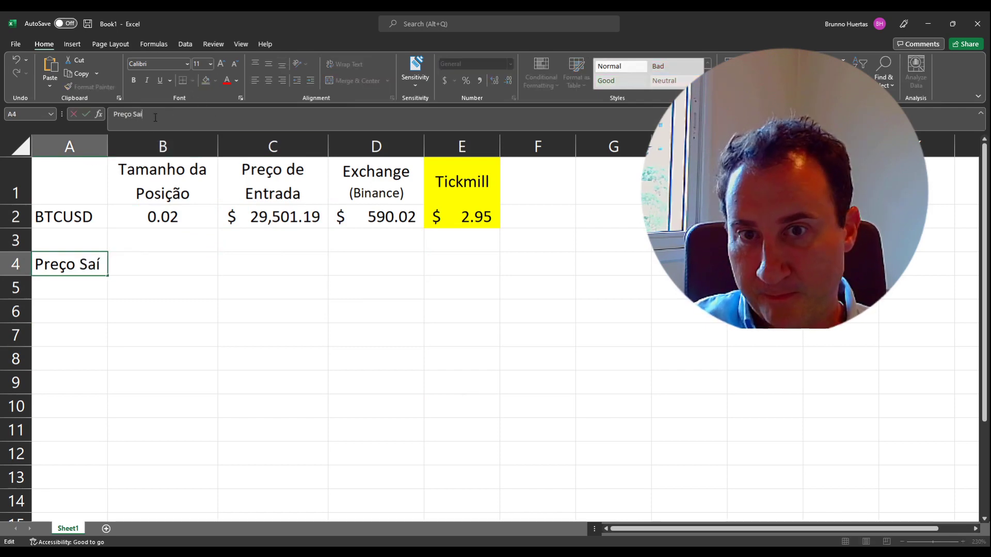
text(da)
key(Return)
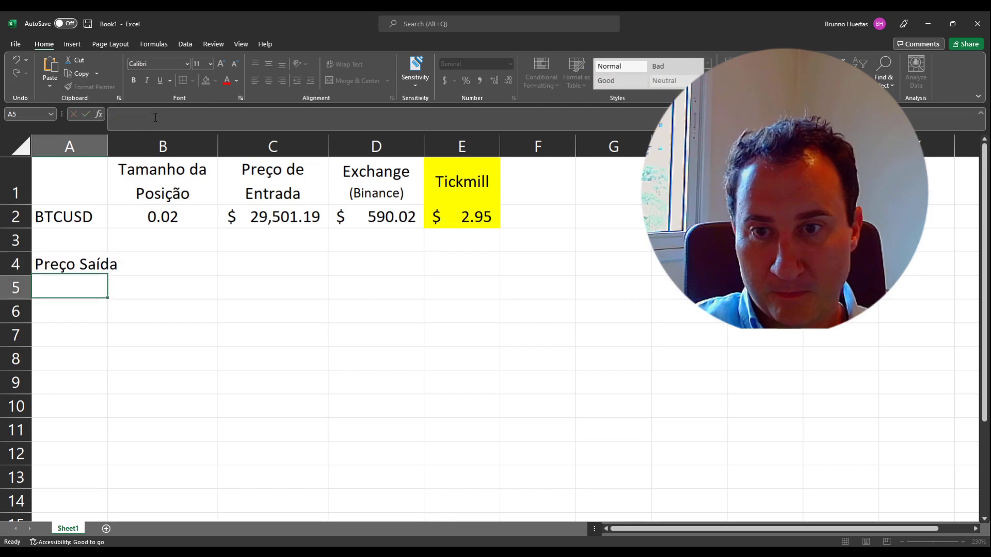
key(Return)
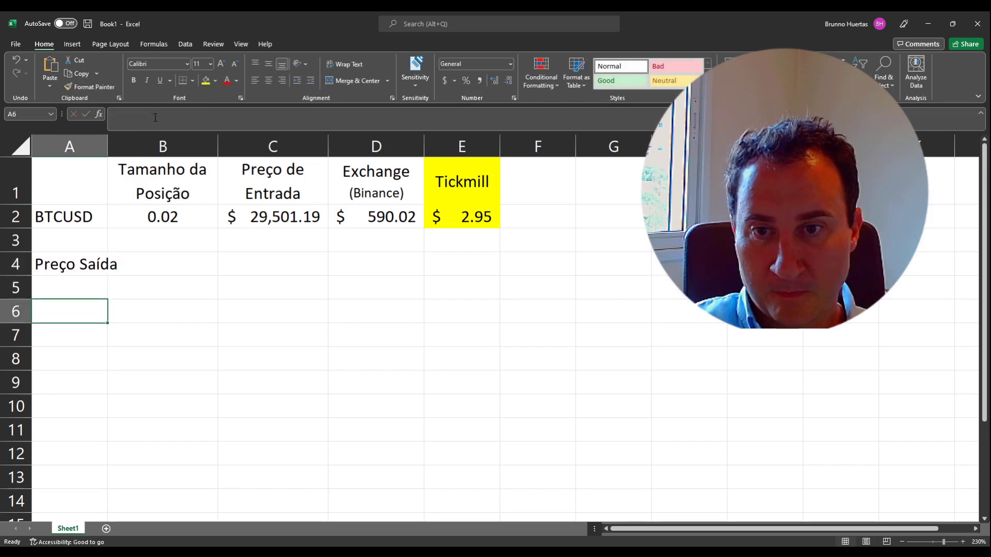
double_click(108, 147)
Look up the 0.02 btcusd position's take-profit price in MetaTrader 5 and enter 29850 in C4 of the Excel workbook in dollar accounting format
click(271, 266)
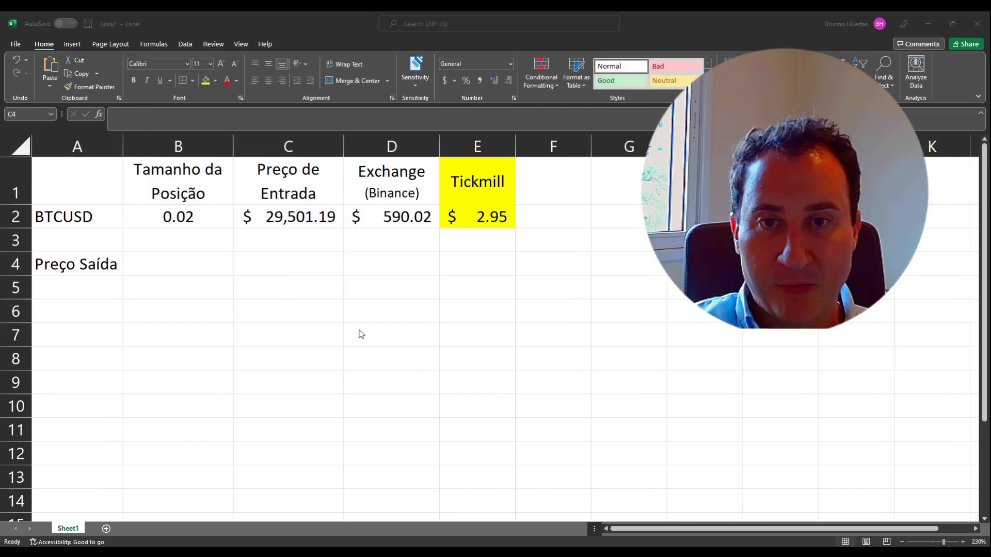
key(alt+Tab)
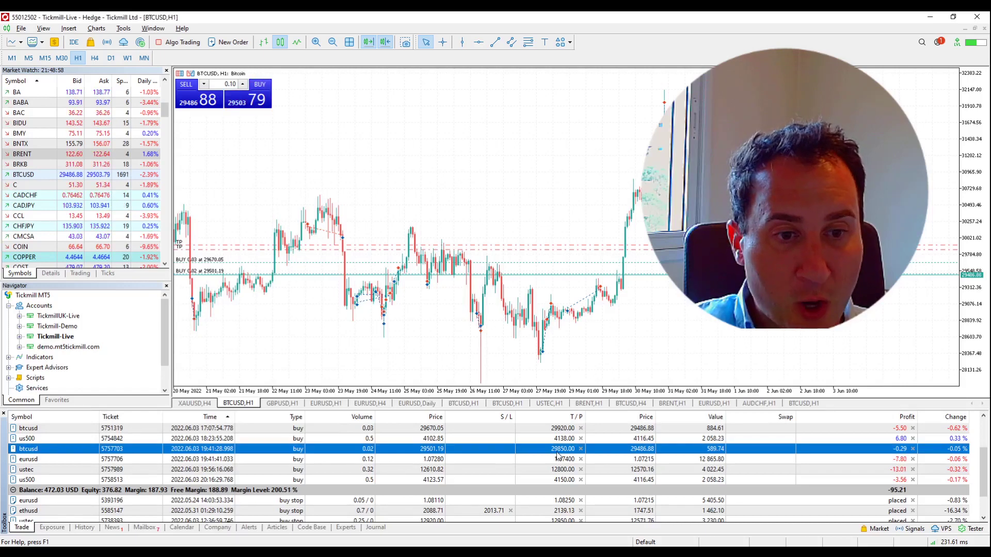
key(alt+Tab)
text(29850)
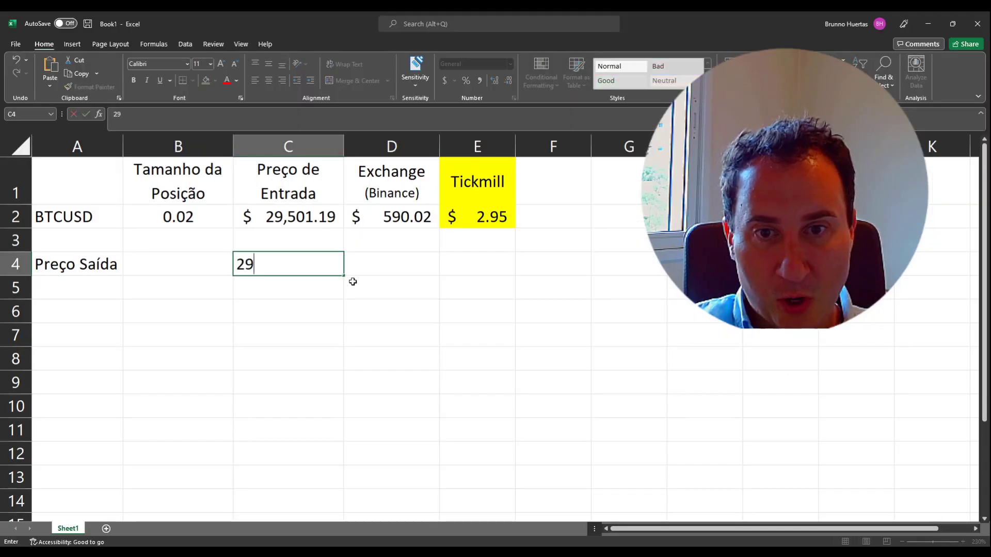
key(Return)
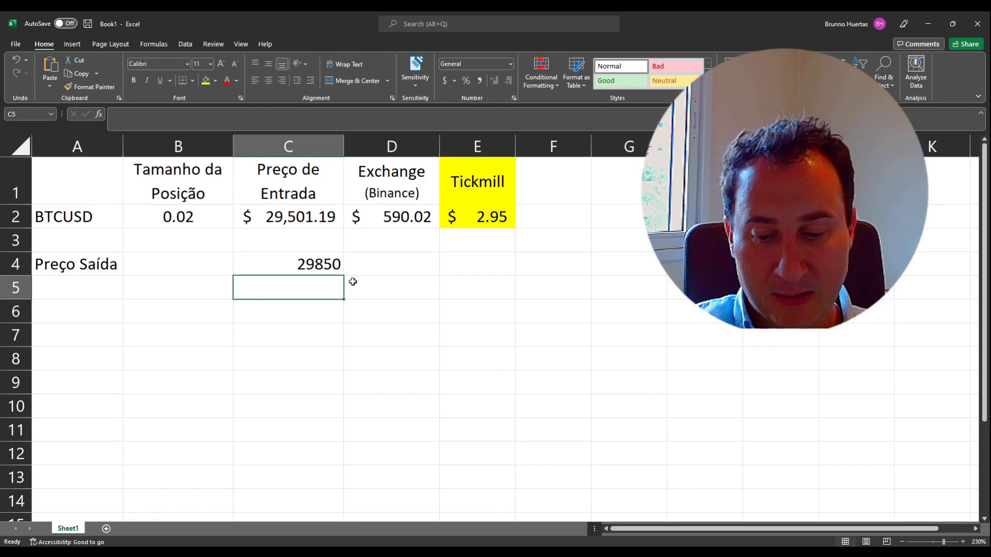
key(Up)
click(454, 77)
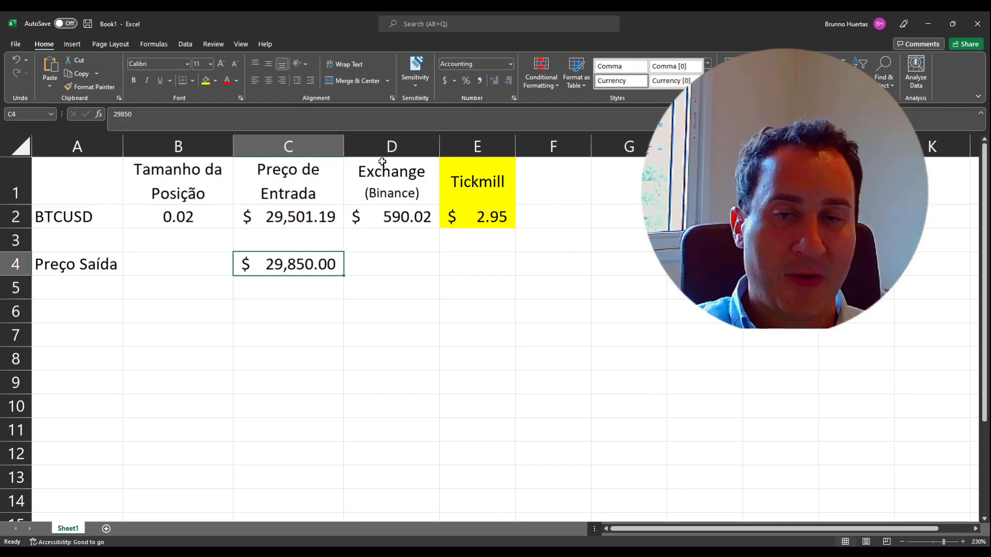
Add the row label "Lucro" in A5, below Preço Saída
key(Down)
key(Left)
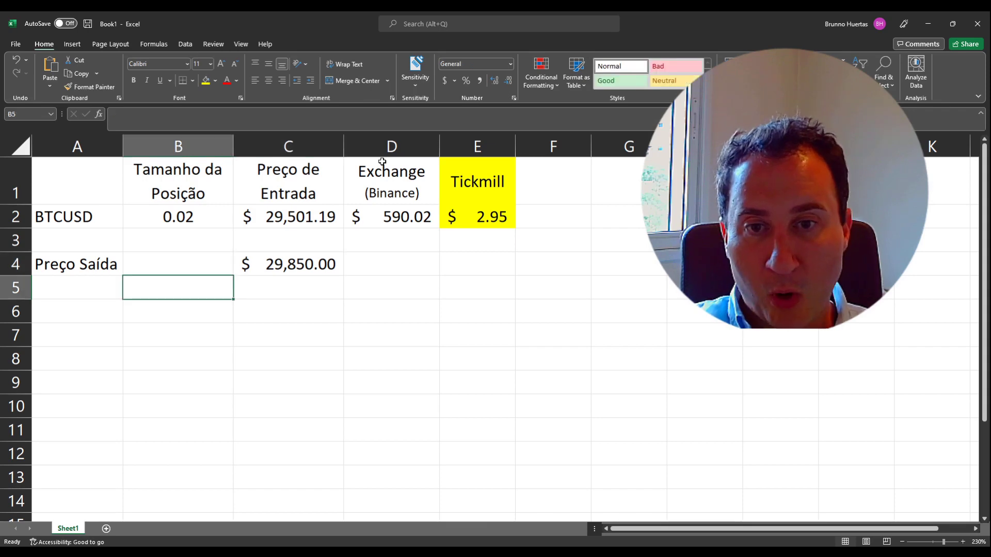
key(Left)
text(Luc)
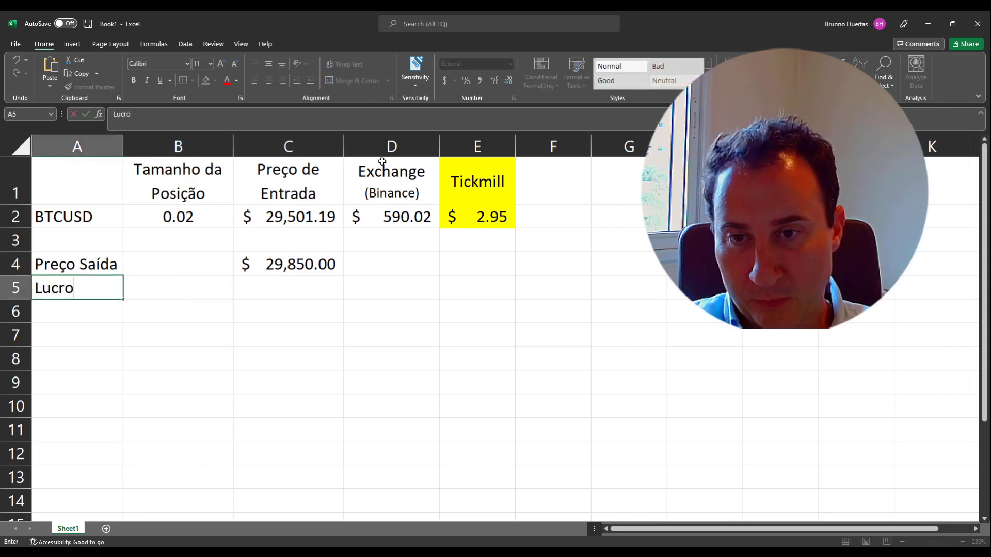
text(ro)
Calculate the difference between exit and entry price in C5 with the formula =C4-C2
key(Right)
key(Right)
key(Right)
key(Left)
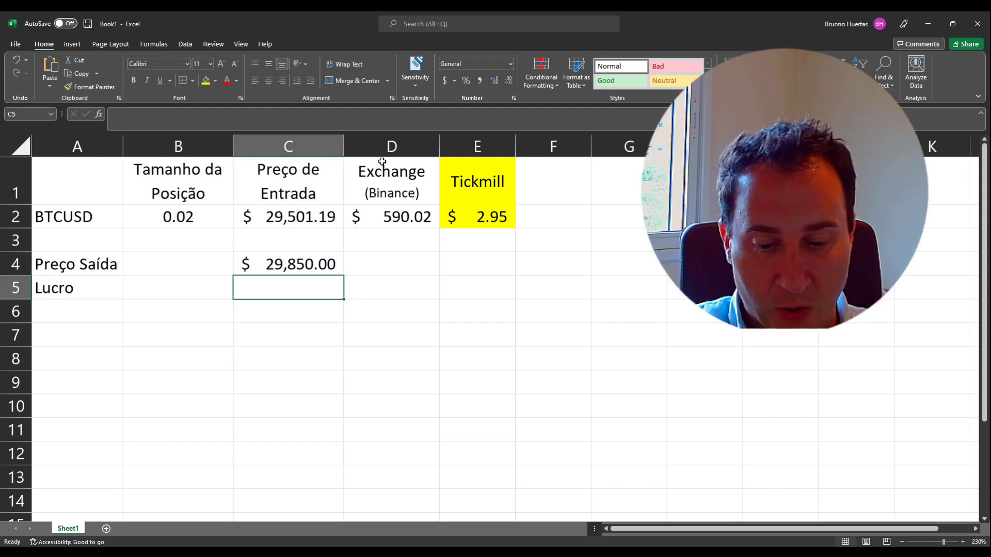
text(=)
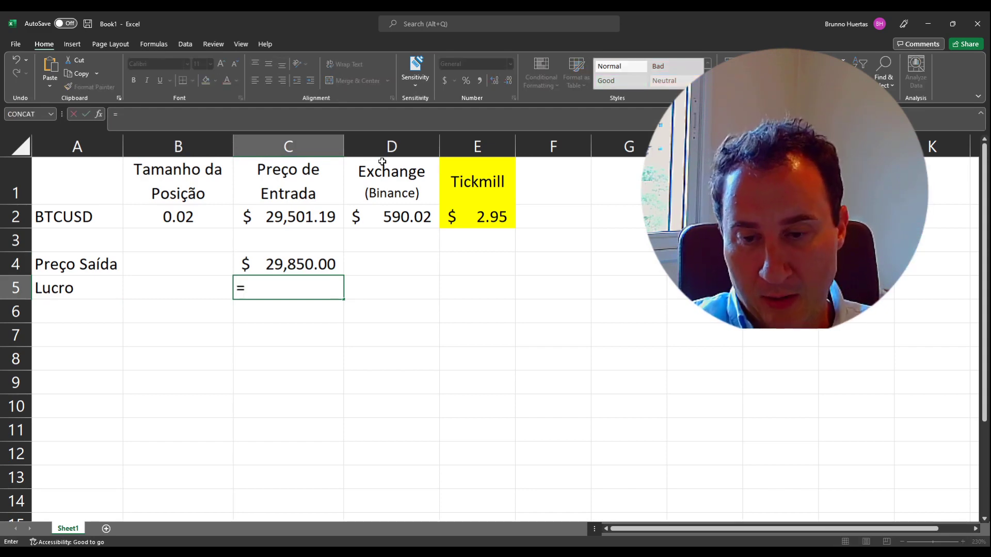
key(Up)
text(-)
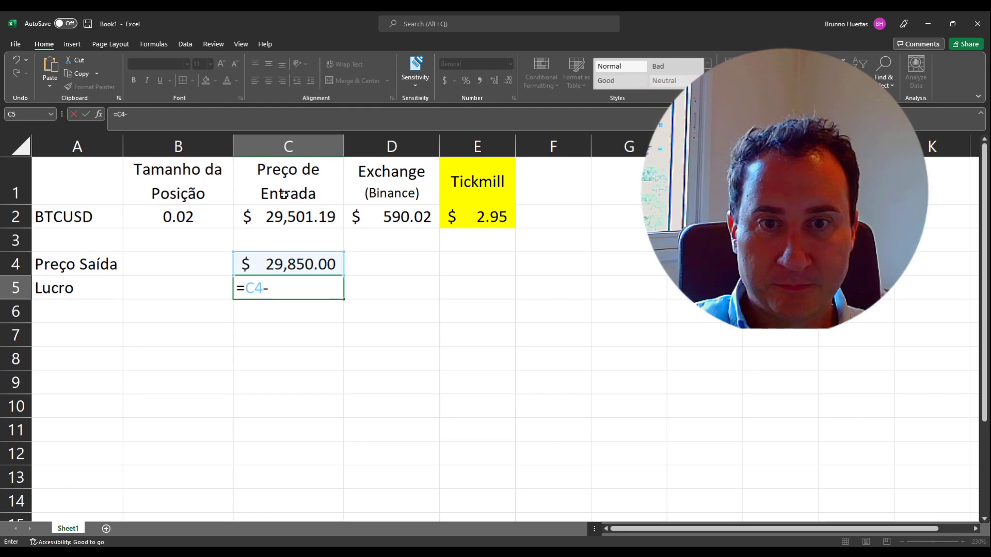
click(292, 218)
key(Return)
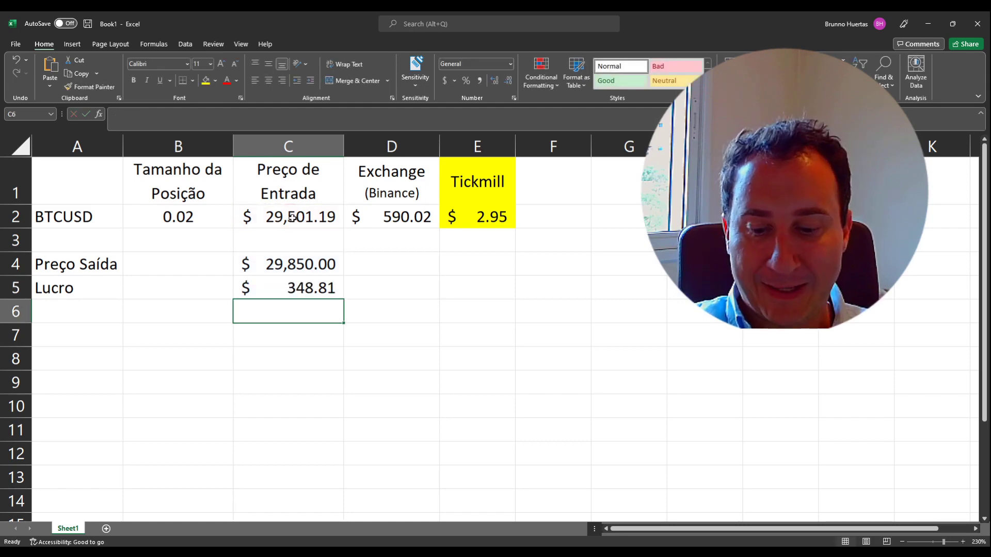
Extend the profit formula in C5 to multiply by the position size, as =(C4-C2)*B2
key(Up)
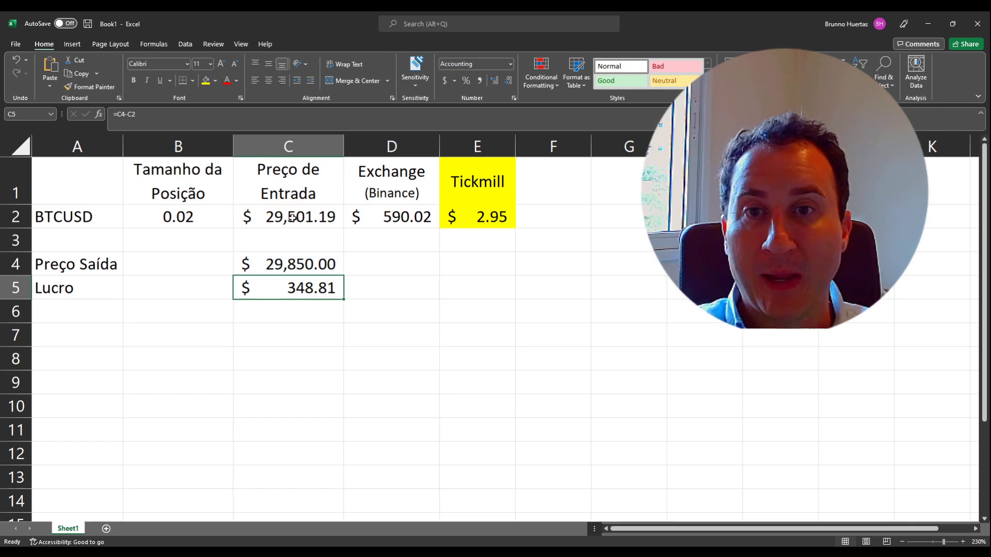
click(119, 114)
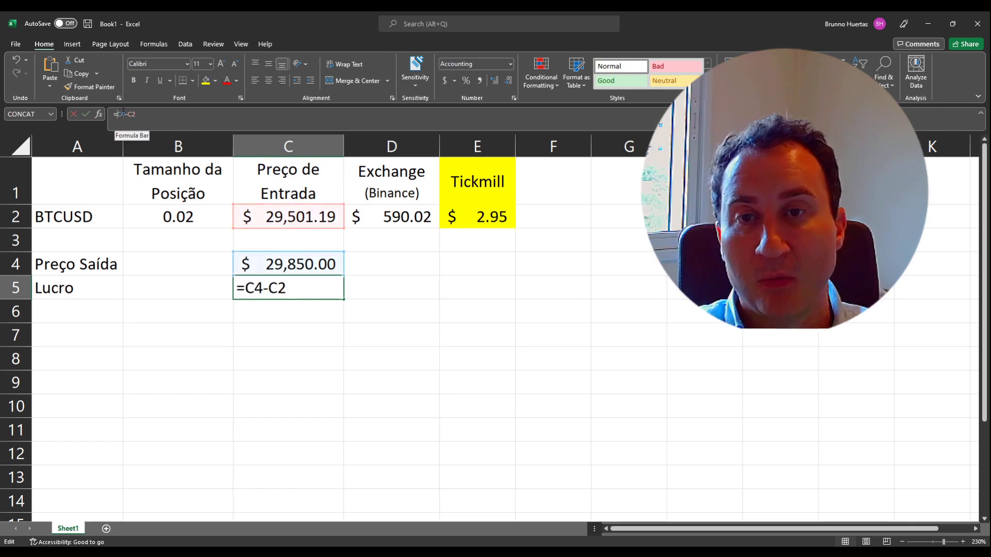
text(()
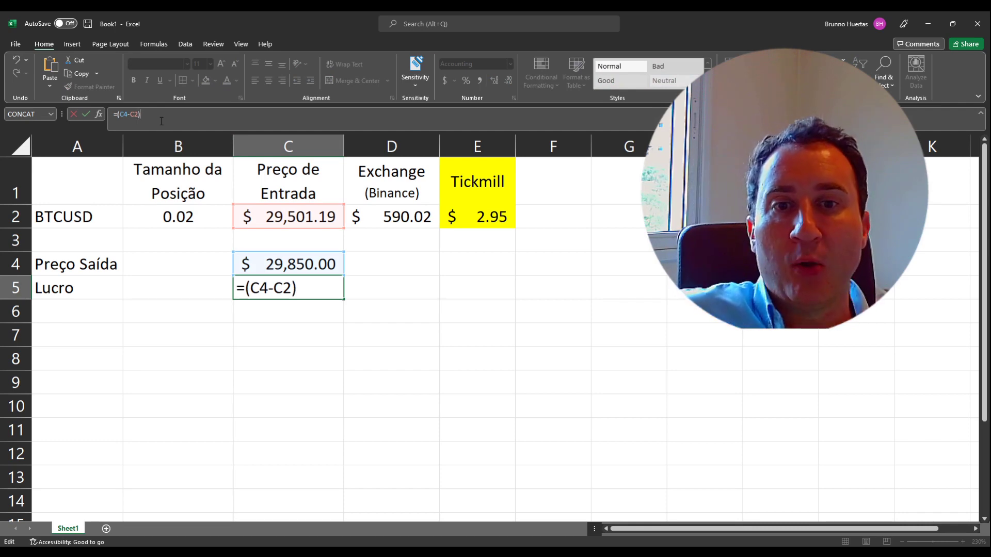
text()*)
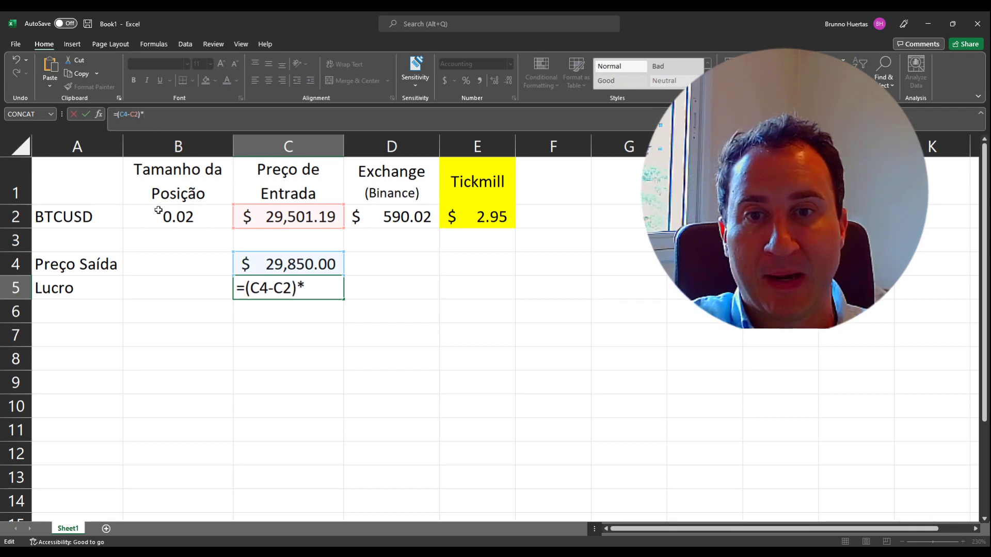
click(154, 216)
key(Return)
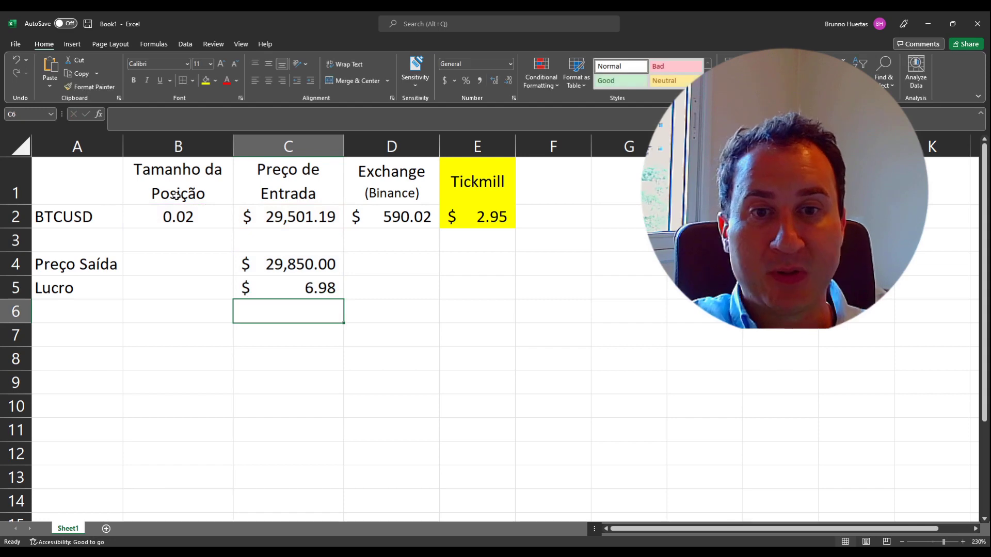
Format the Lucro row A5:C5 in bold with a yellow fill
click(325, 292)
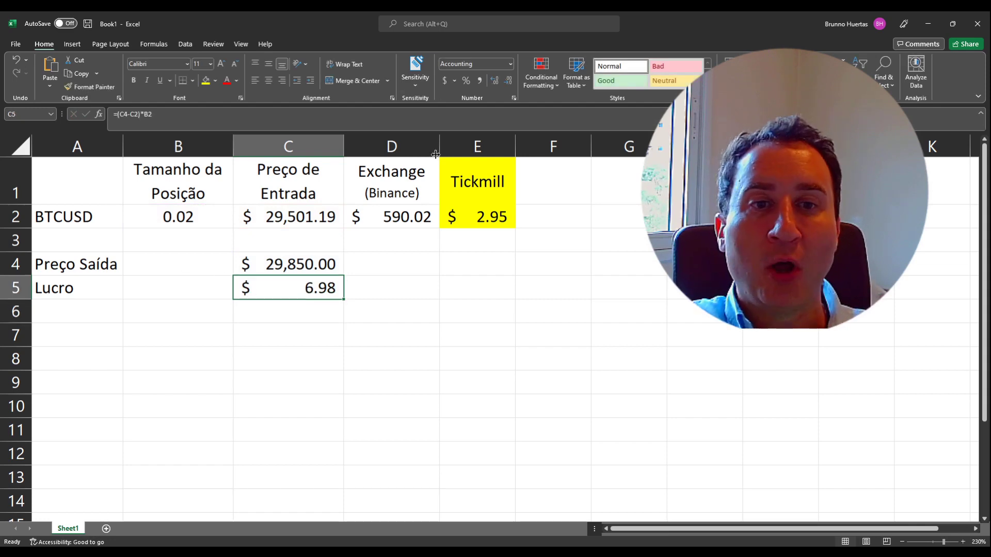
click(299, 311)
click(310, 287)
drag(62, 290, 308, 293)
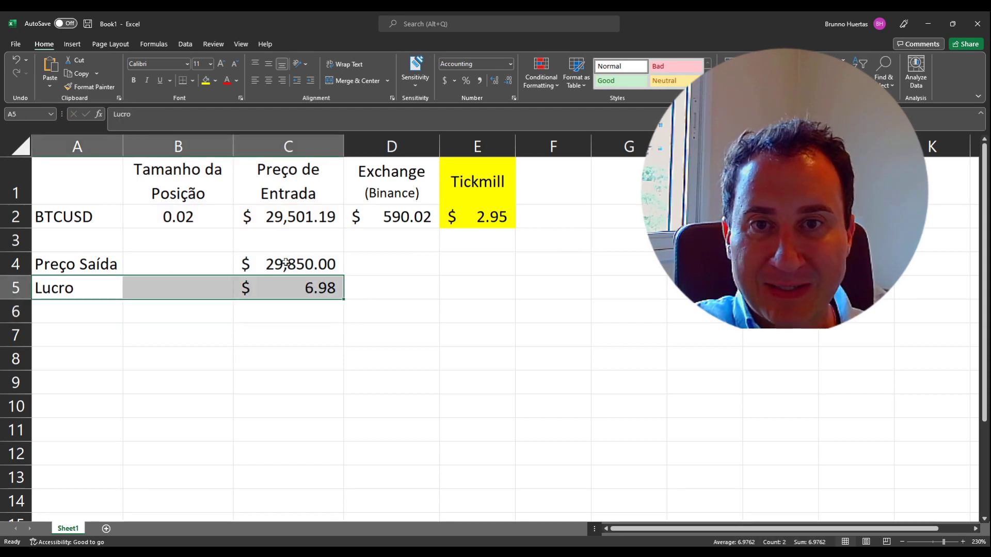
click(133, 80)
click(206, 80)
click(315, 385)
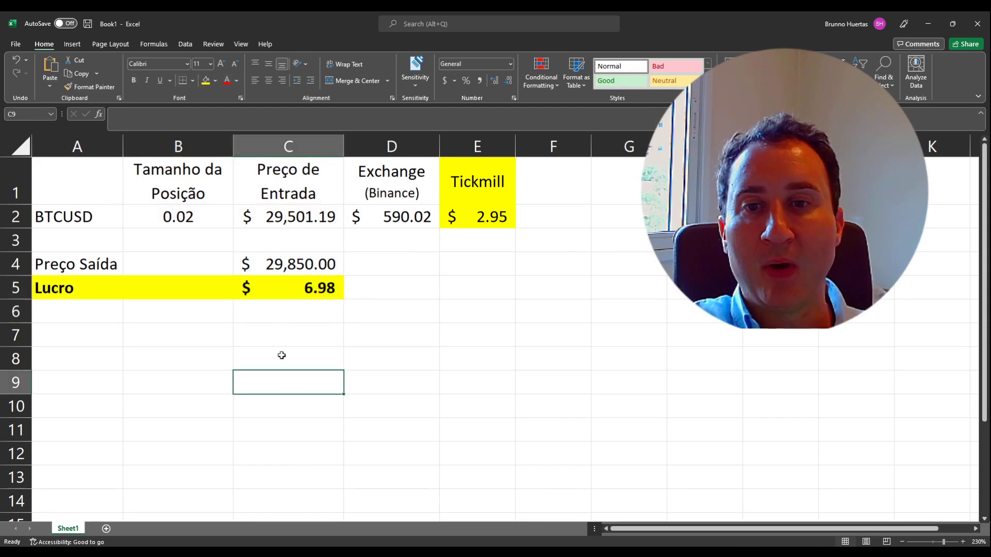
Compare the profit in C5 with the Tickmill cost in E2
click(307, 288)
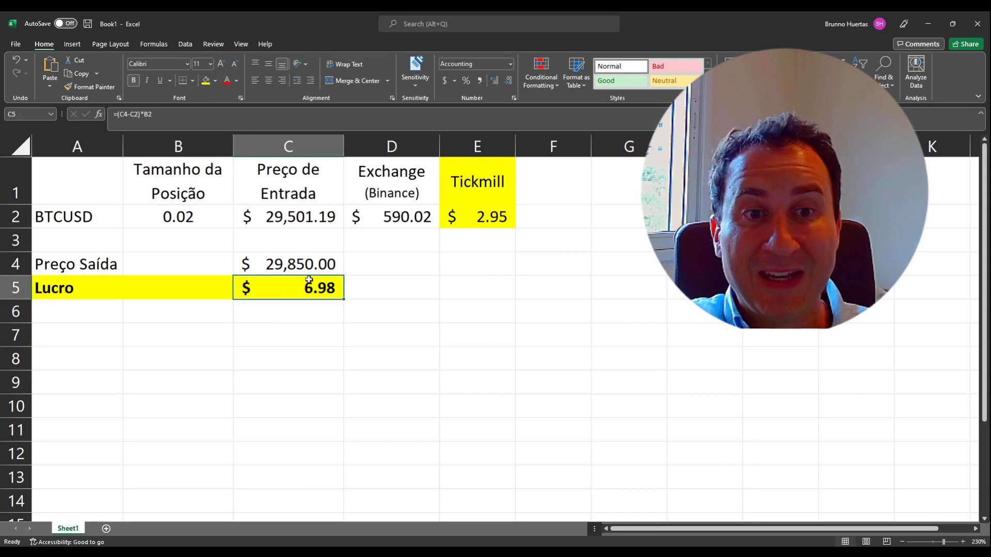
click(474, 219)
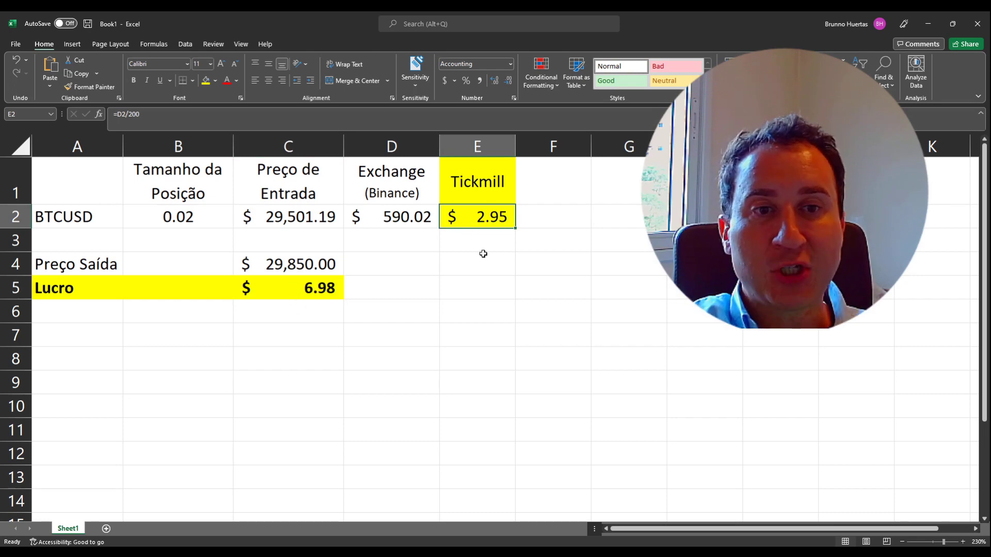
click(325, 288)
Calculate the return on the Tickmill cost in C6 with the formula =(C5/E2)-1
click(289, 316)
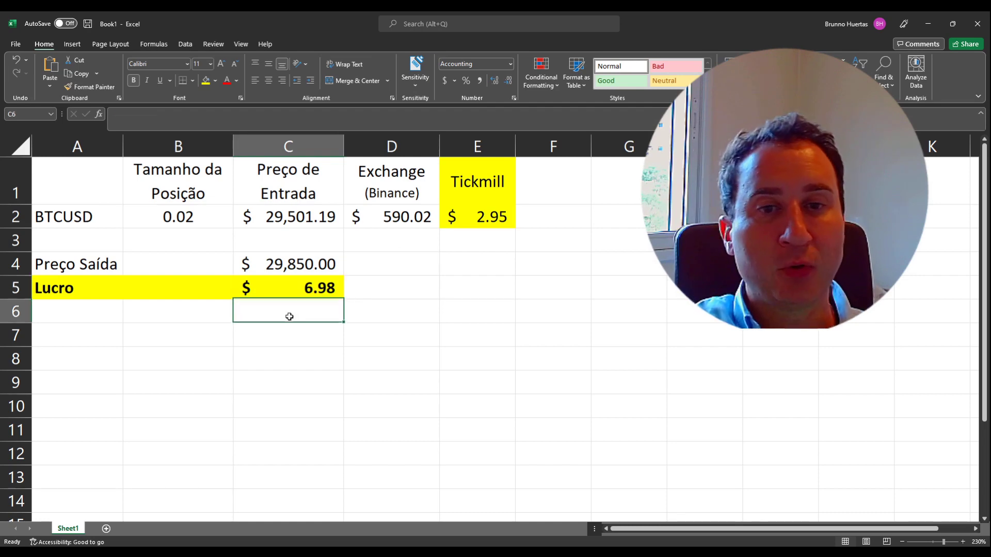
text(=)
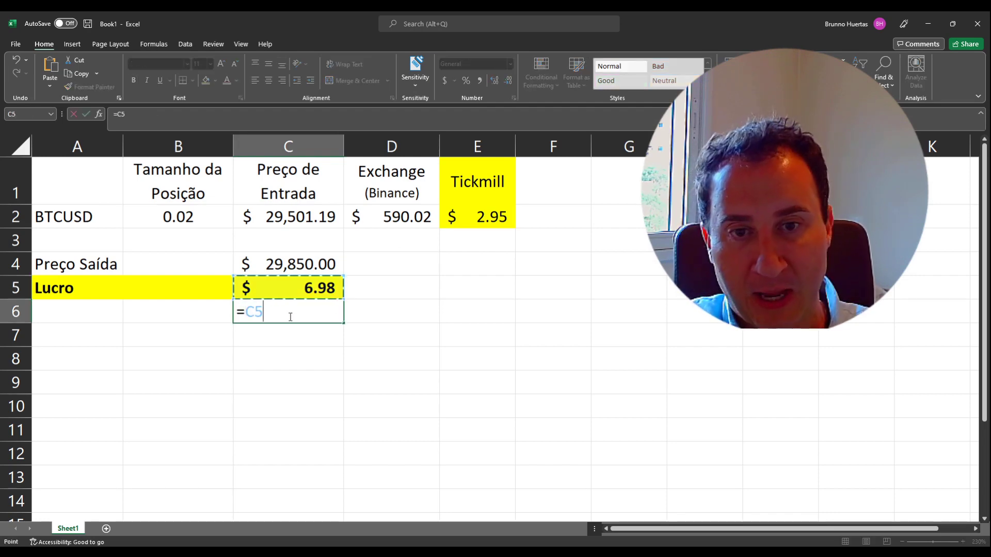
text(/)
click(466, 217)
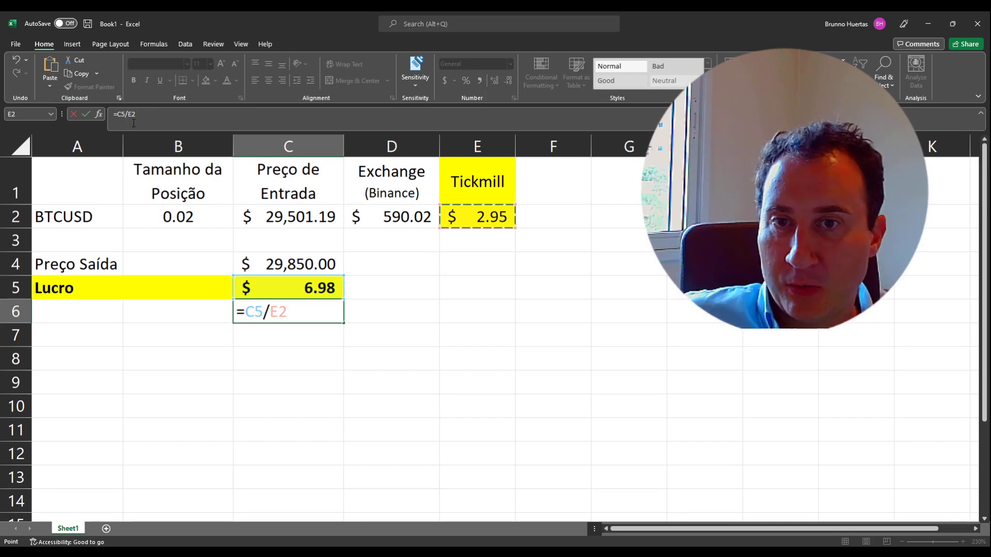
click(116, 114)
text(()
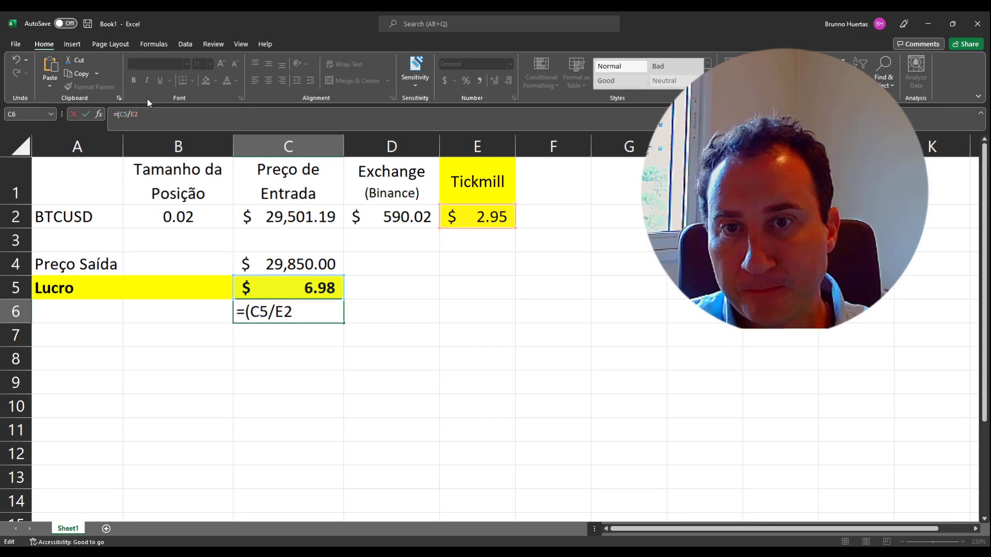
click(197, 116)
text()-)
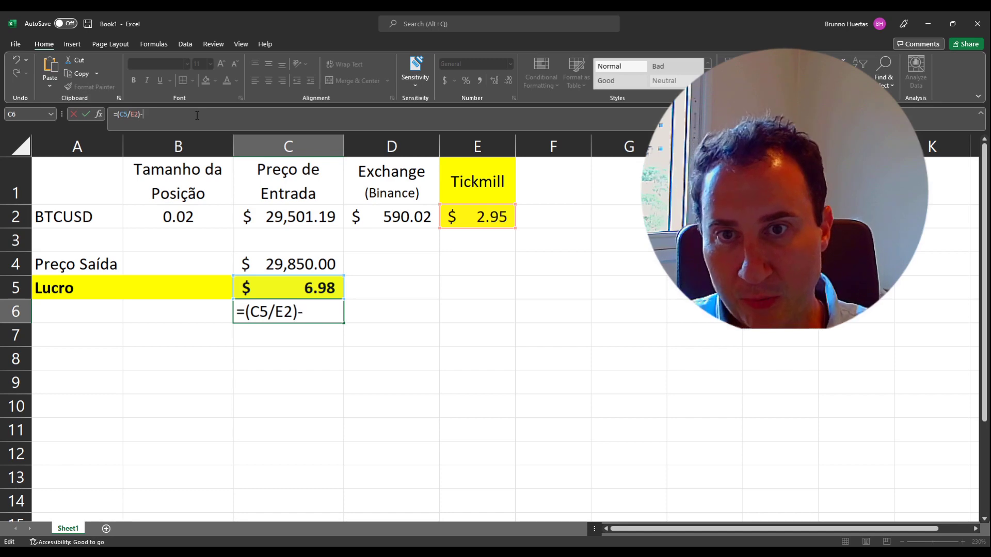
text(1)
key(Return)
Format the return in C6 as a percentage with two decimal places
key(Up)
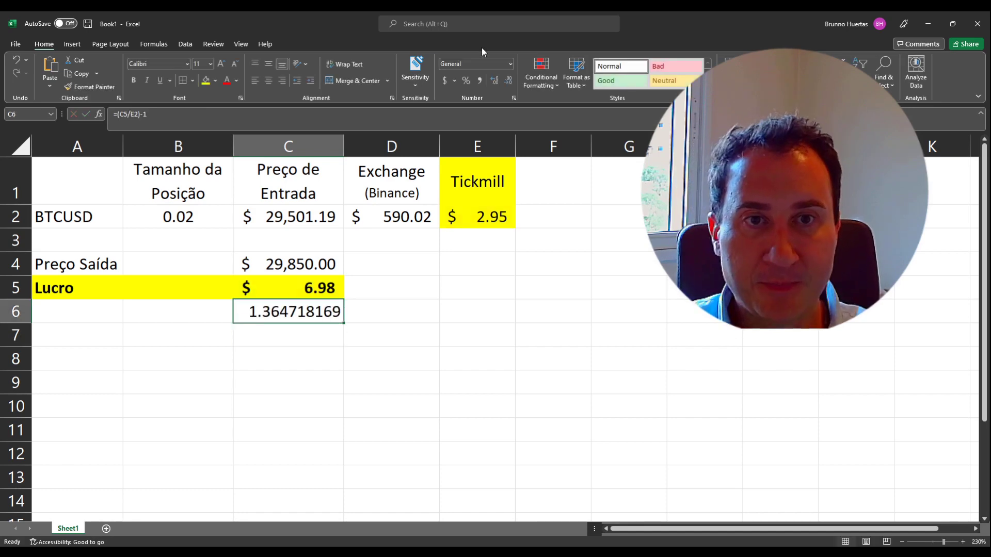
click(466, 81)
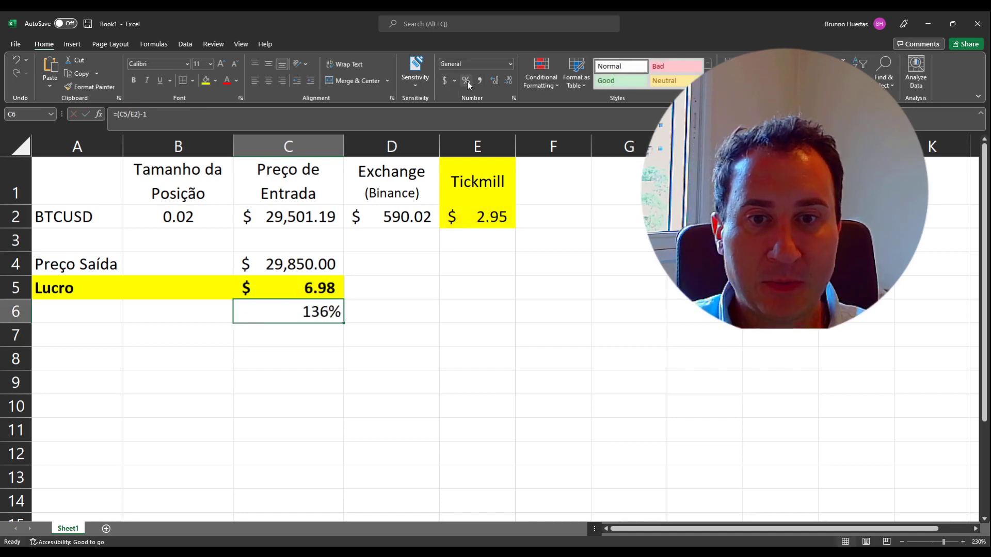
click(496, 82)
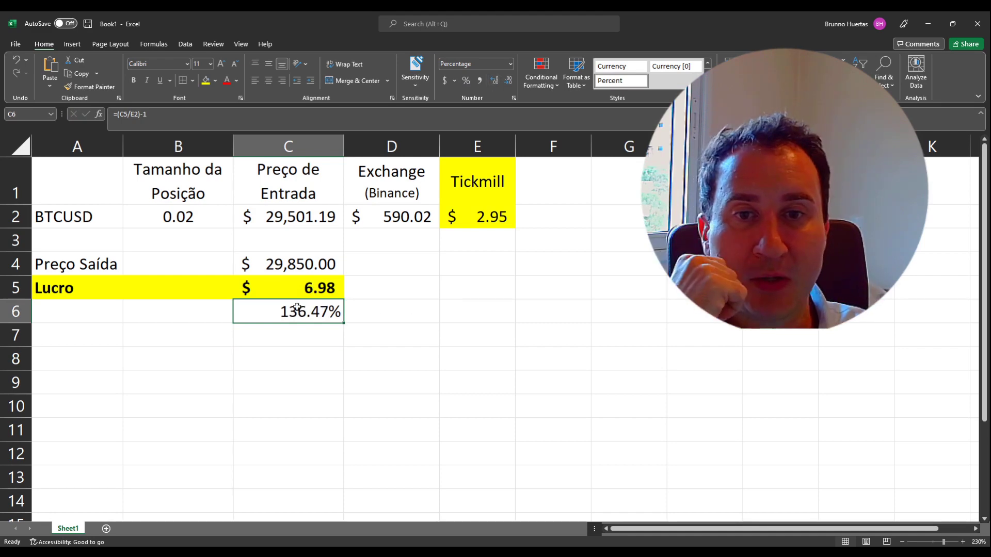
Remove the -1 from the return formula in C6 so that it reads =(C5/E2)
click(194, 115)
key(BackSpace)
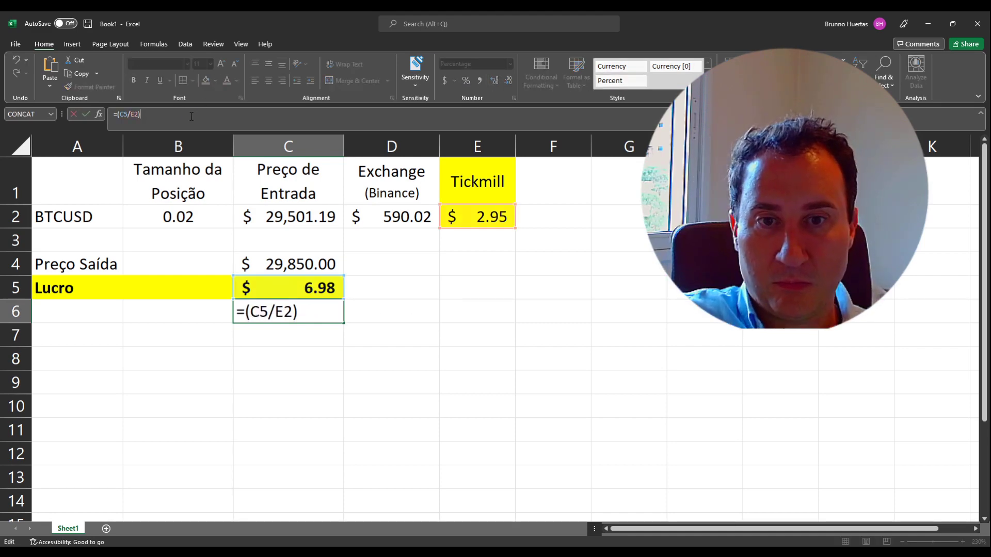
key(Return)
click(273, 316)
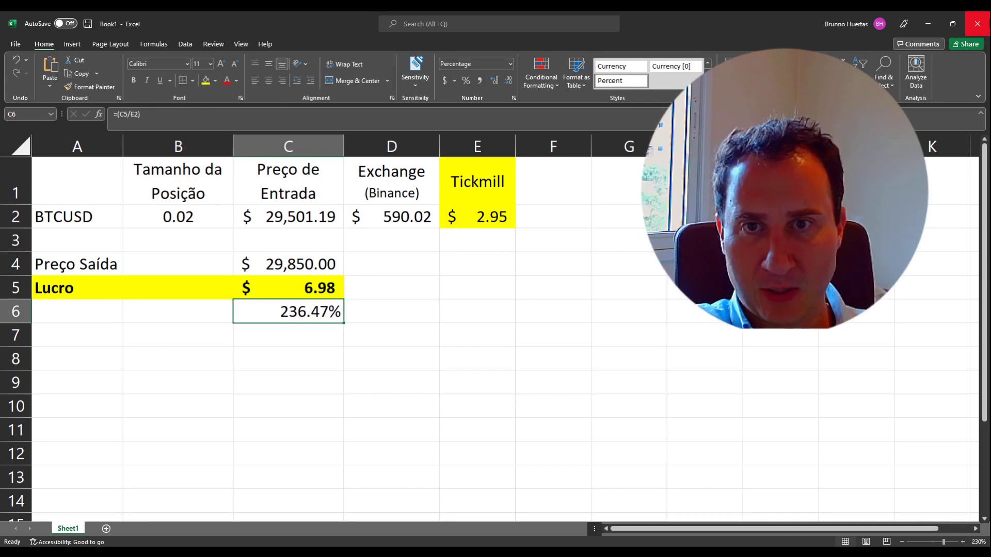
Calculate double the Tickmill cost in E4 with the formula =E2*2
click(477, 261)
text(=)
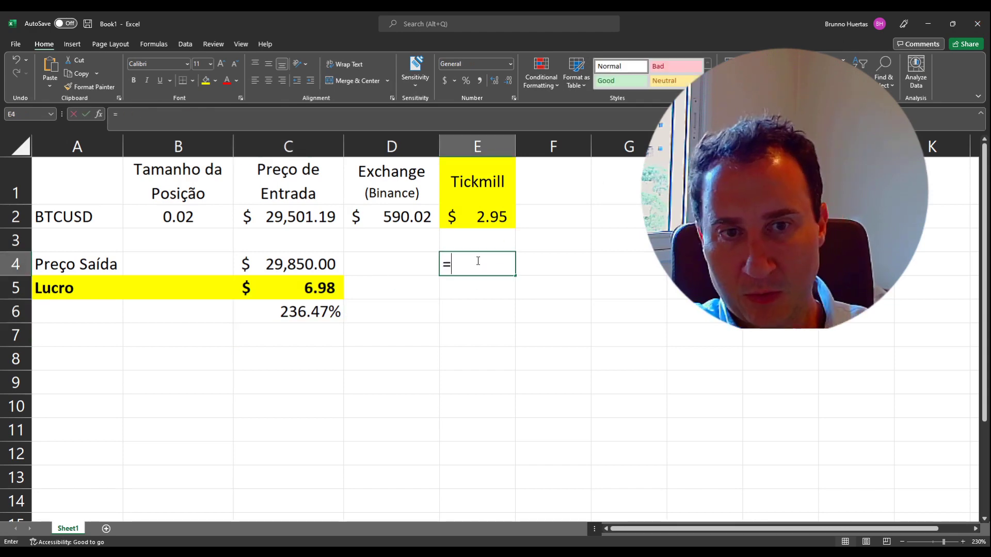
key(Up)
key(Up)
text(*2)
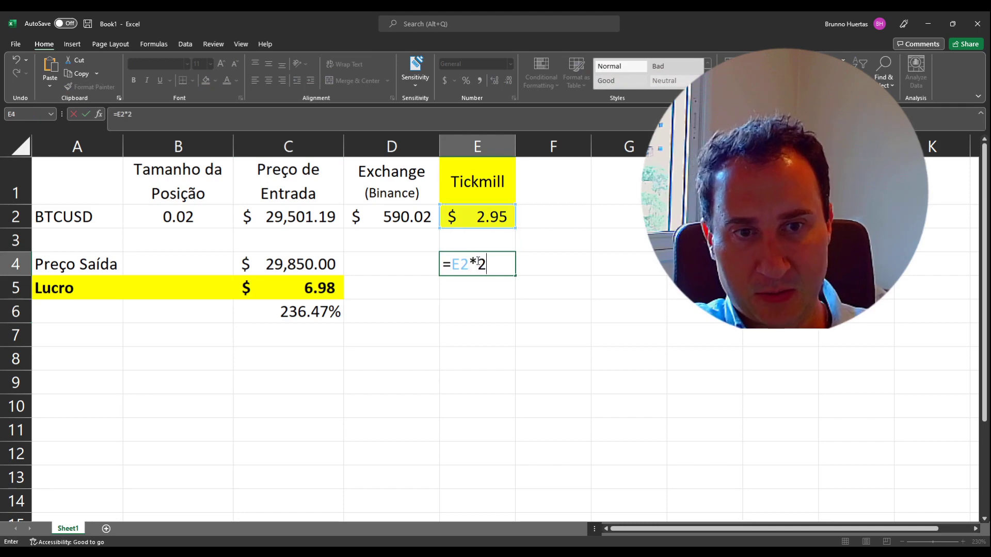
key(Return)
click(484, 265)
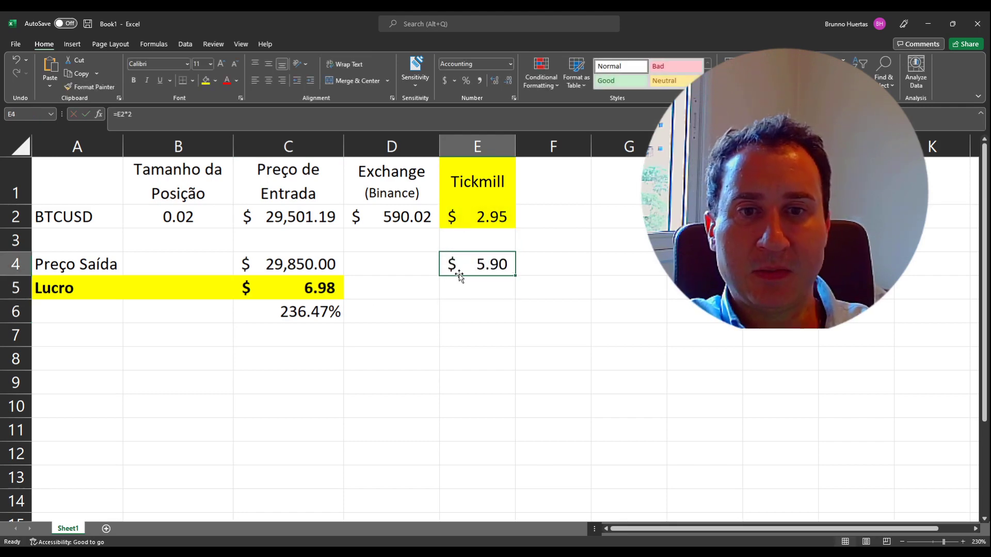
Restore the -1 in the return formula in C6, giving =(C5/E2)-1
click(324, 315)
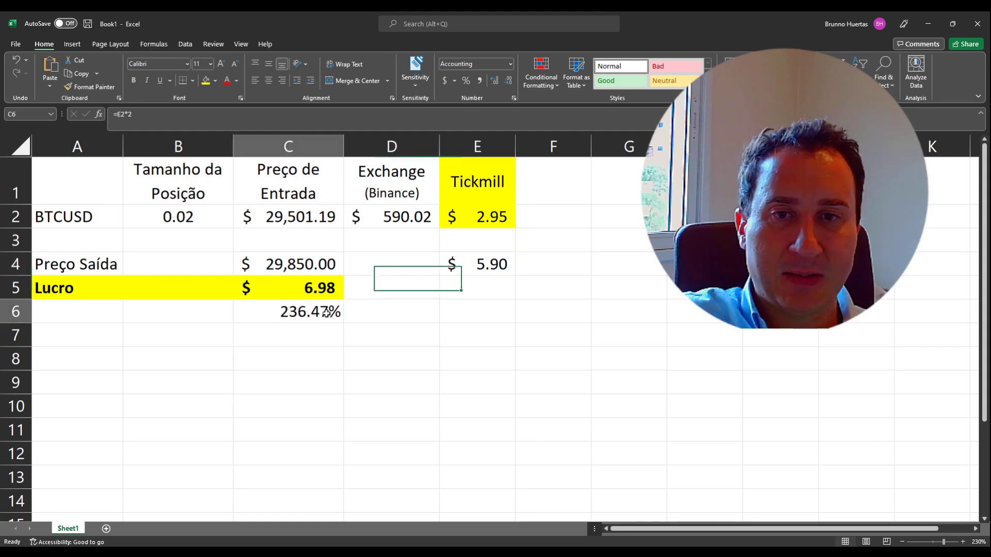
click(174, 115)
text(-1)
key(Return)
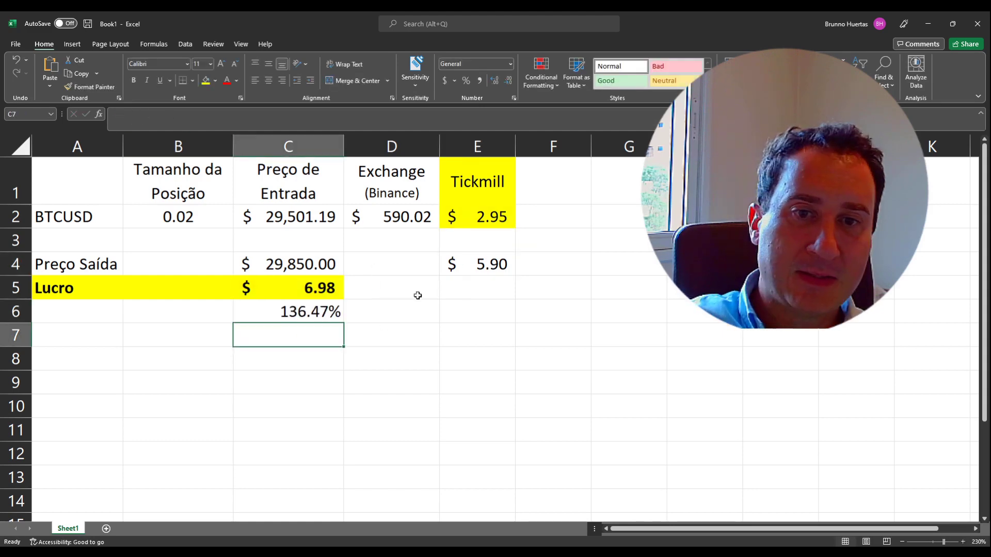
Change the Tickmill cost multiple in E4 to three times with the formula =E2*3
click(484, 258)
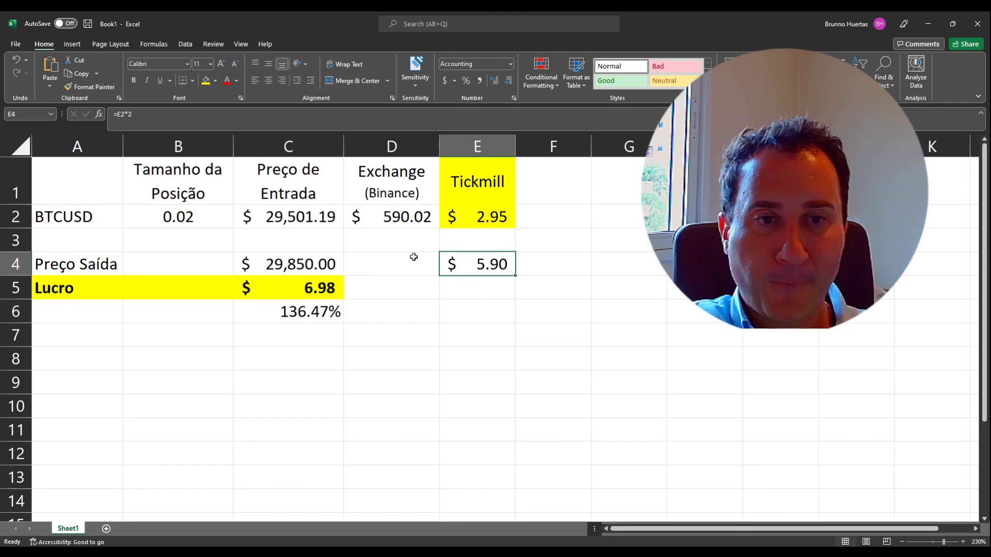
click(137, 113)
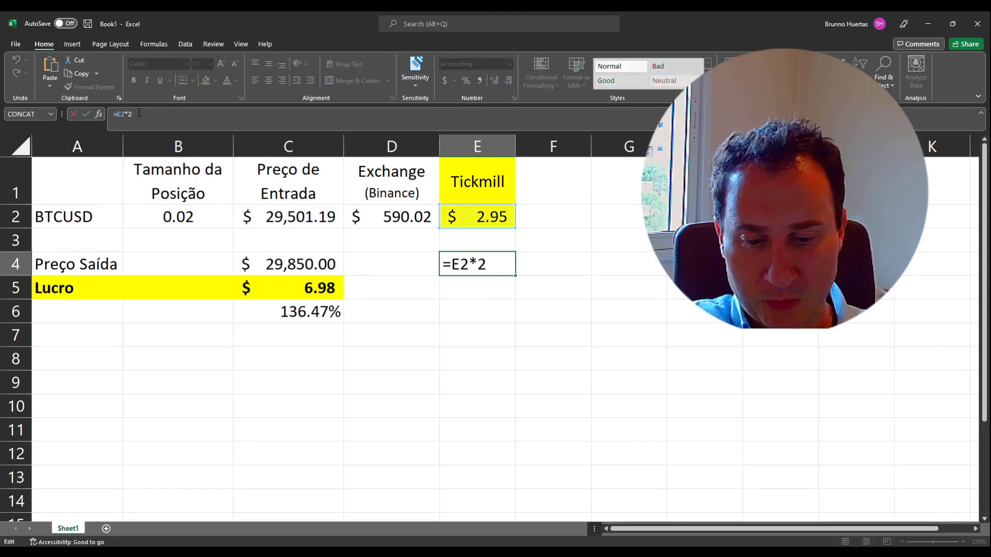
key(Return)
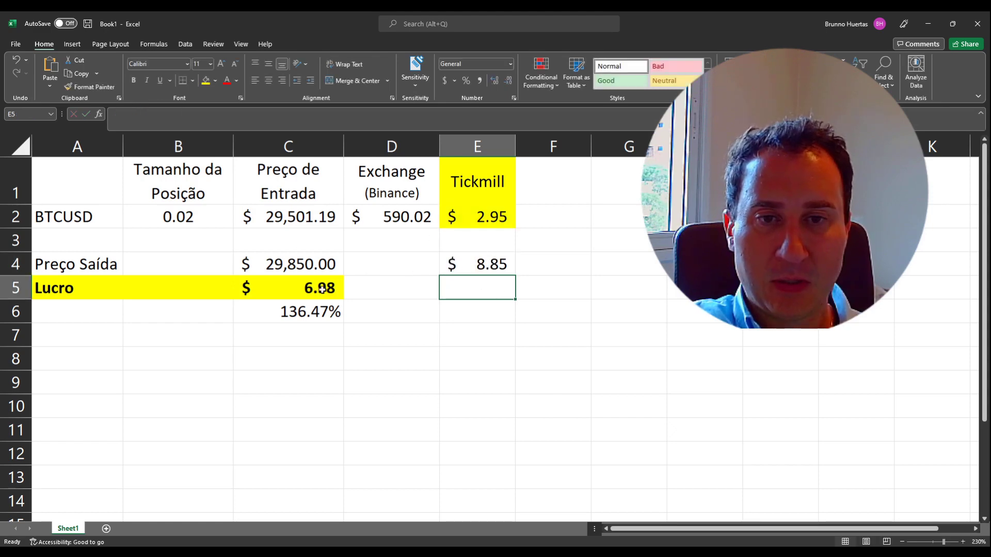
Check the profit formula in C5 and change the return formula in C6 to =(C5/E2)
click(274, 278)
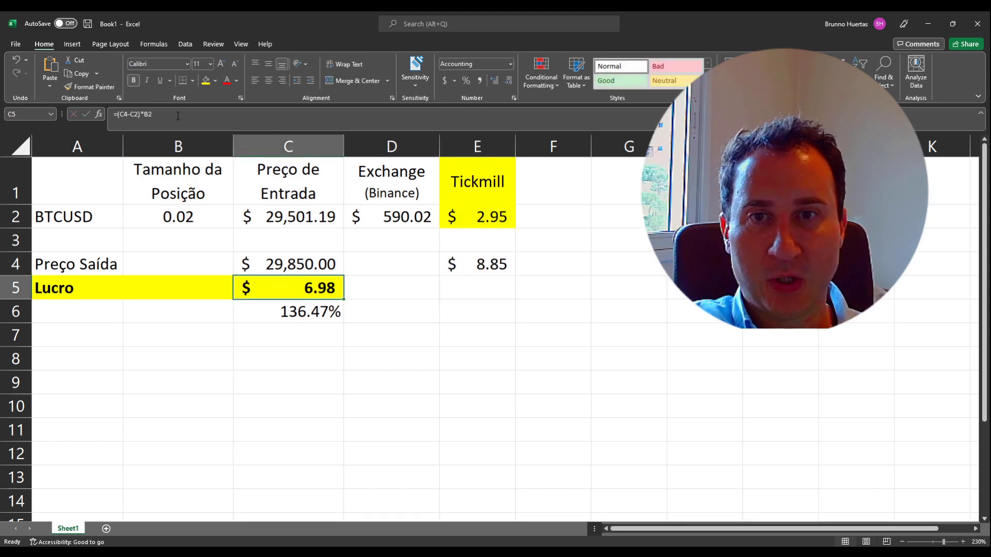
key(F2)
key(ctrl+Return)
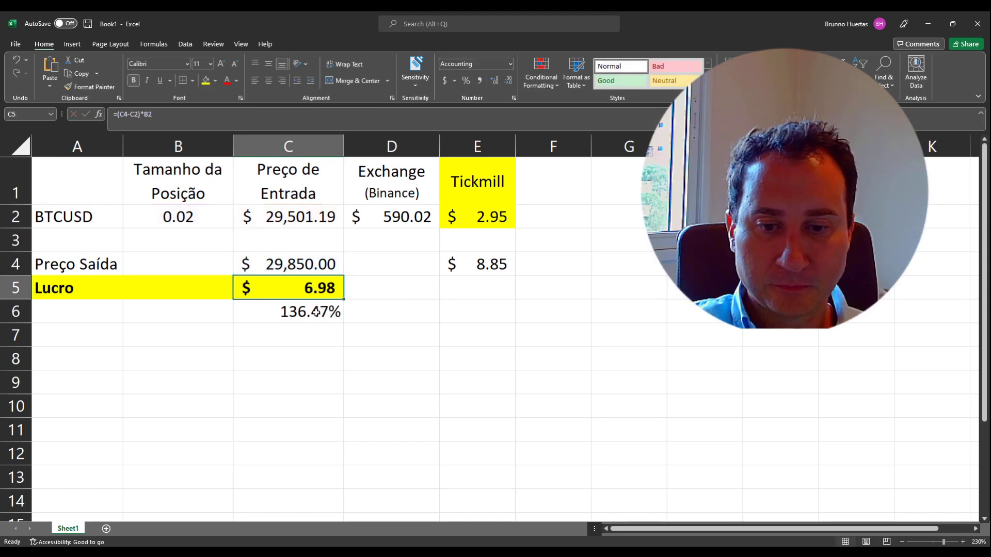
click(315, 311)
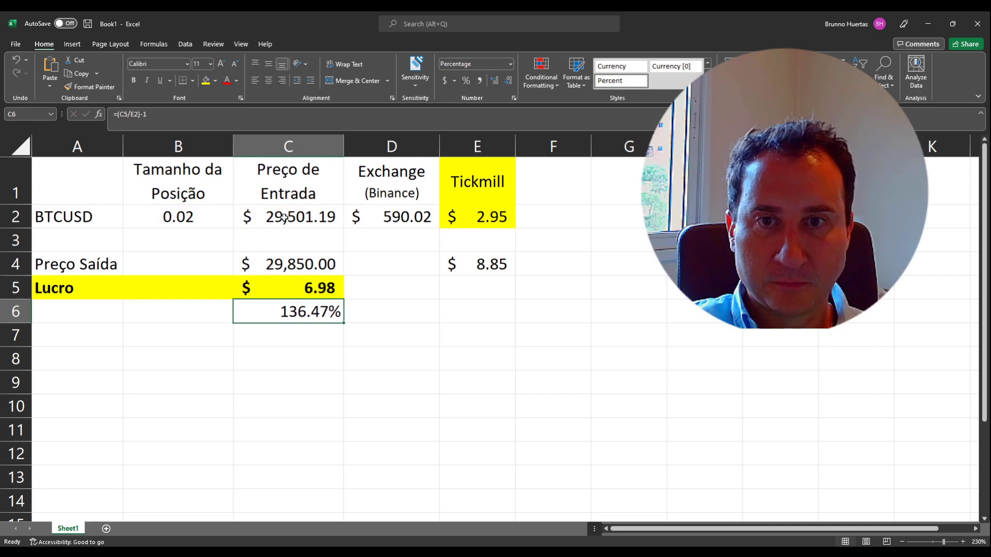
key(F2)
key(BackSpace)
key(BackSpace)
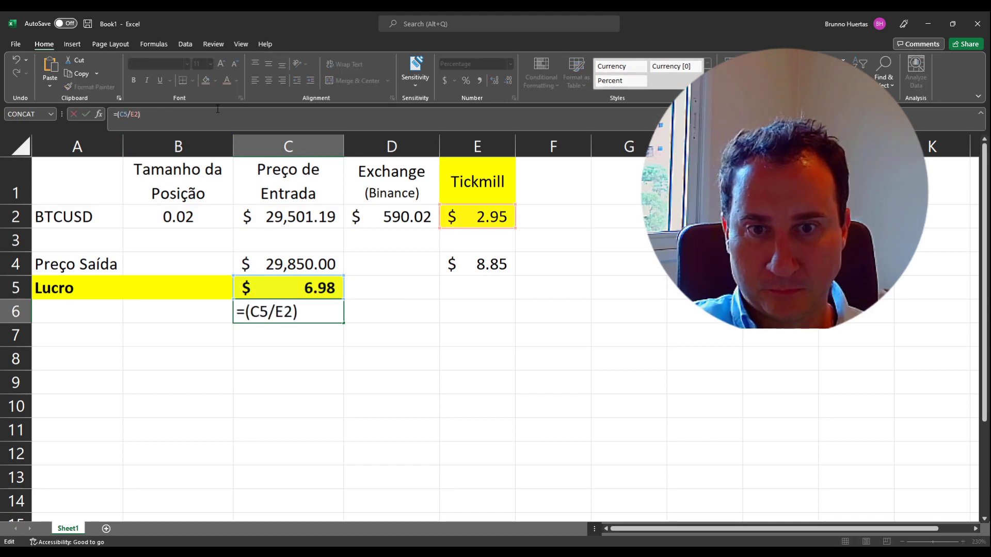
key(Return)
Clear the trial Tickmill cost multiple from E4
click(485, 263)
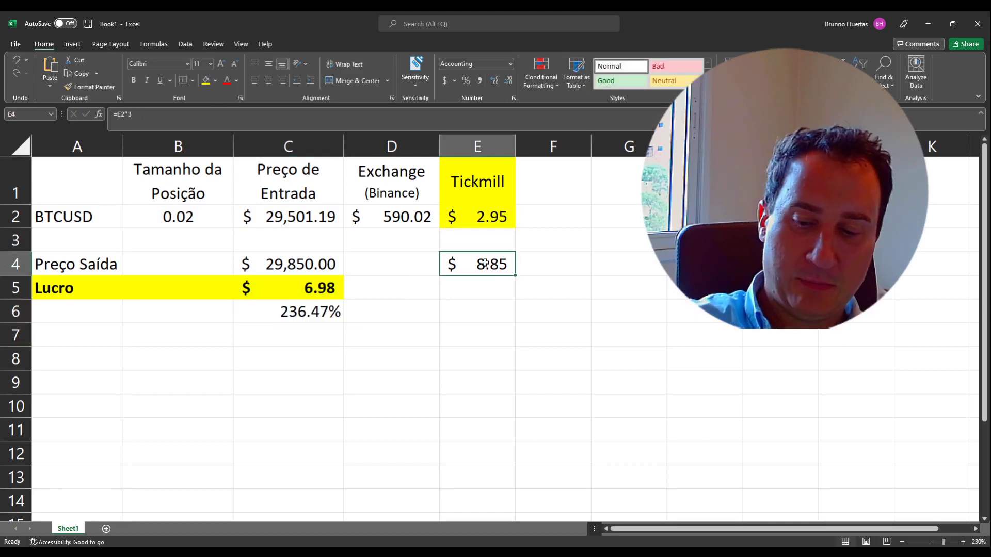
key(Delete)
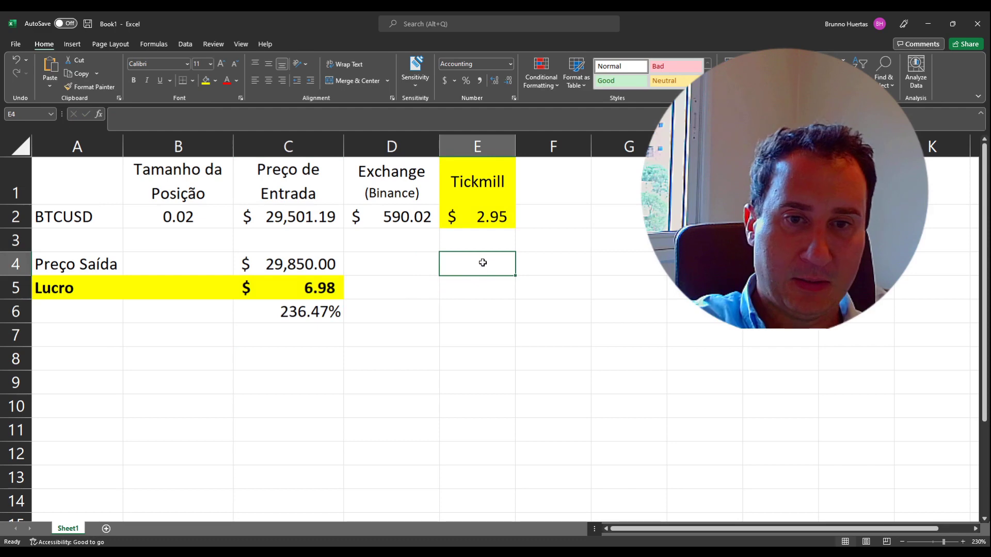
click(325, 311)
click(320, 289)
click(303, 312)
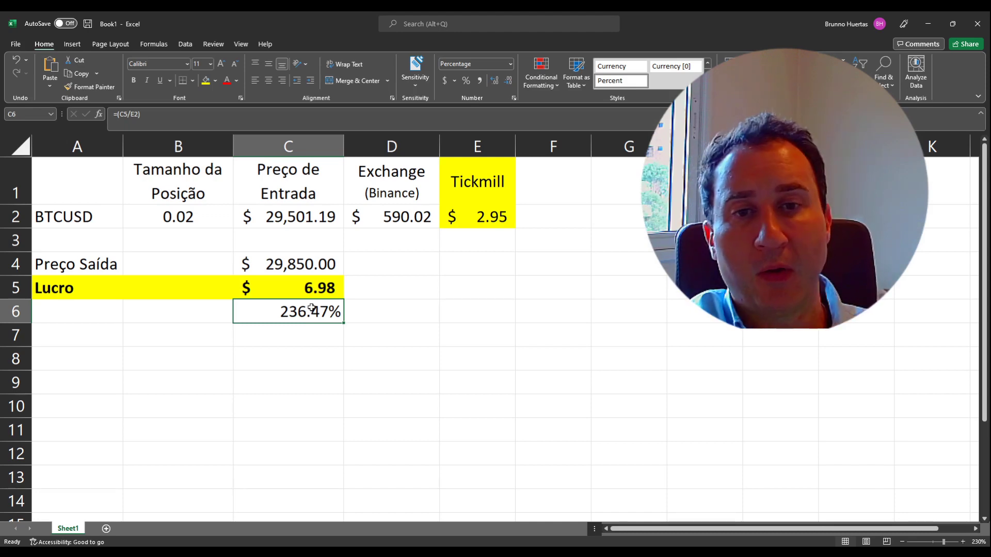
Clear the return percentage from C6, keeping the profit formula in C5
click(297, 291)
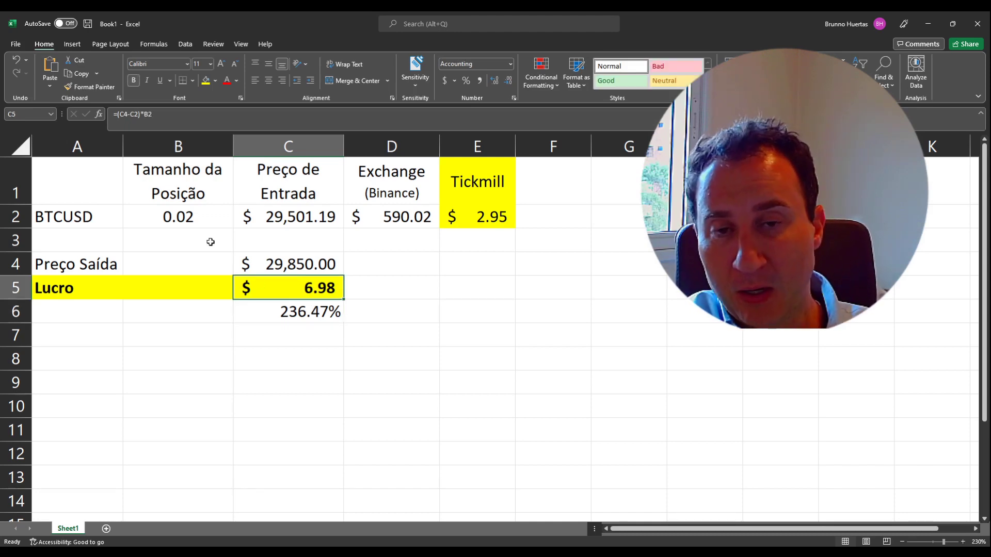
key(Delete)
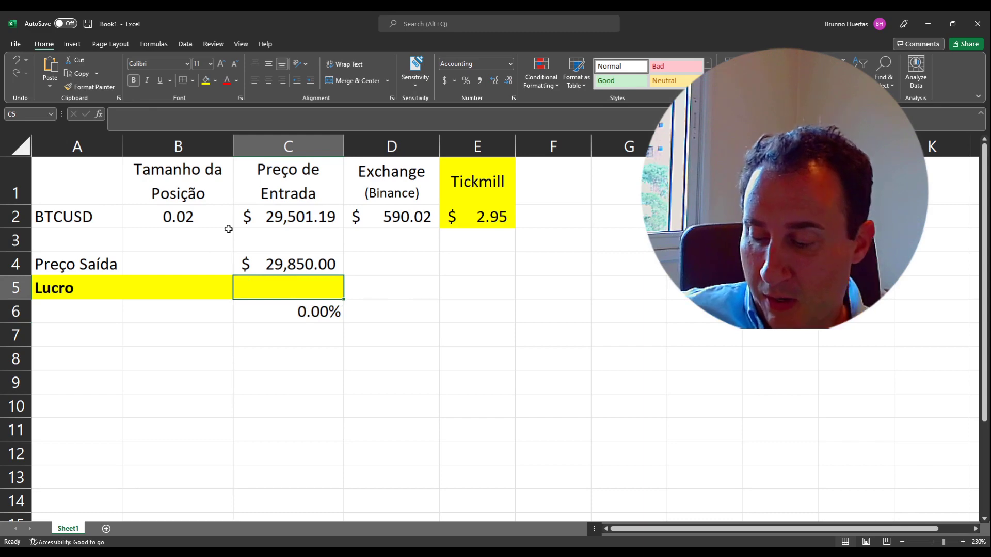
key(ctrl+z)
click(288, 306)
key(Delete)
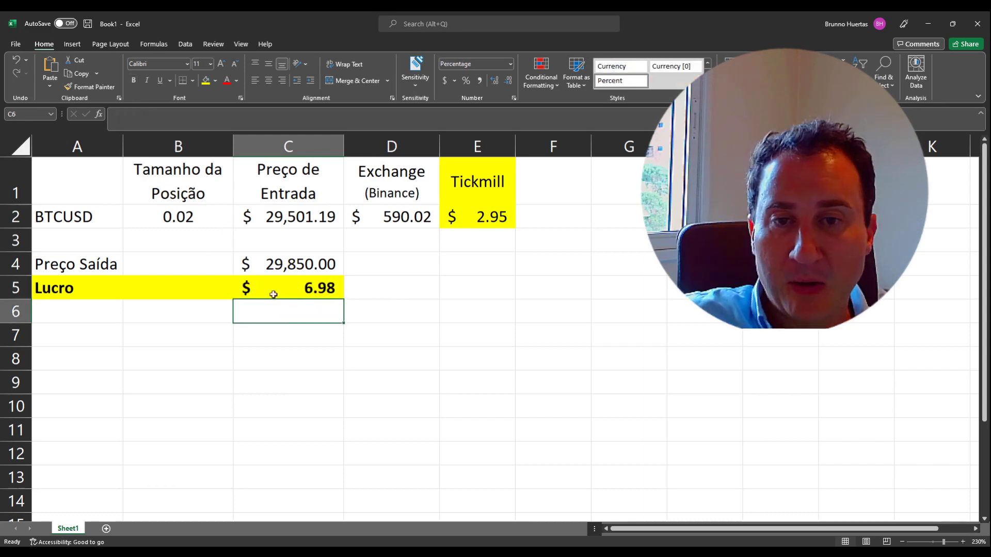
Set the BTCUSD position size in B2 to 0.5
click(165, 213)
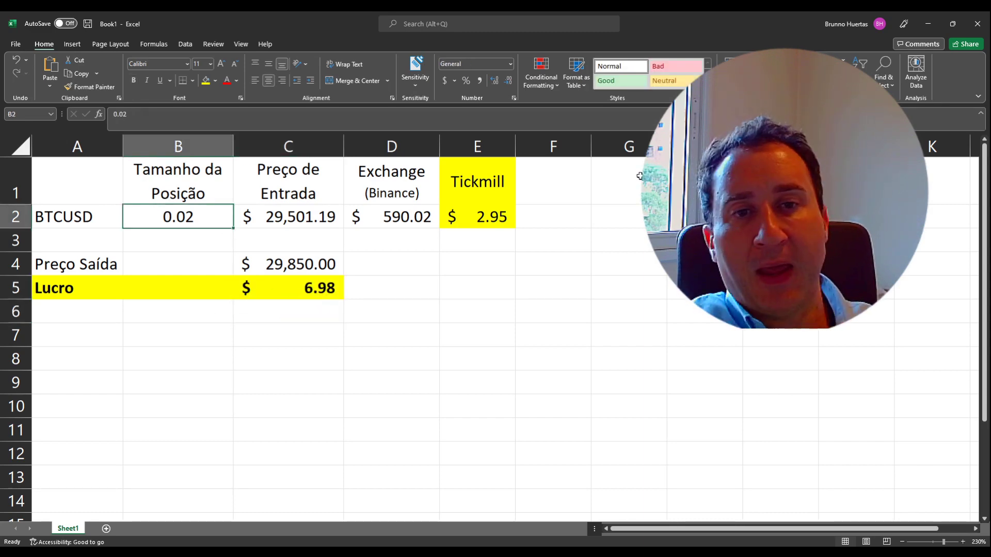
text(0.5)
key(Return)
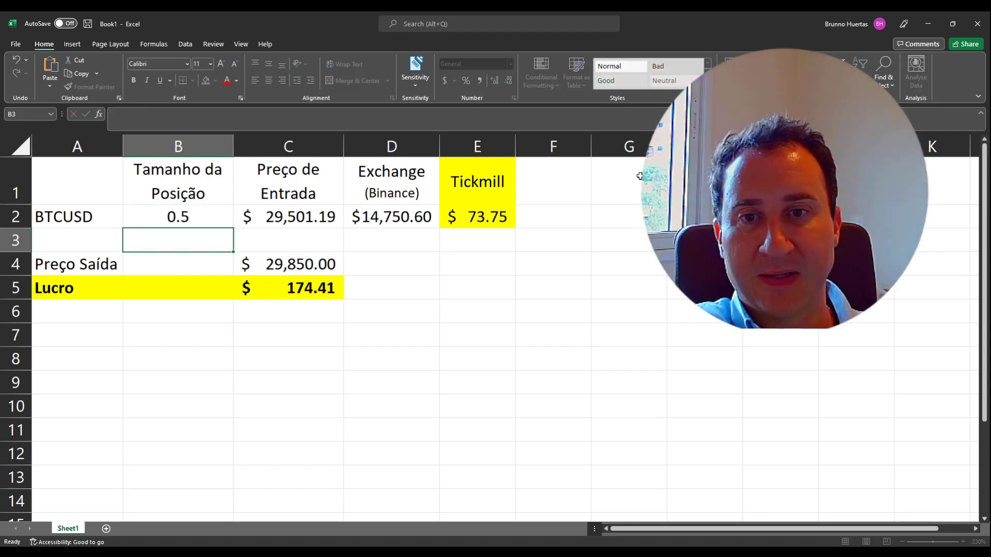
Compare the recalculated profit in C5 with the Tickmill cost in E2
click(310, 287)
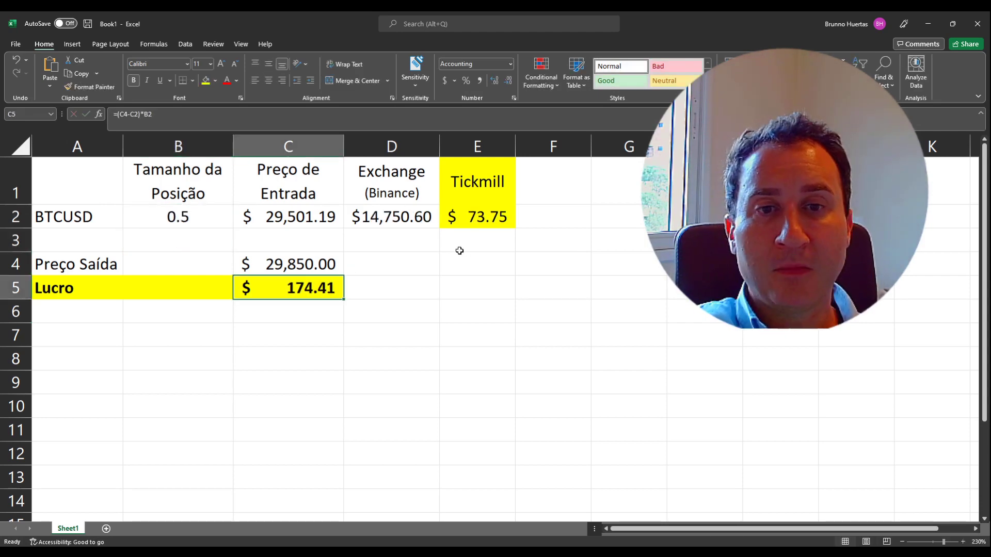
click(304, 315)
click(305, 286)
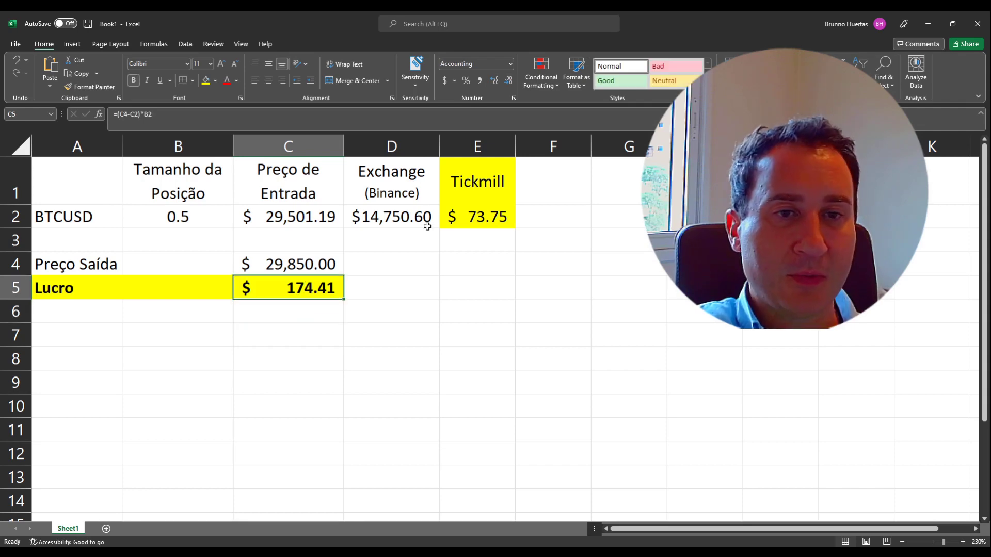
click(488, 215)
drag(291, 283, 338, 287)
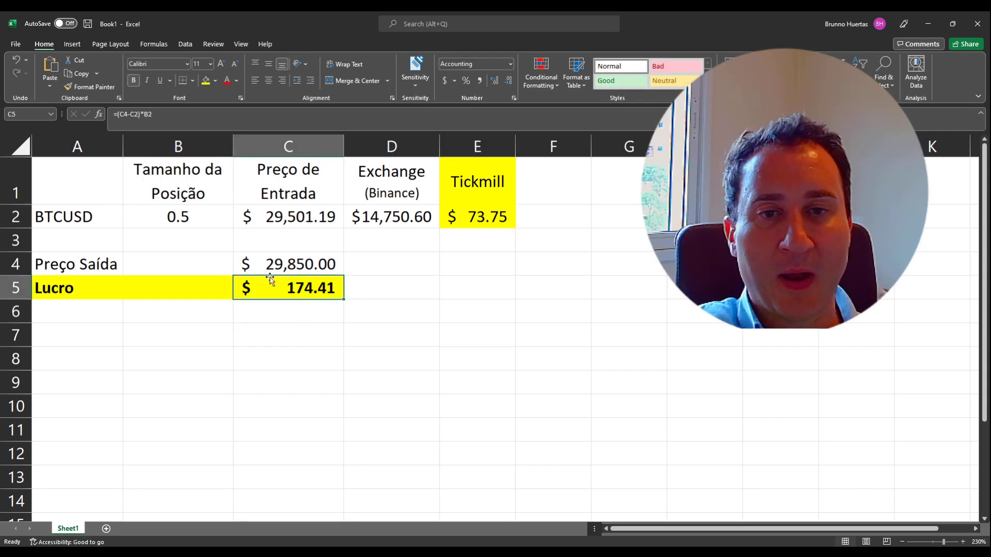
click(297, 306)
click(312, 289)
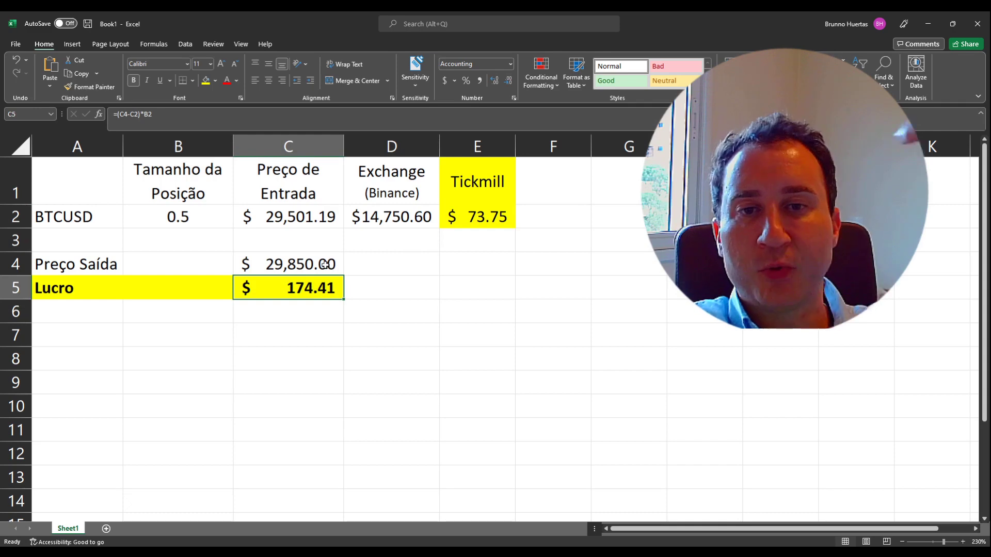
Calculate the return on the Tickmill cost for the 0.5 position in C6 with the formula =(C5/E2)-1
key(Down)
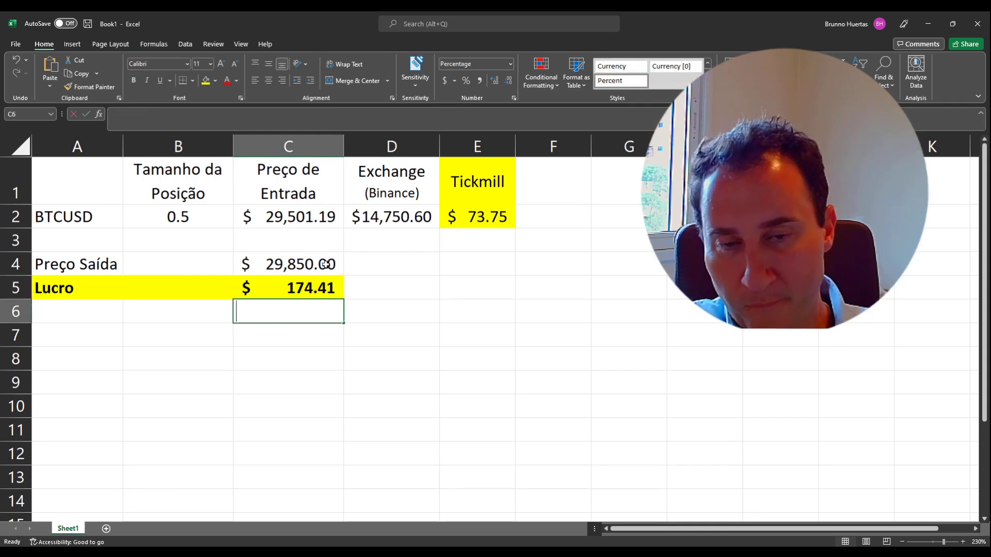
text(=()
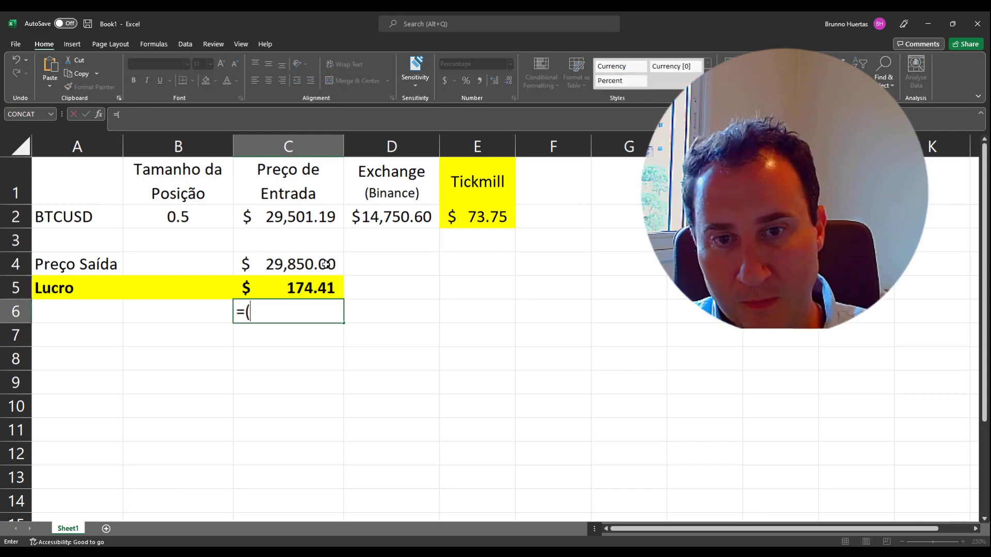
click(310, 288)
text(-)
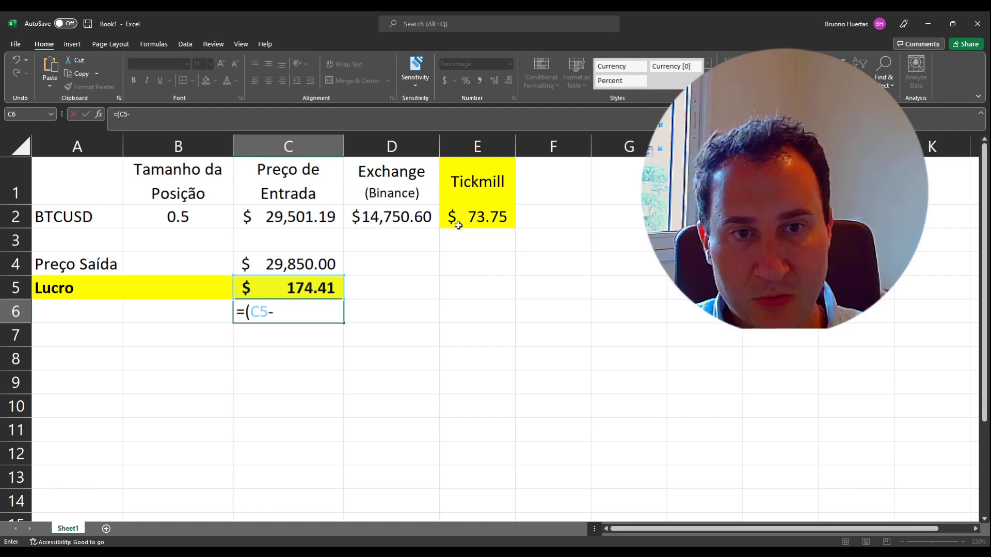
click(465, 218)
text())
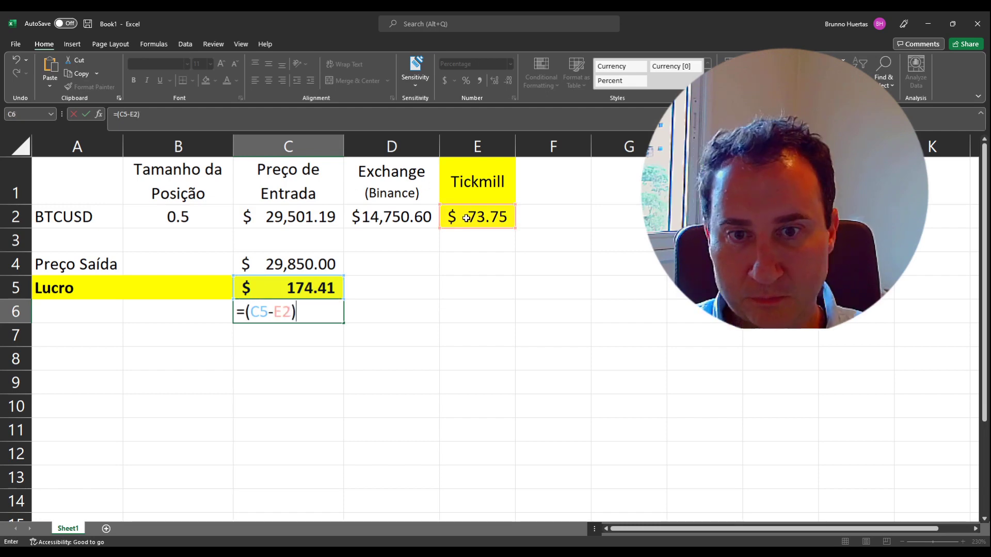
key(BackSpace)
key(BackSpace)
key(BackSpace)
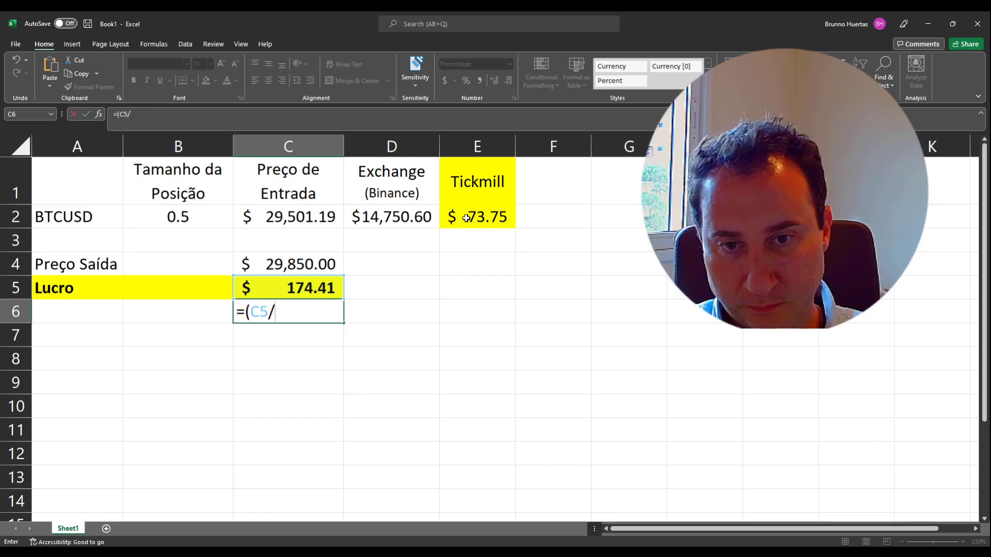
click(466, 218)
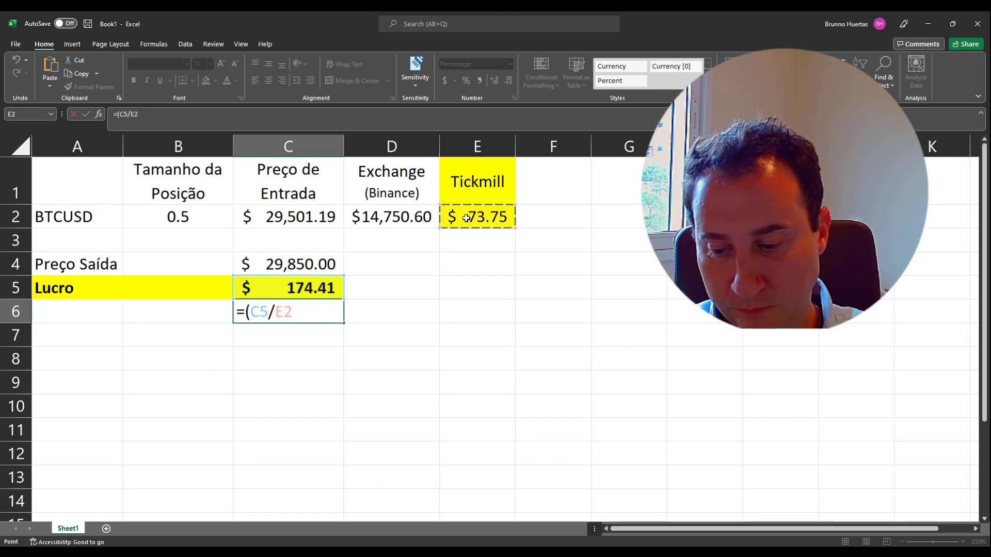
text())
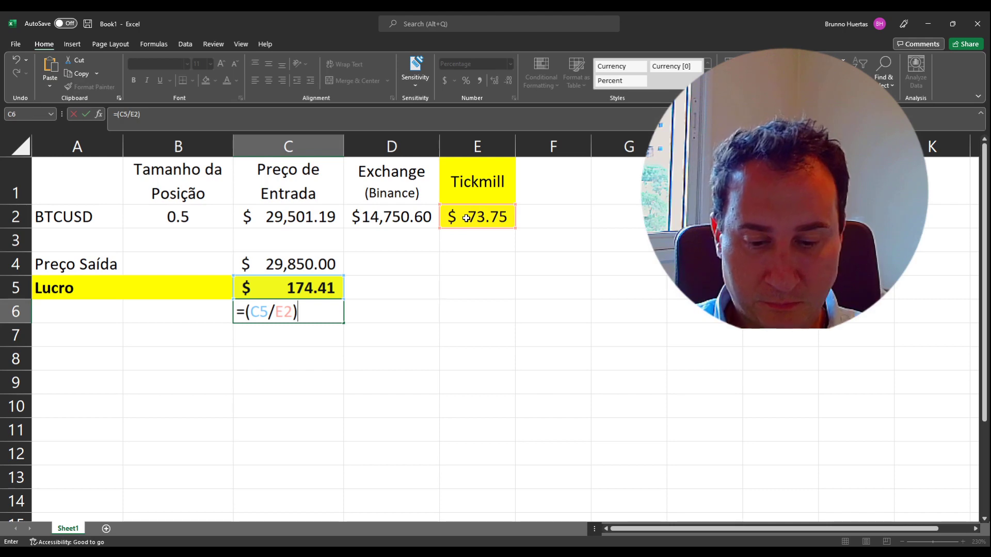
text(-1)
key(Return)
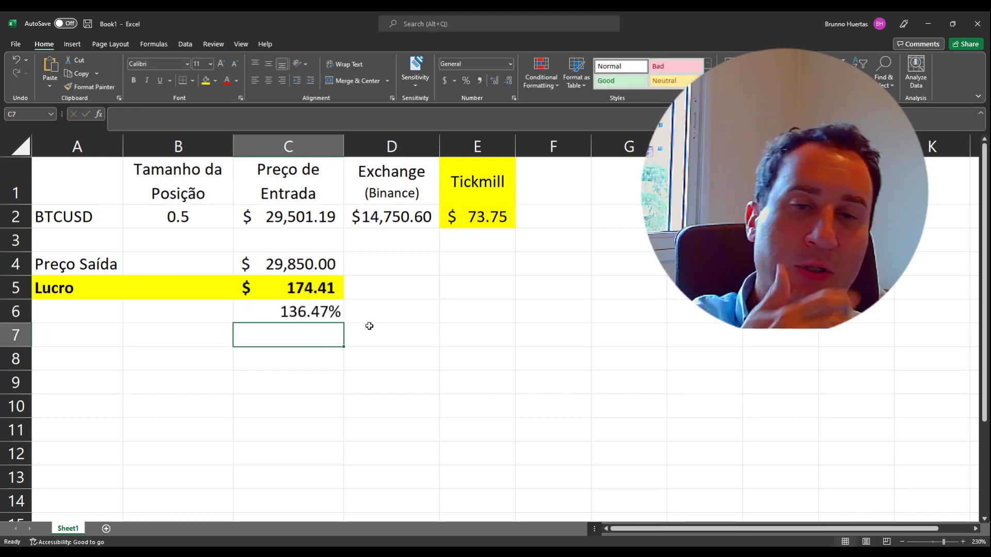
Clear the return formula for the 0.5 position from C6
click(298, 310)
key(Delete)
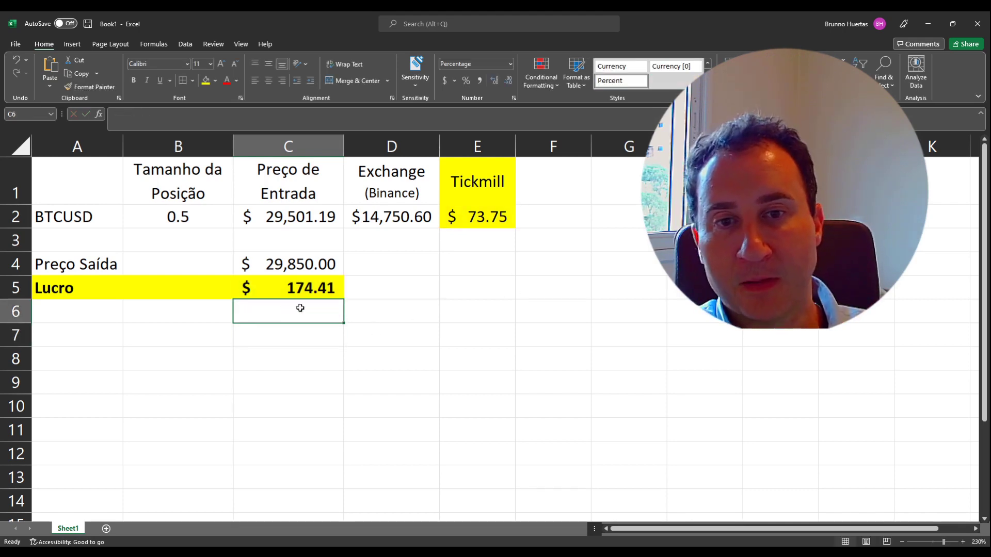
Set the BTCUSD position size in B2 to 5 and fit column D's width to the Exchange (Binance) cost
click(325, 291)
click(483, 216)
click(199, 209)
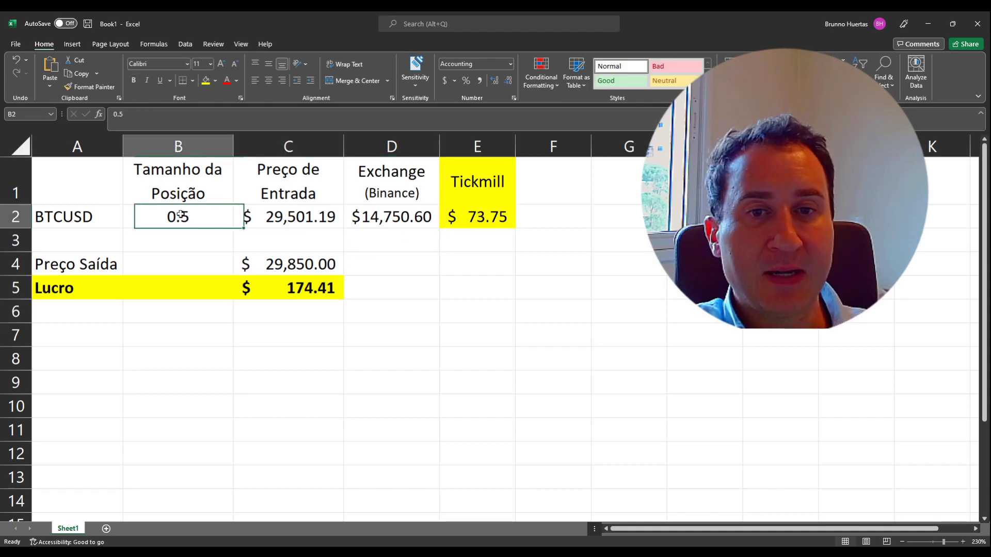
text(5)
key(Return)
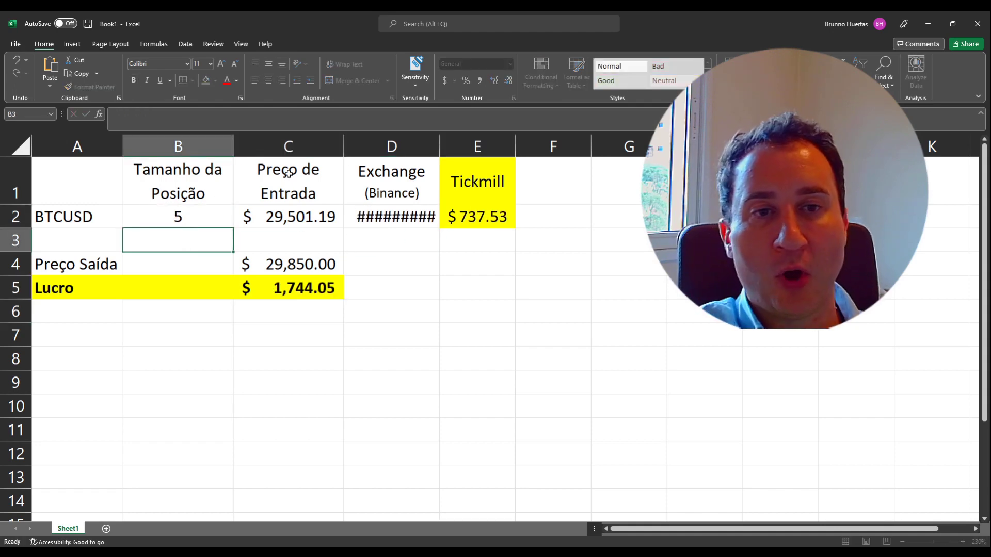
double_click(439, 147)
Compare the recalculated Binance cost in D2 and Tickmill cost in E2 with the profit in C5
click(427, 208)
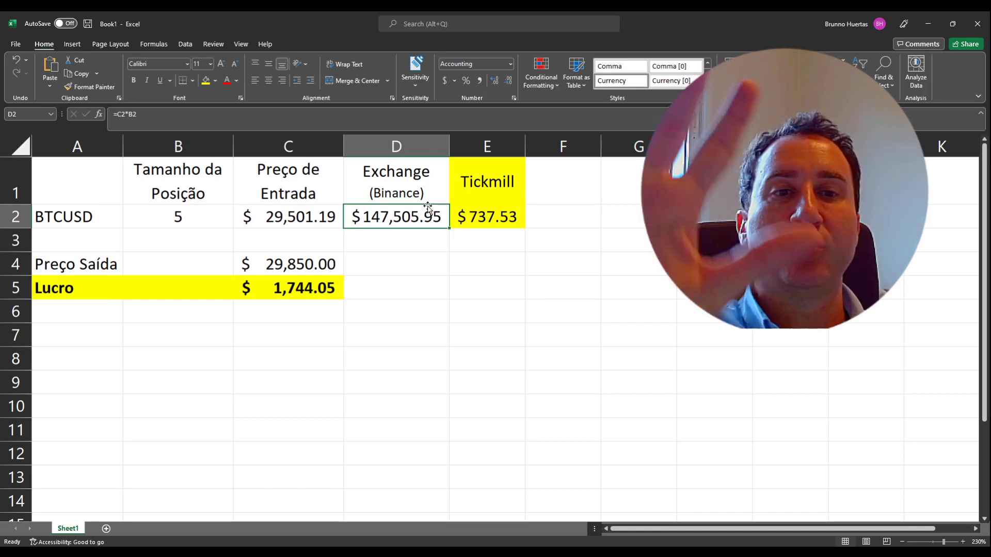
click(452, 212)
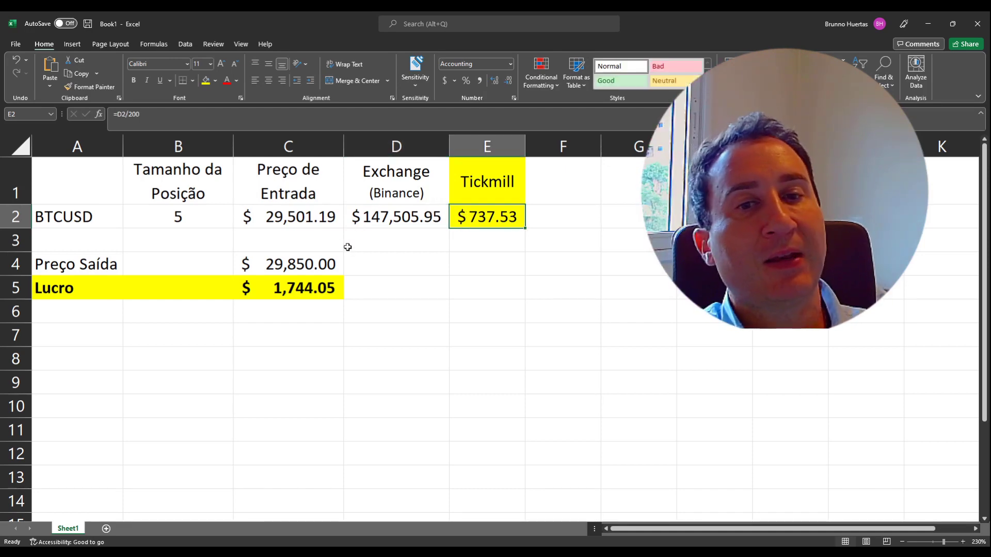
click(316, 279)
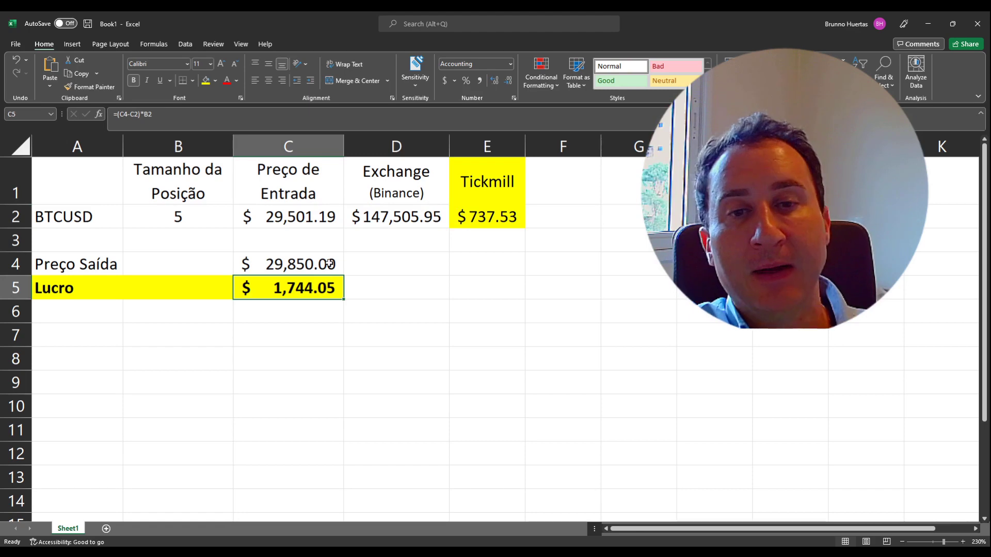
Compare the entry price in C2 with the exit price in C4
click(331, 264)
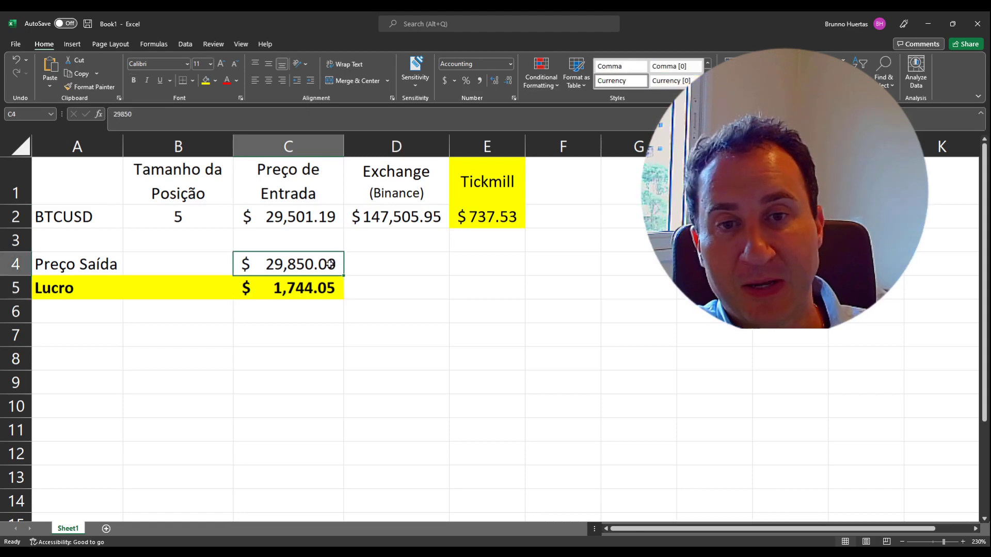
click(286, 216)
drag(287, 230, 287, 261)
click(287, 260)
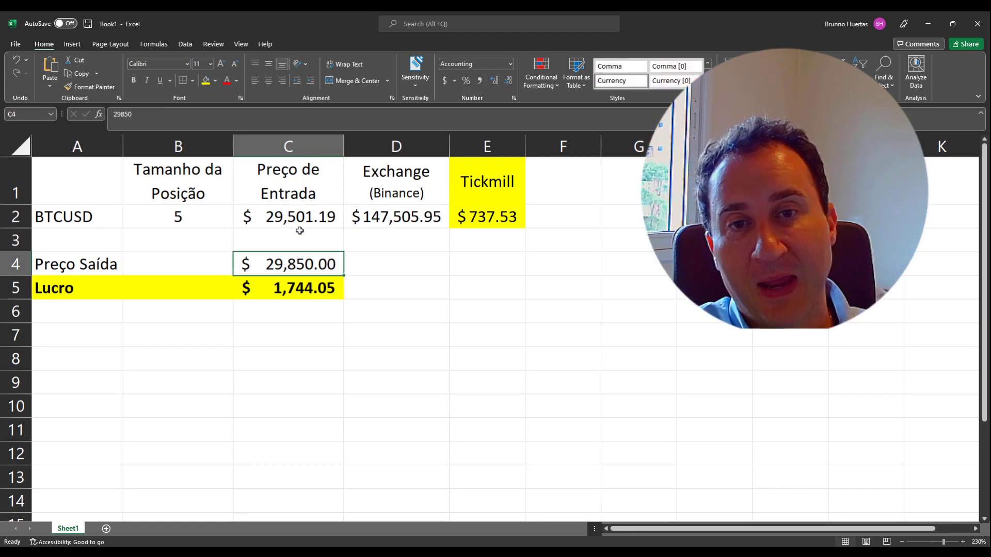
click(330, 223)
click(299, 265)
click(295, 217)
click(303, 269)
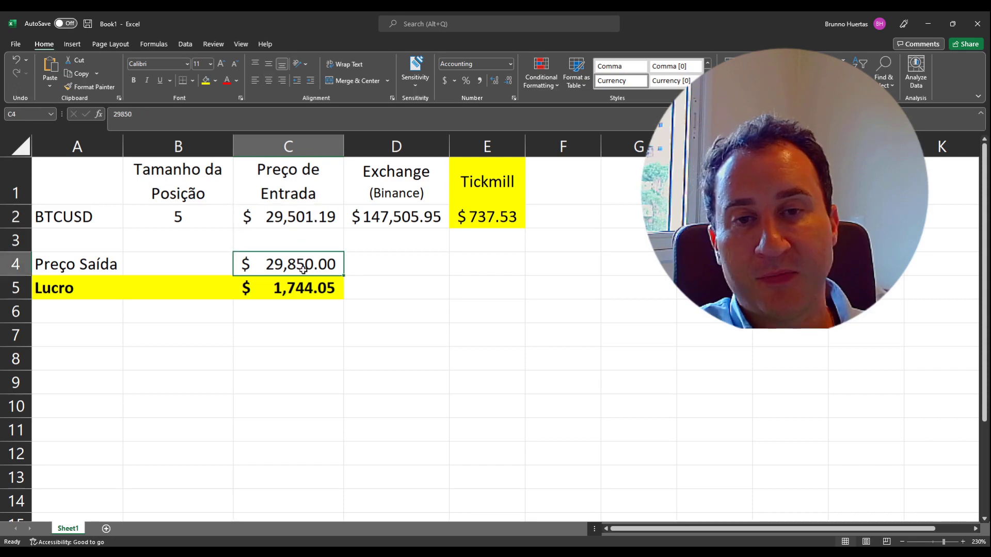
Switch to the Tickmill MetaTrader 5 terminal and filter the account's trade history to BTCUSD
key(alt+Tab)
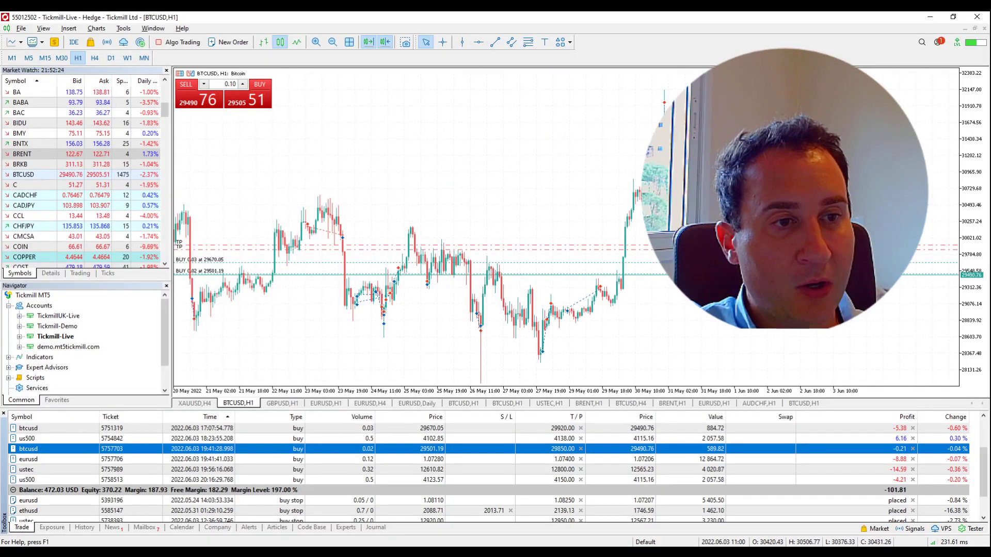
click(84, 526)
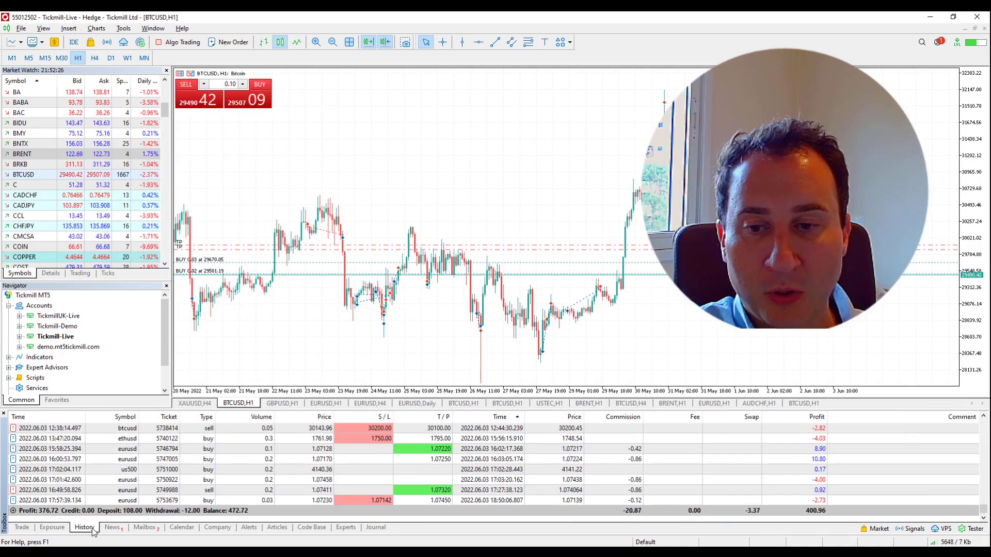
right_click(447, 471)
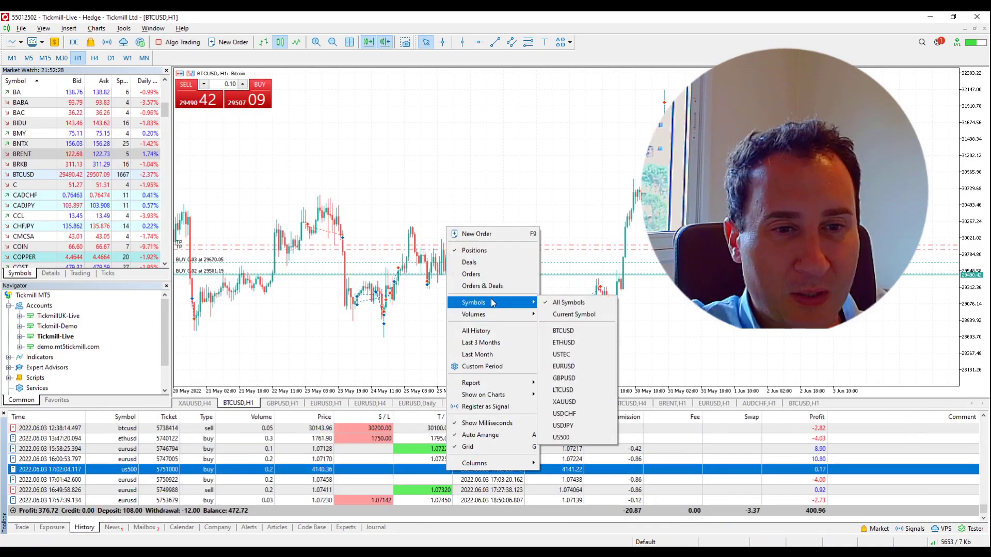
key(Escape)
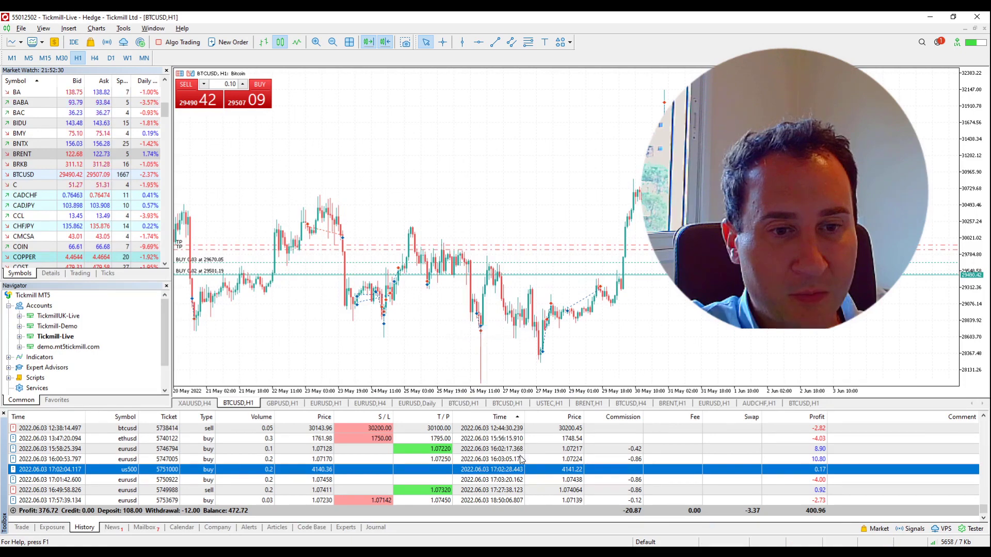
right_click(520, 459)
mouse_move(568, 286)
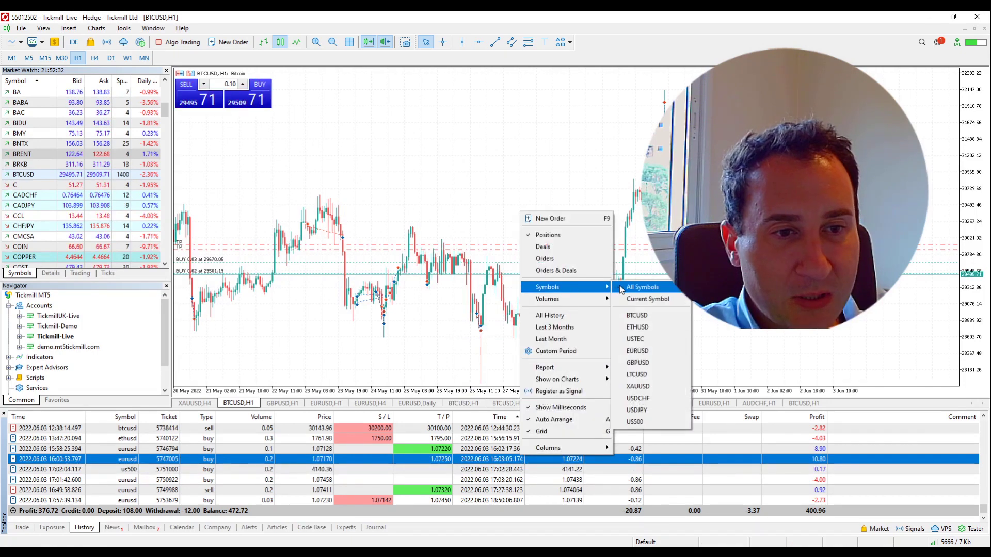
click(642, 316)
Review the profits of the closed BTCUSD trades and their total in the filtered history
scroll(758, 467, up, 10)
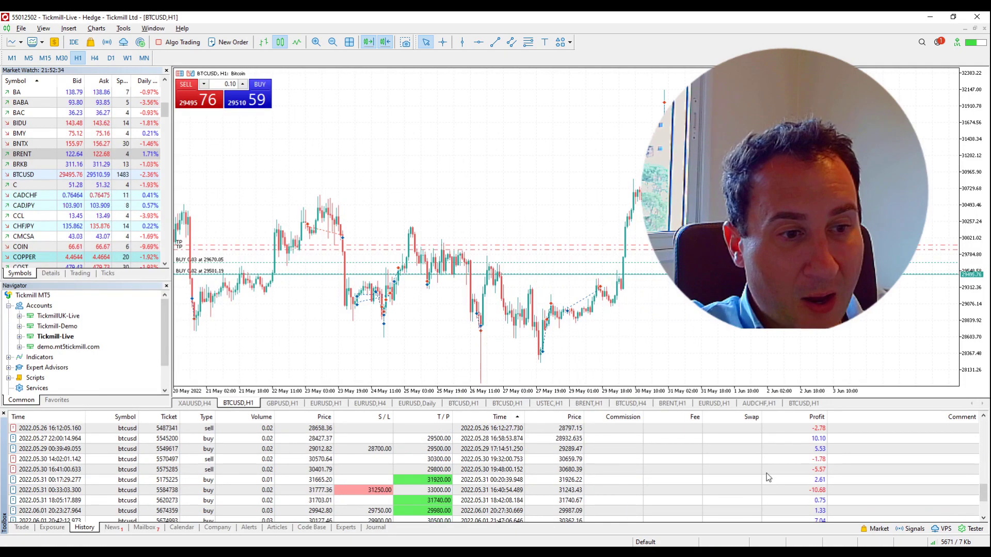
scroll(766, 467, down, 10)
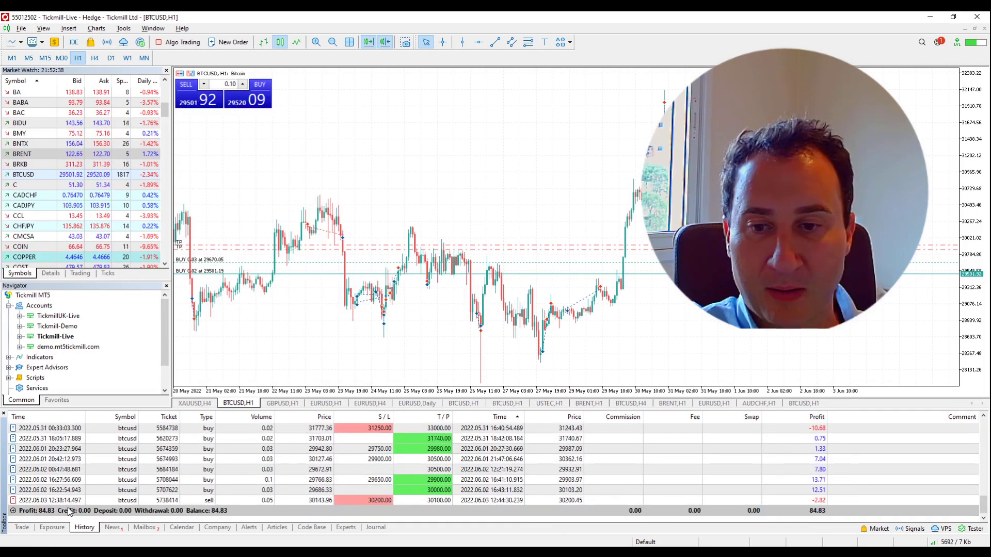
click(804, 493)
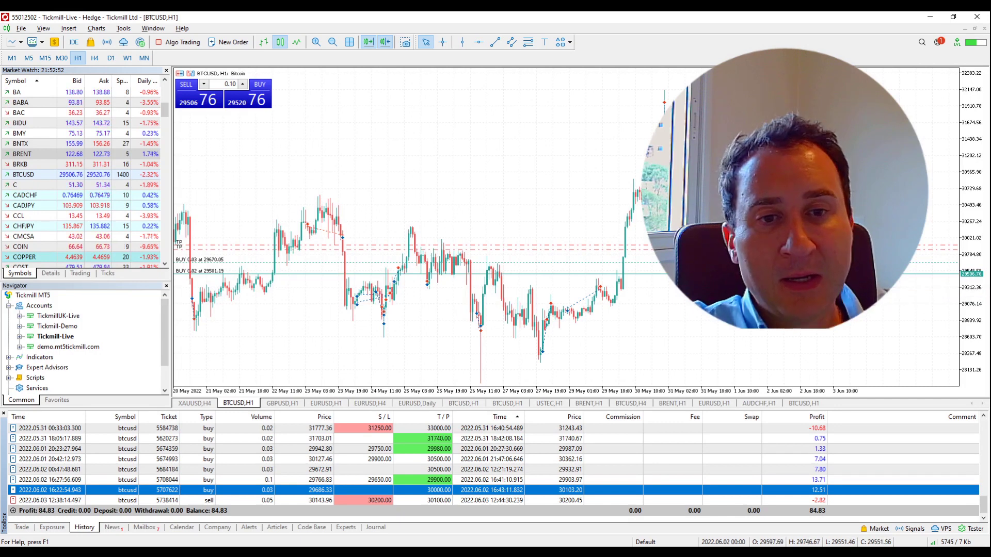
Examine the account's open positions and pending orders, including their swap and profit
click(23, 526)
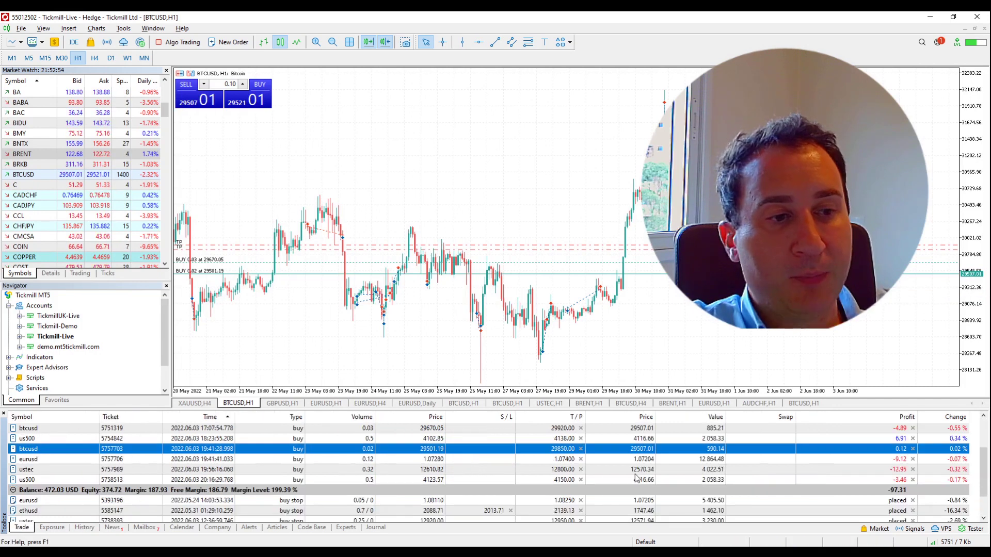
click(802, 458)
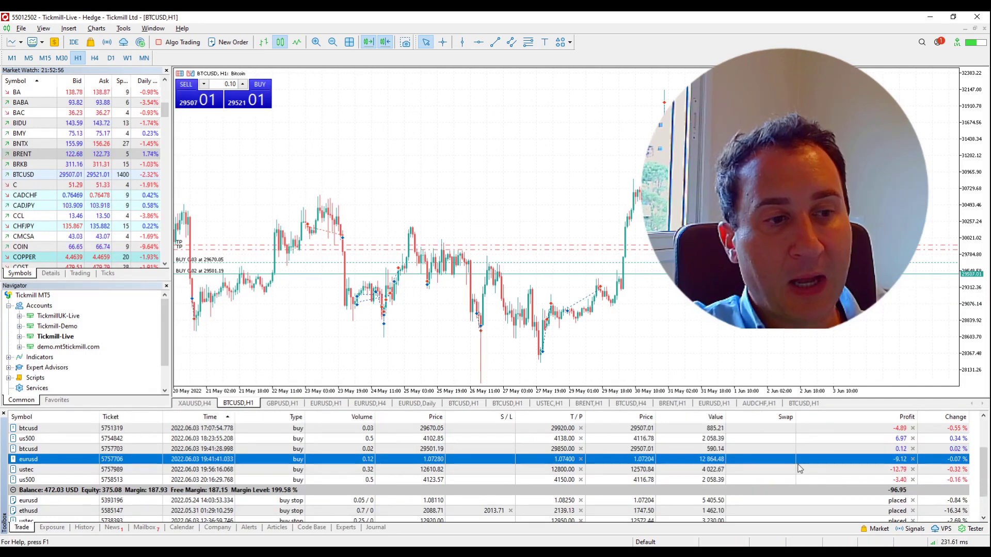
scroll(784, 464, up, 2)
scroll(753, 459, down, 3)
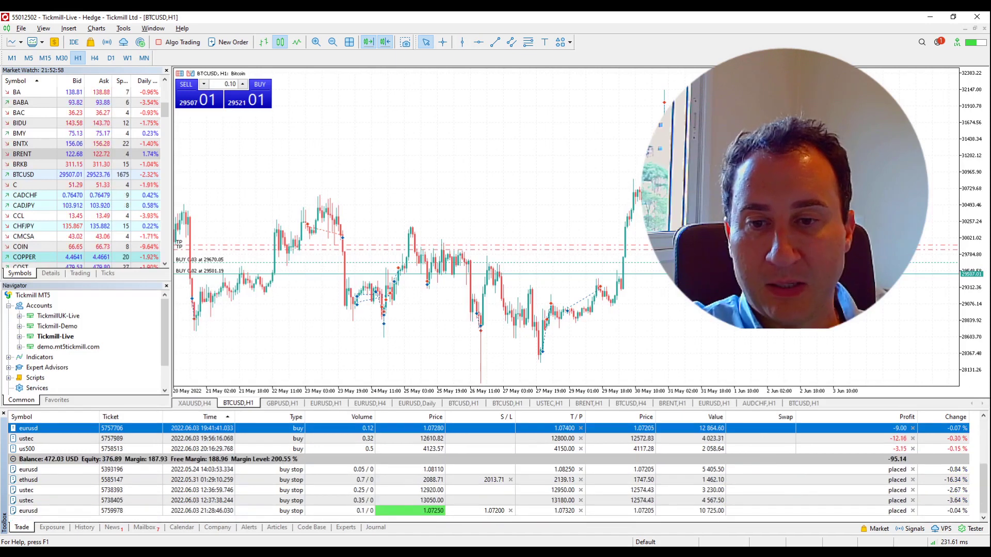
Reset the trade history filter to all symbols and examine the account's overall profit and balance
click(86, 527)
right_click(231, 480)
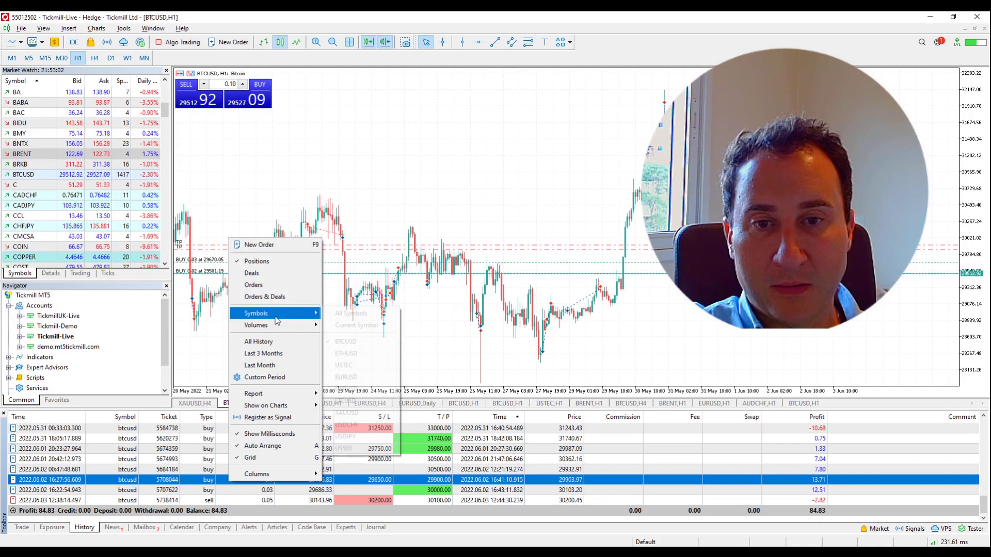
mouse_move(278, 313)
click(349, 314)
scroll(102, 472, down, 10)
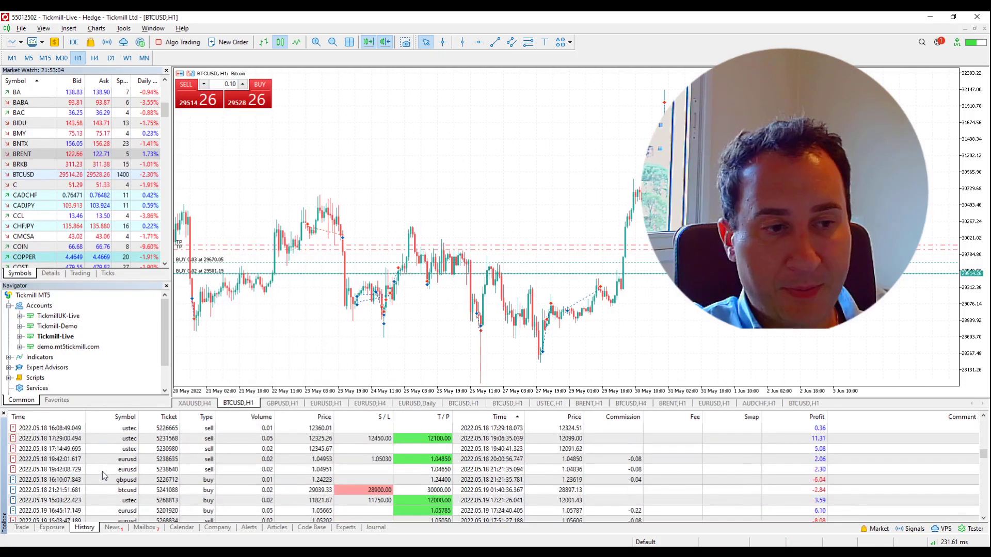
scroll(99, 473, down, 5)
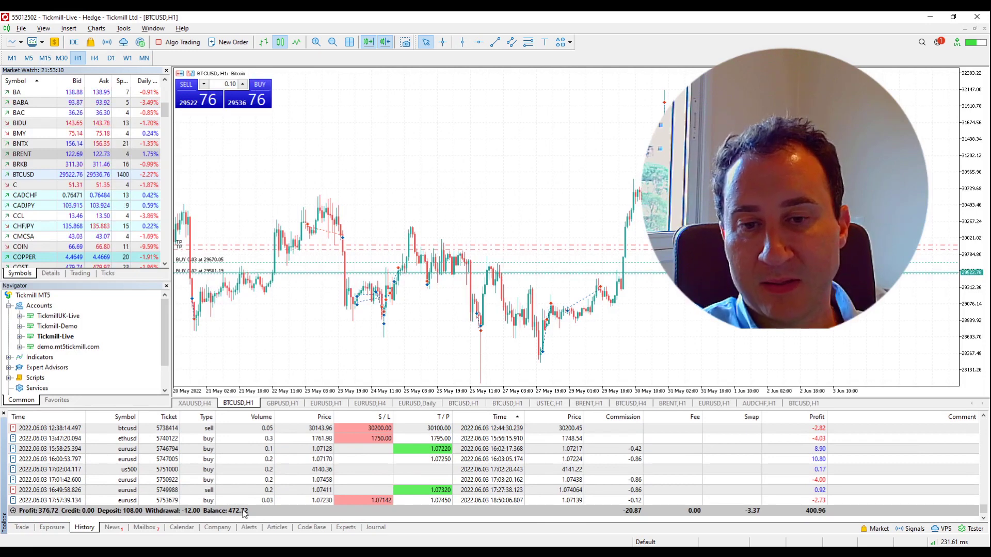
Return to the open positions and review their swap and current profit
click(22, 527)
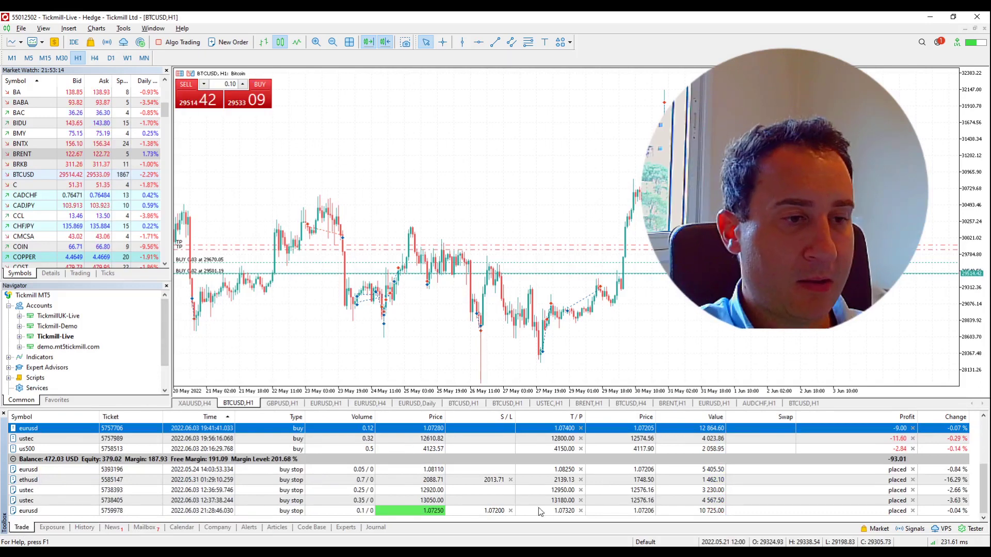
scroll(796, 469, up, 3)
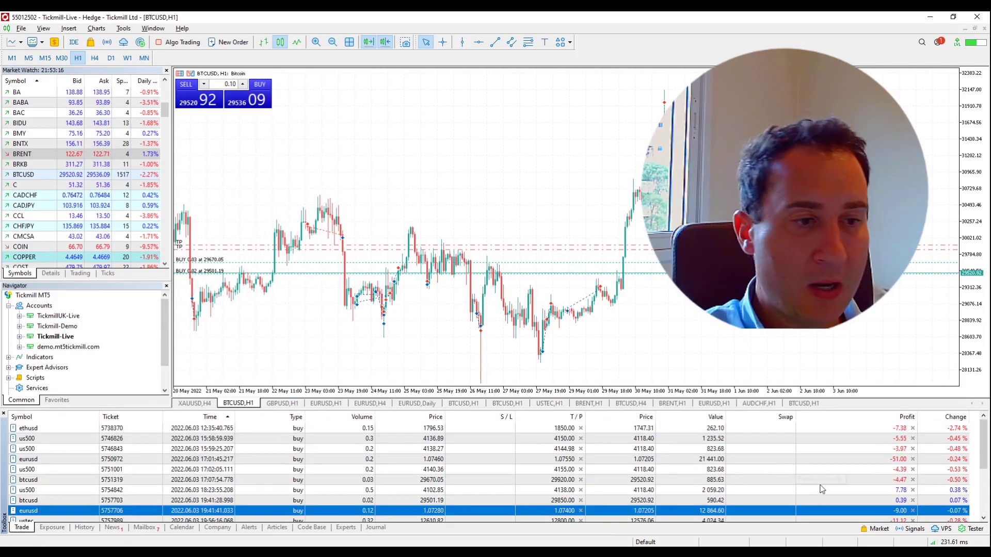